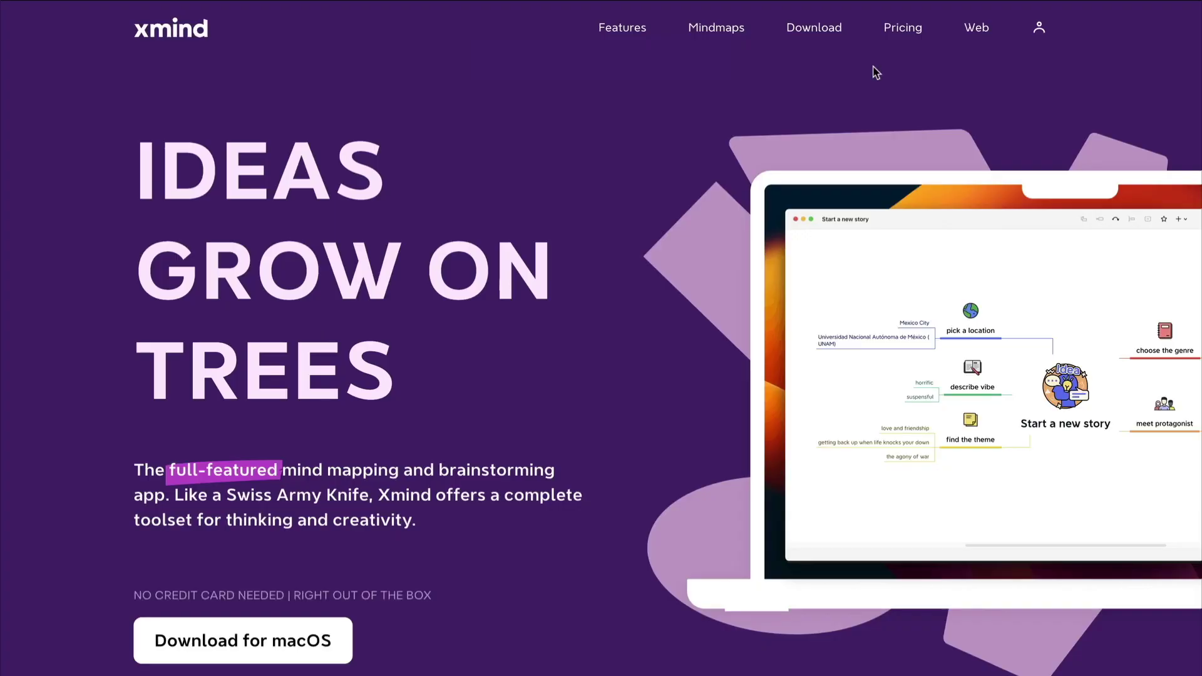
- Open the Xmind download page and scroll through the installers for each platform
click(809, 29)
scroll(810, 32, down, 15)
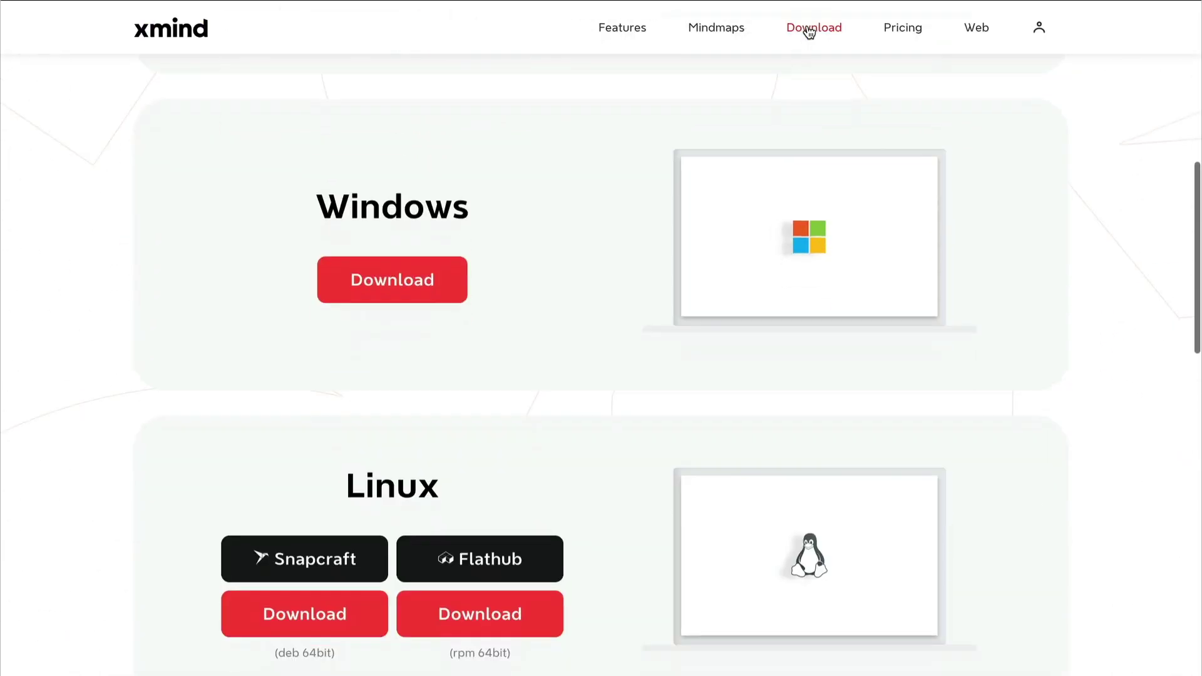
scroll(809, 31, down, 10)
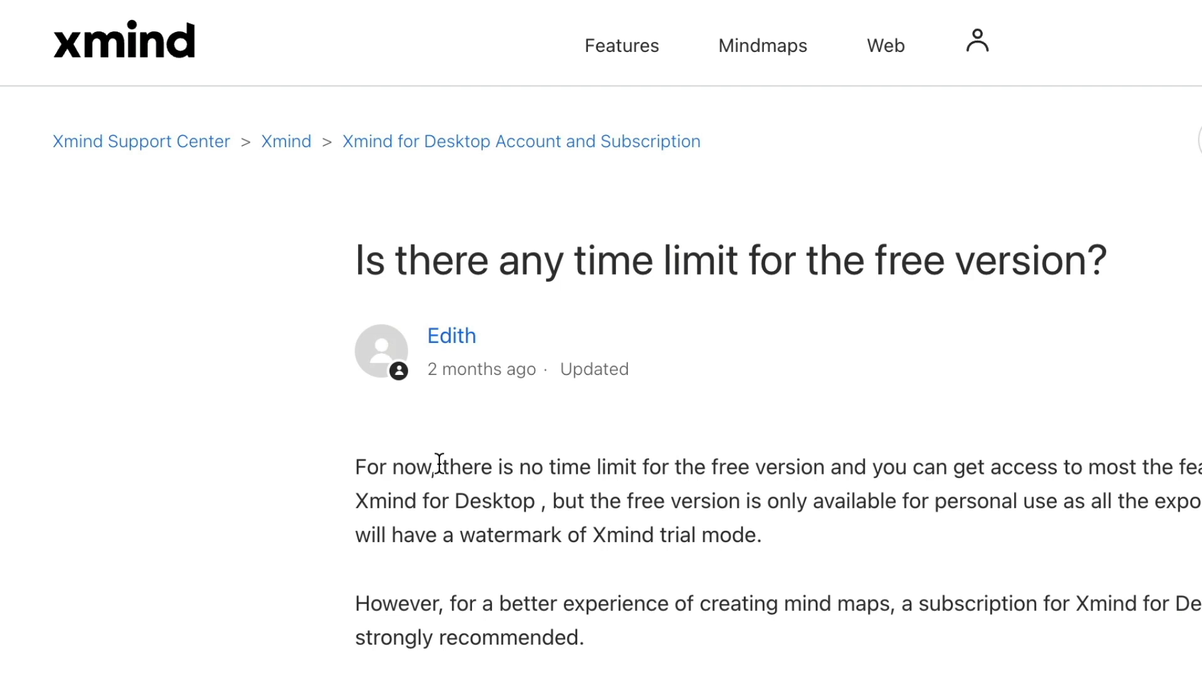
- Highlight the answer sentence stating the free version has no time limit
drag(441, 464, 807, 472)
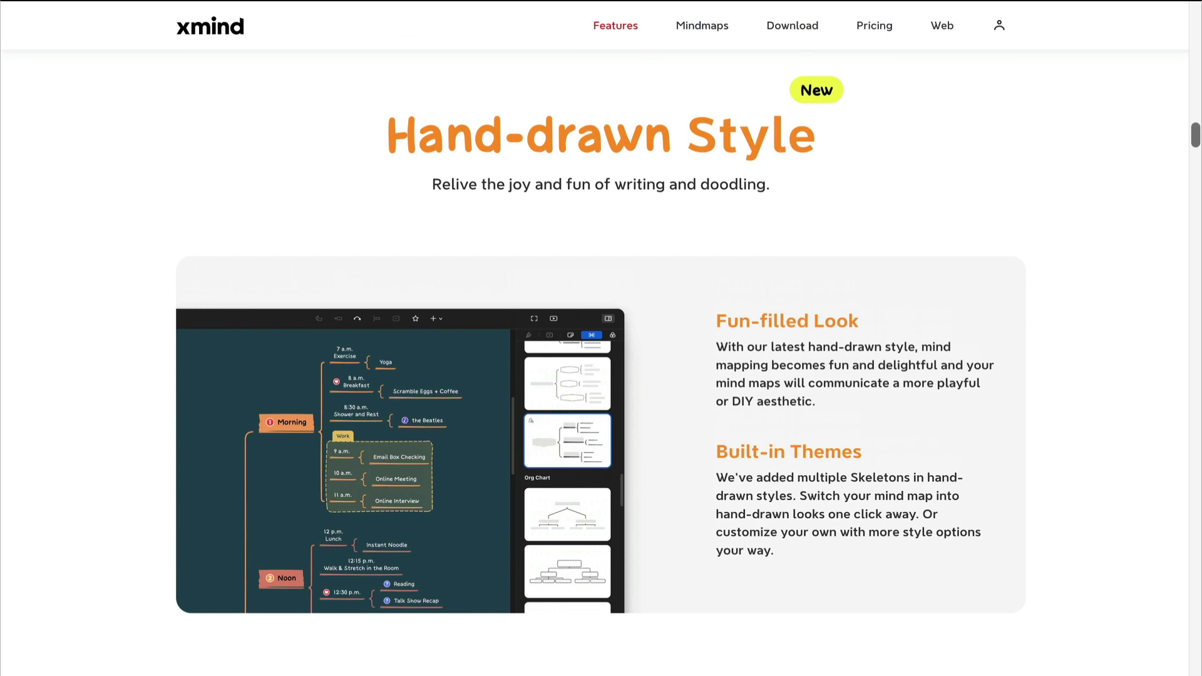
- Scroll the Features page from Hand-drawn Style past Map Shot and Topic Link to the Start Mind Mapping Today banner
scroll(601, 376, down, 12)
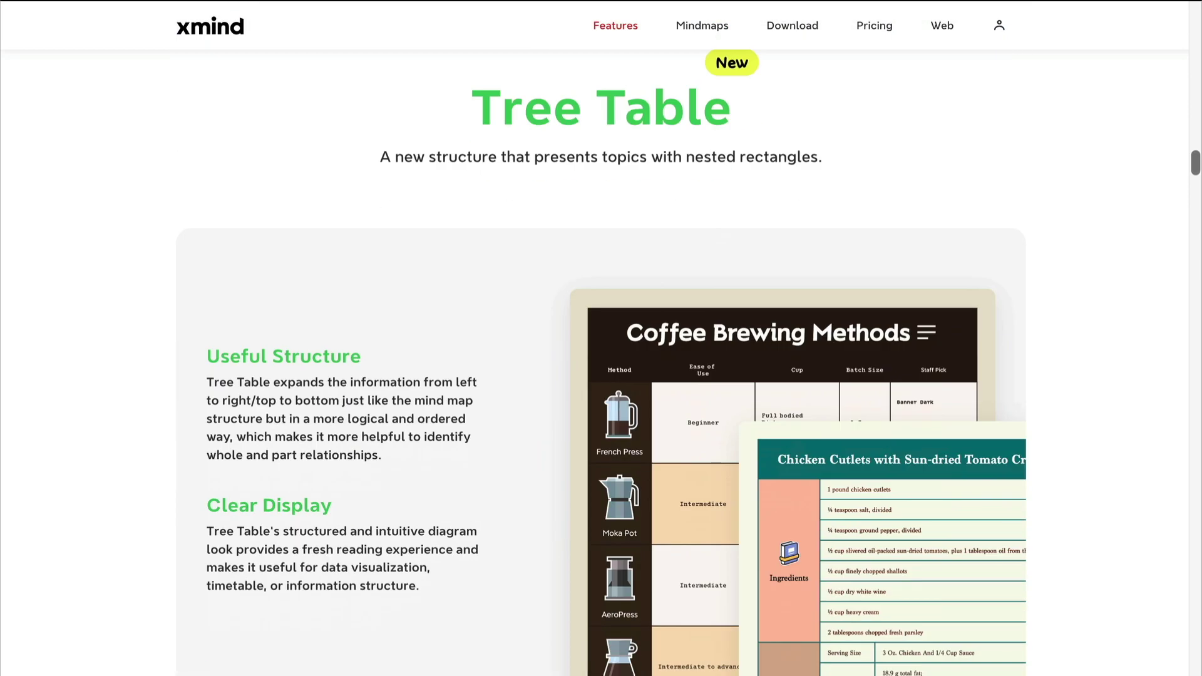
scroll(601, 375, down, 14)
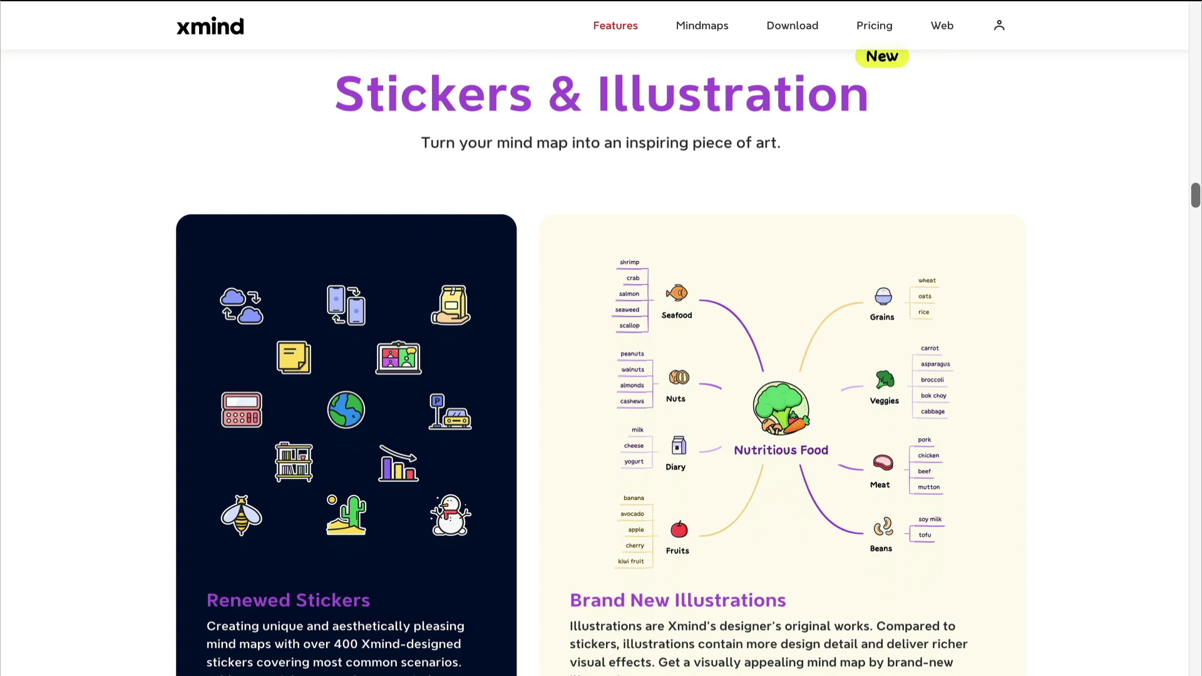
scroll(601, 375, down, 11)
scroll(39, 391, down, 5)
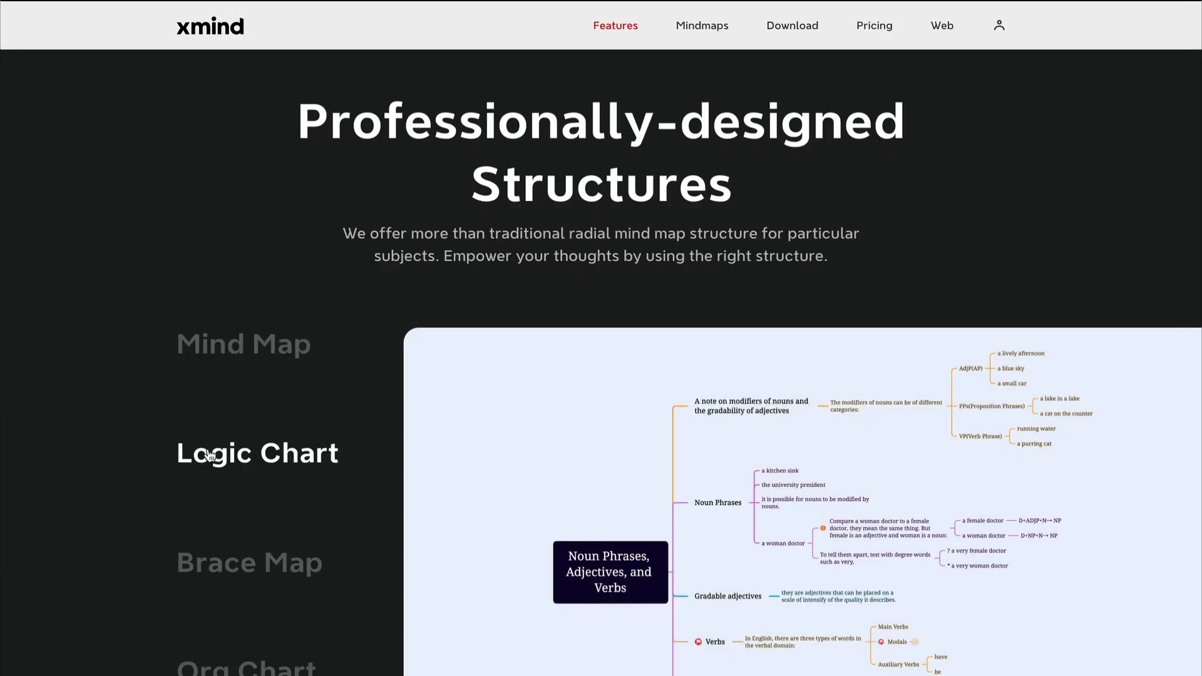
scroll(601, 376, down, 5)
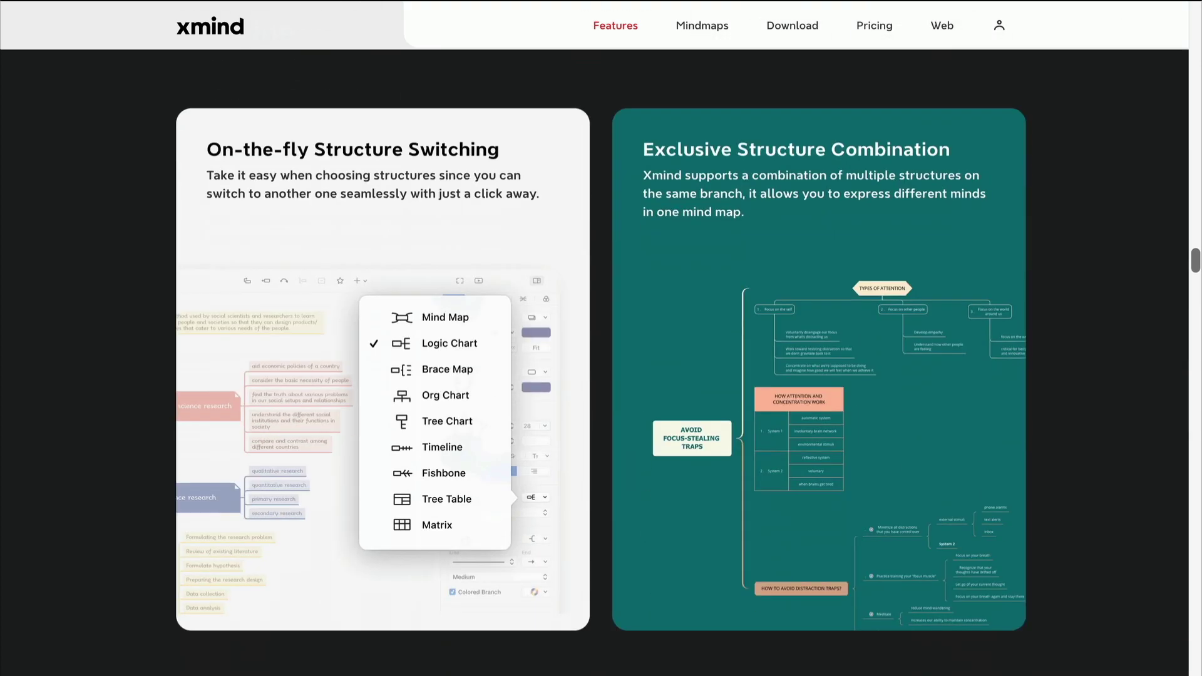
scroll(601, 376, down, 14)
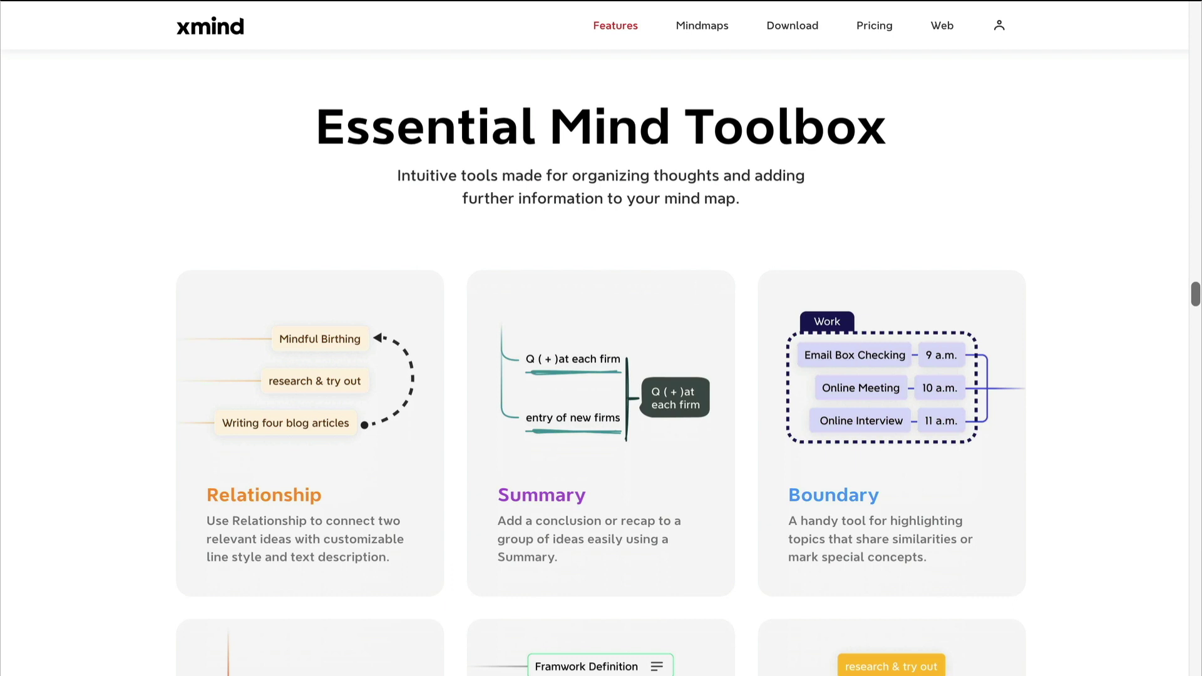
scroll(601, 376, down, 8)
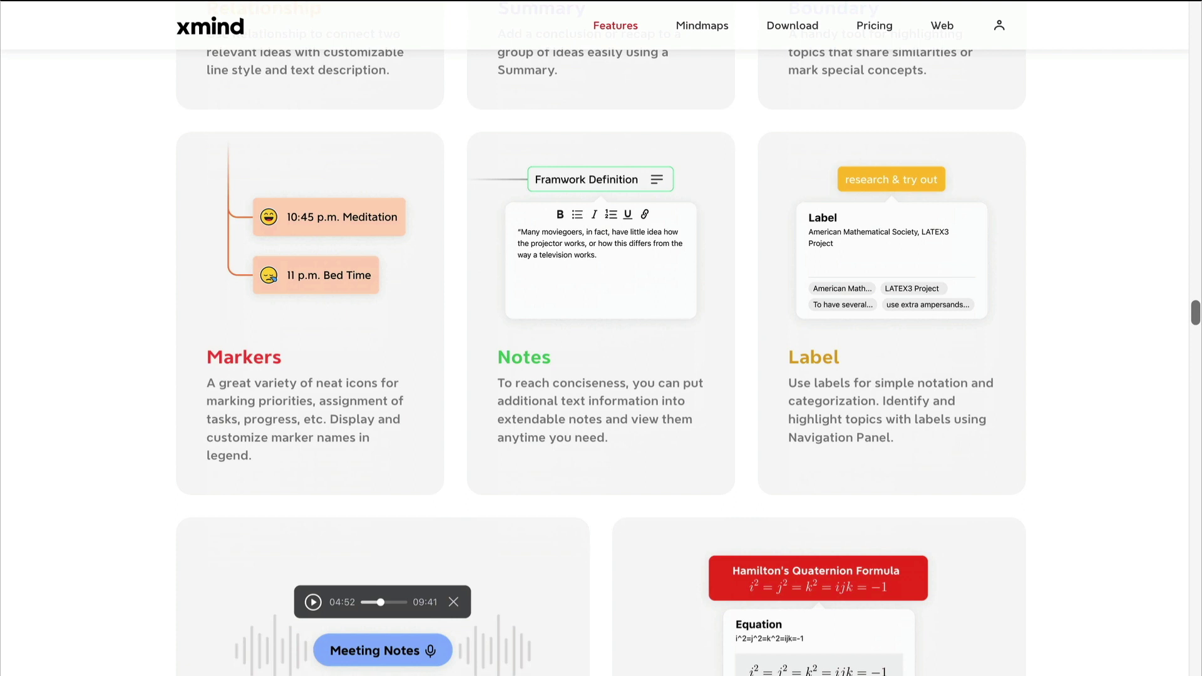
scroll(601, 376, down, 5)
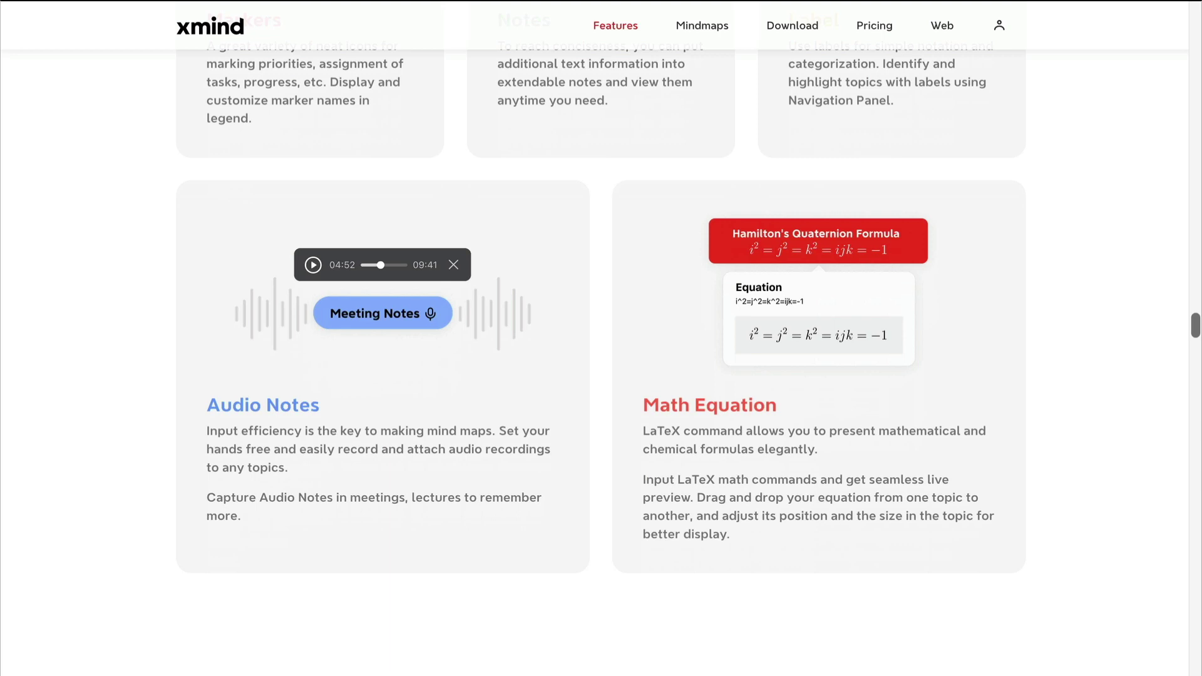
scroll(601, 338, down, 8)
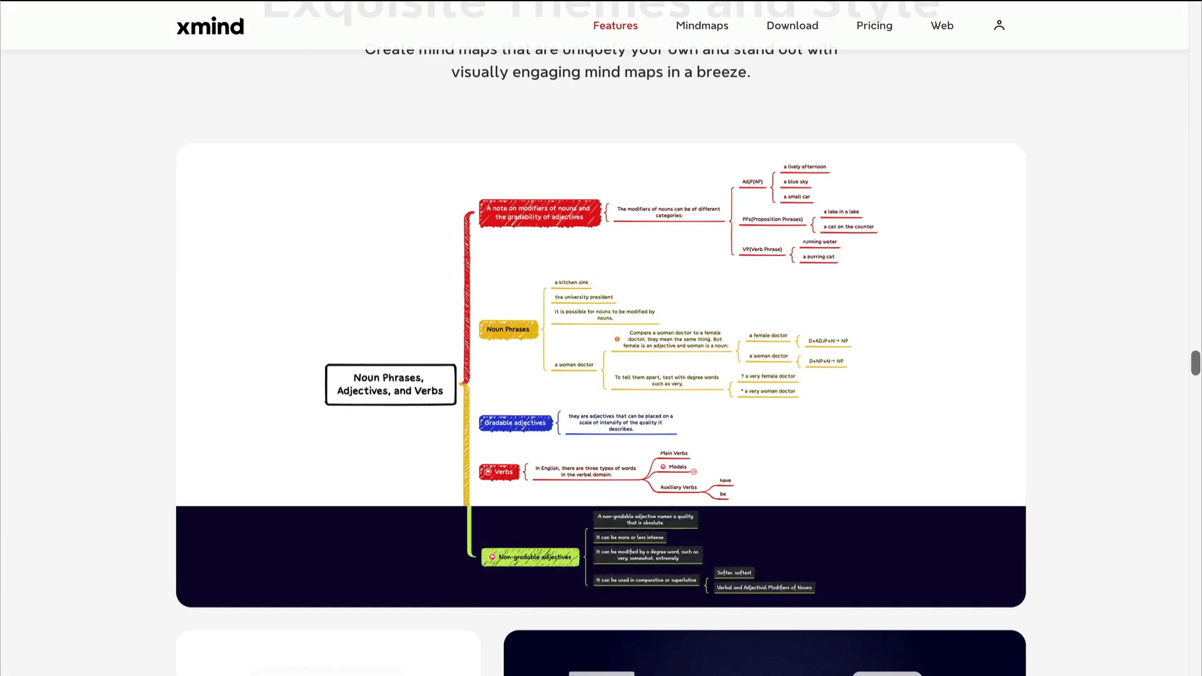
scroll(601, 338, down, 5)
scroll(601, 338, down, 5)
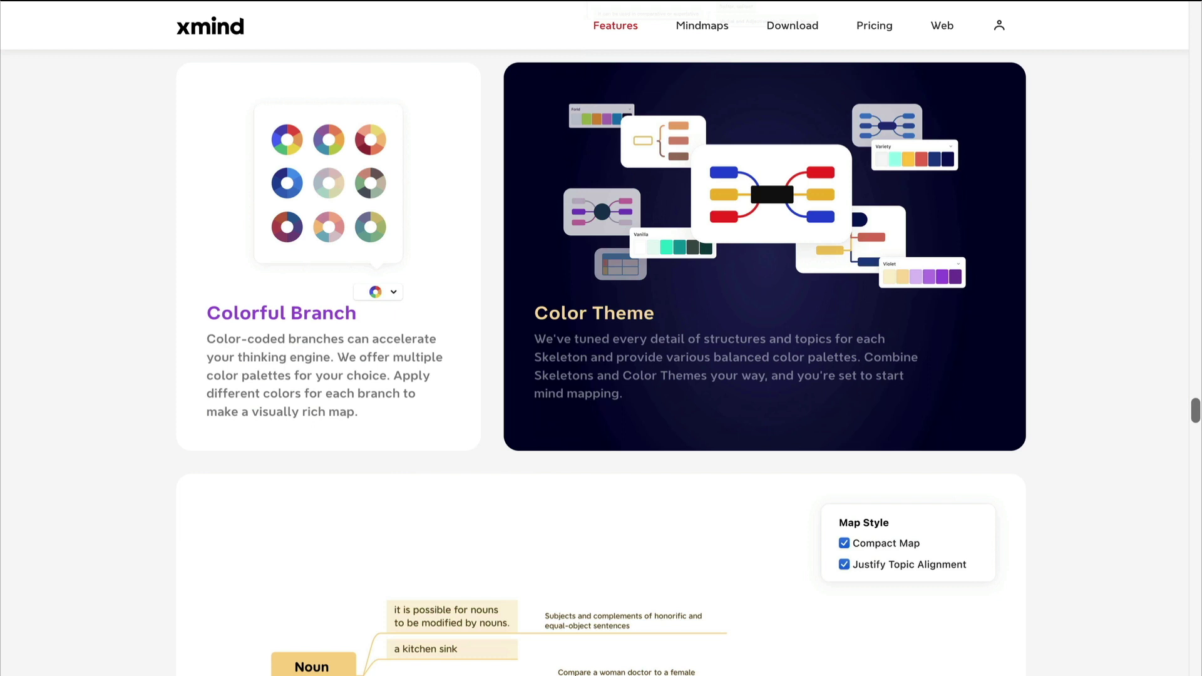
scroll(601, 338, down, 15)
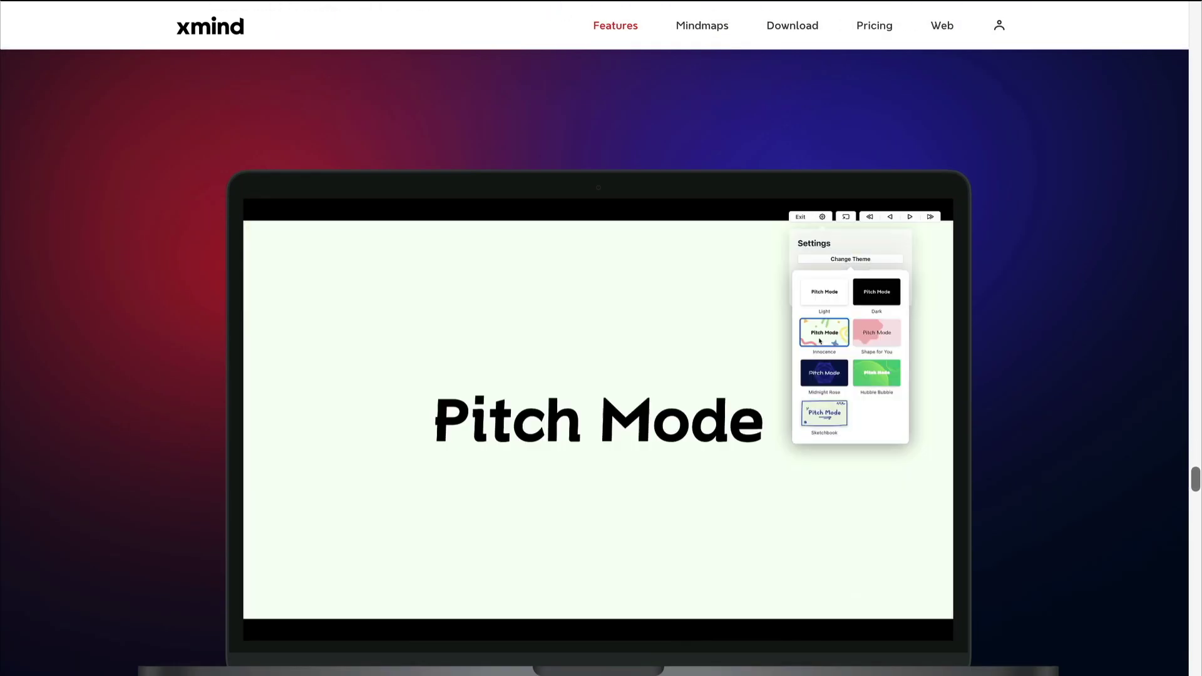
scroll(601, 338, down, 10)
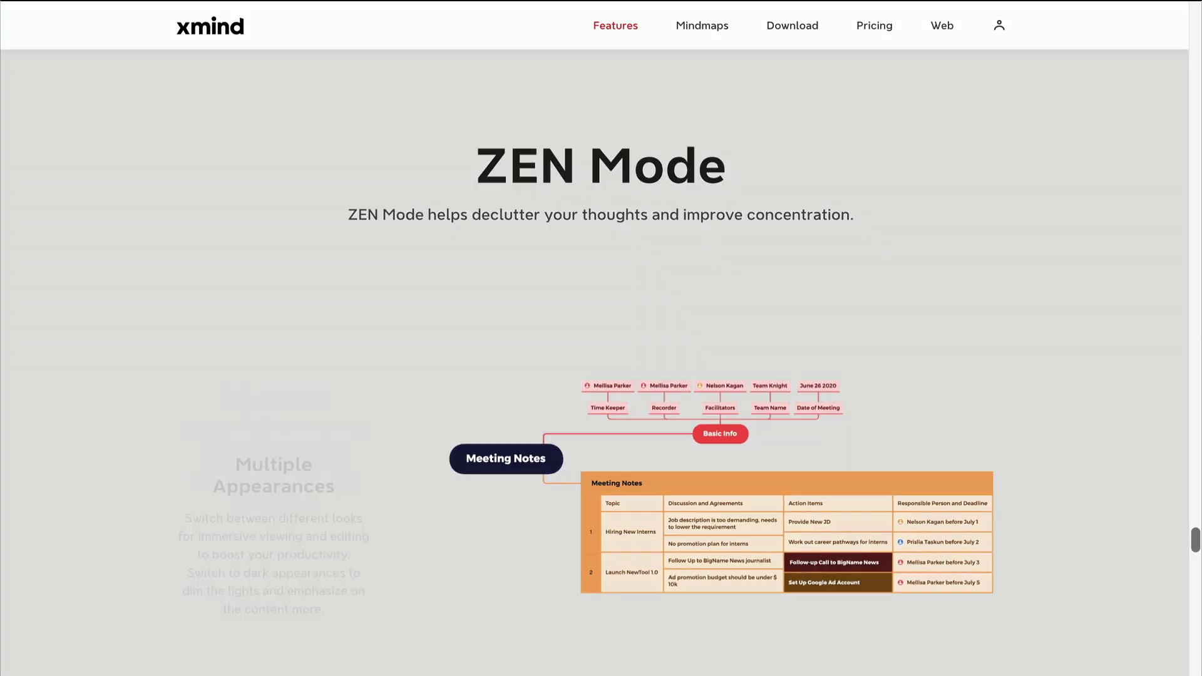
scroll(601, 338, down, 10)
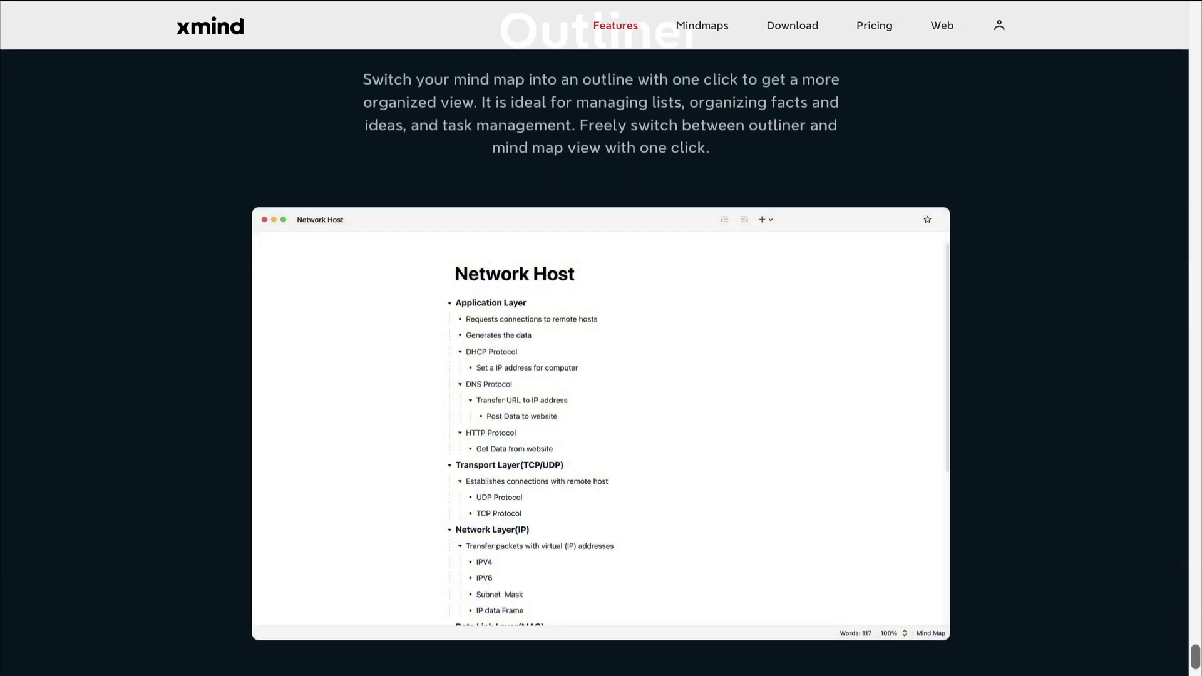
scroll(601, 338, down, 10)
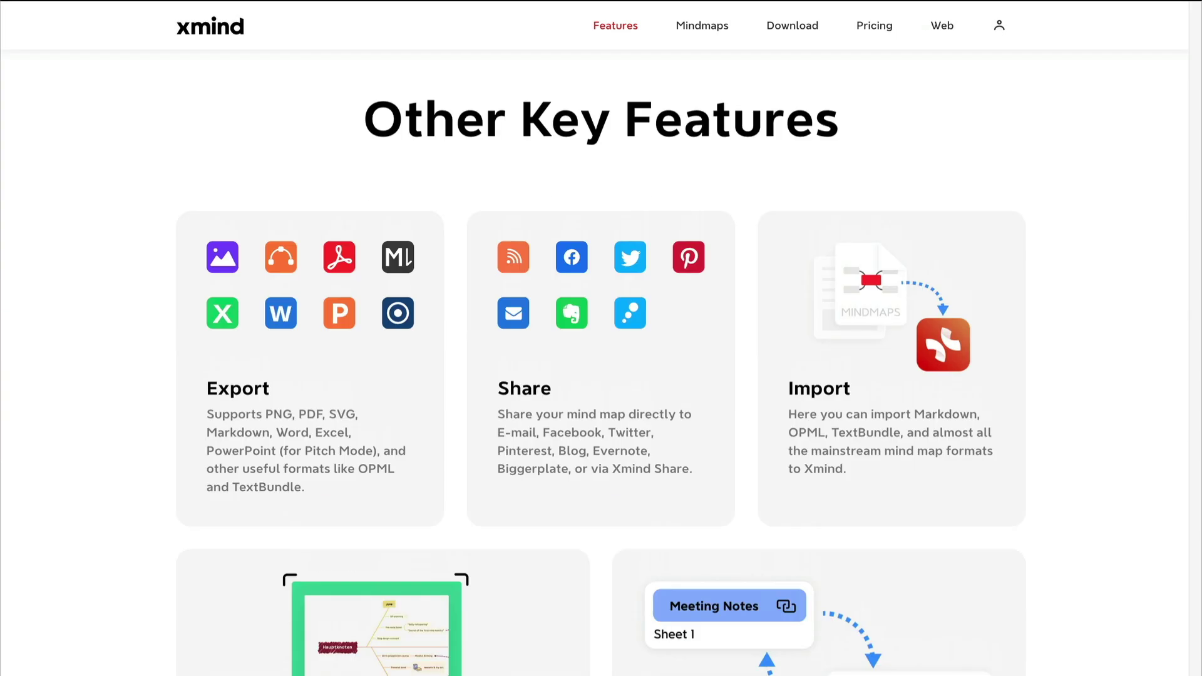
scroll(601, 338, down, 7)
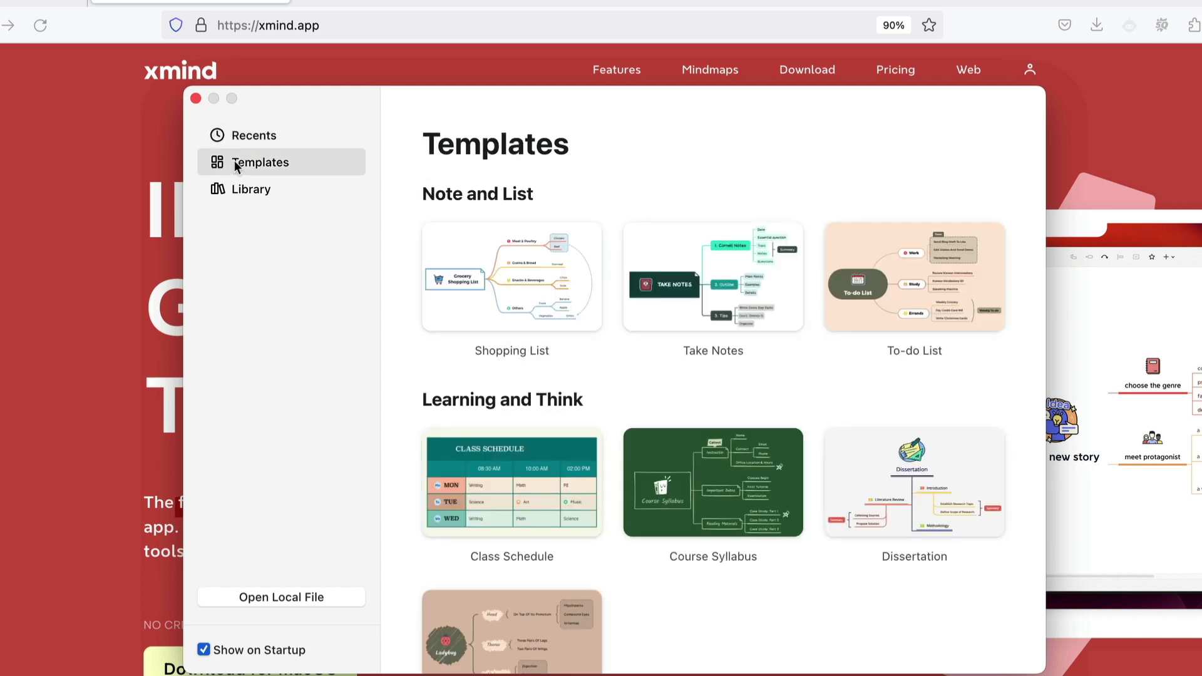
- Scroll down the Templates gallery past the Note and List and Learning and Think templates
scroll(395, 355, down, 15)
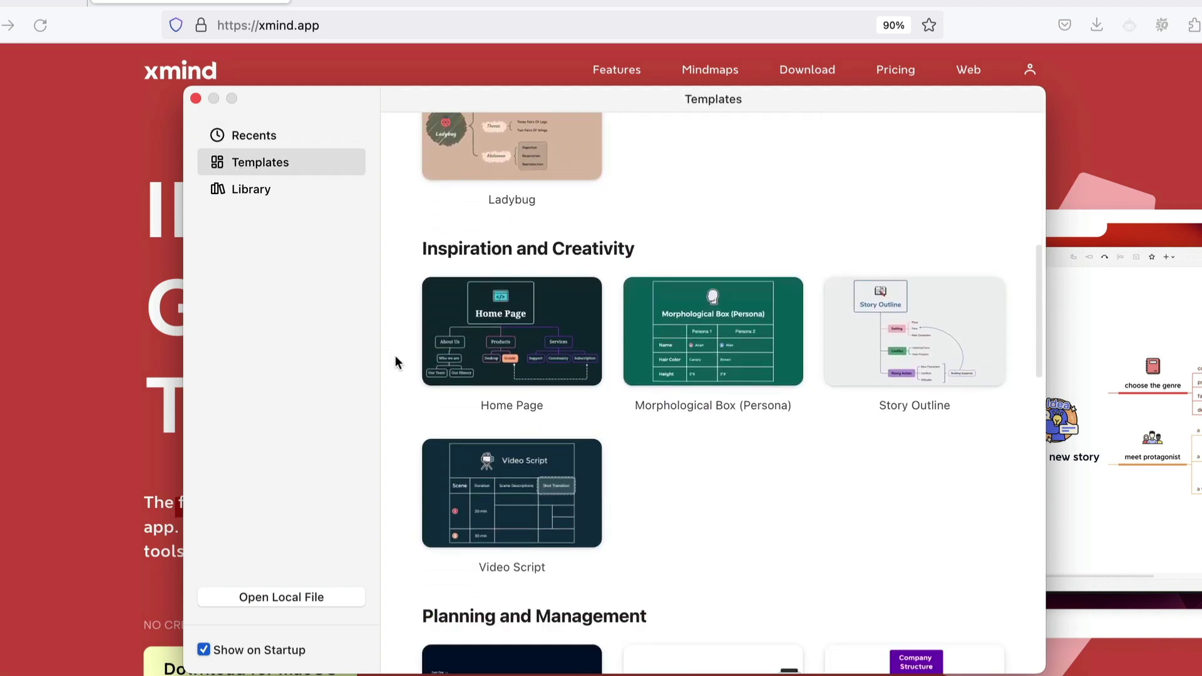
scroll(396, 355, down, 15)
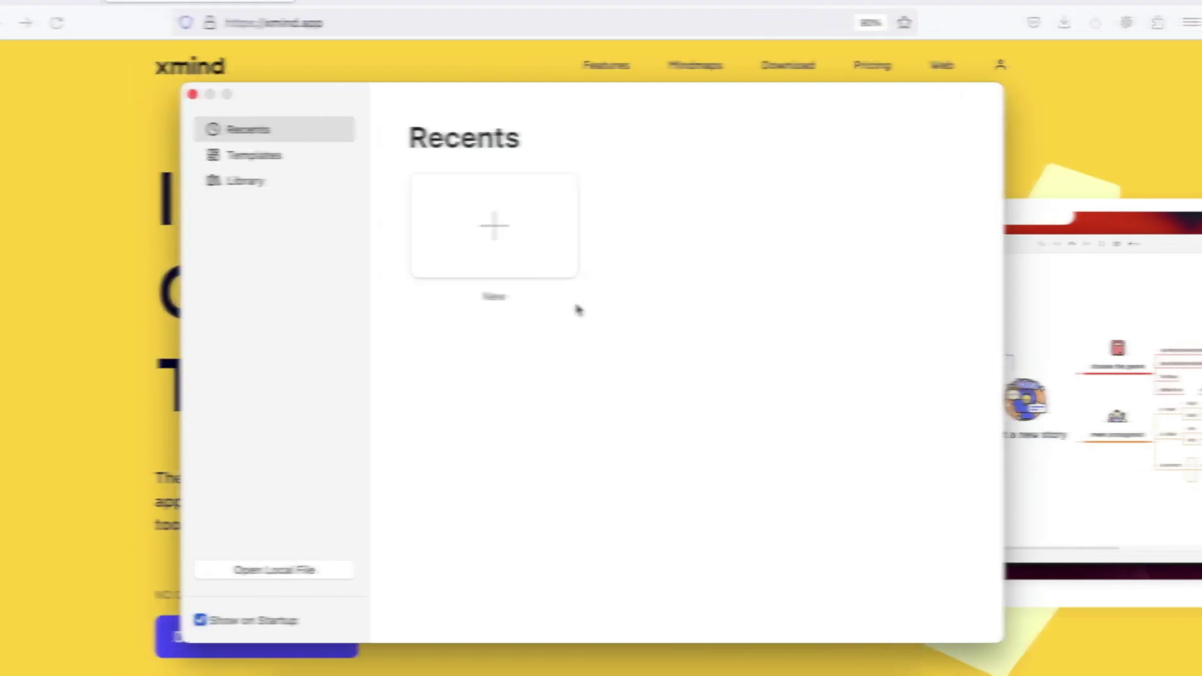
- Create a blank map, then view the Format panel's Pitch, Style and Map tabs and toggle the panel off and on
click(504, 238)
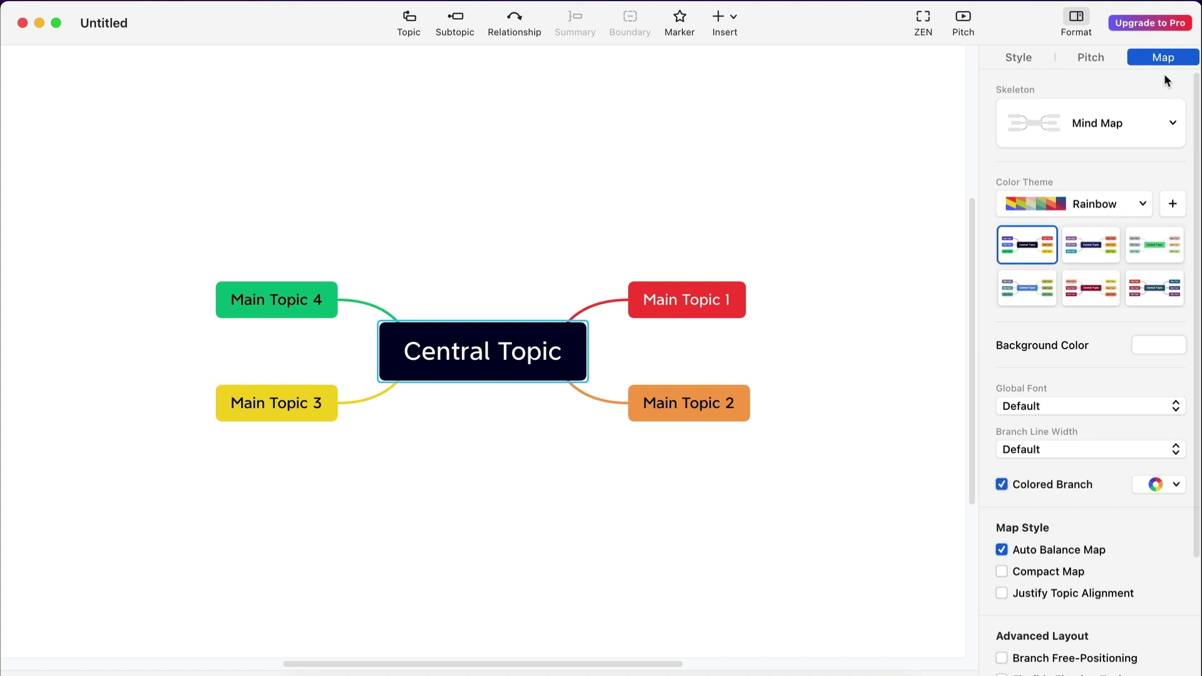
click(1090, 58)
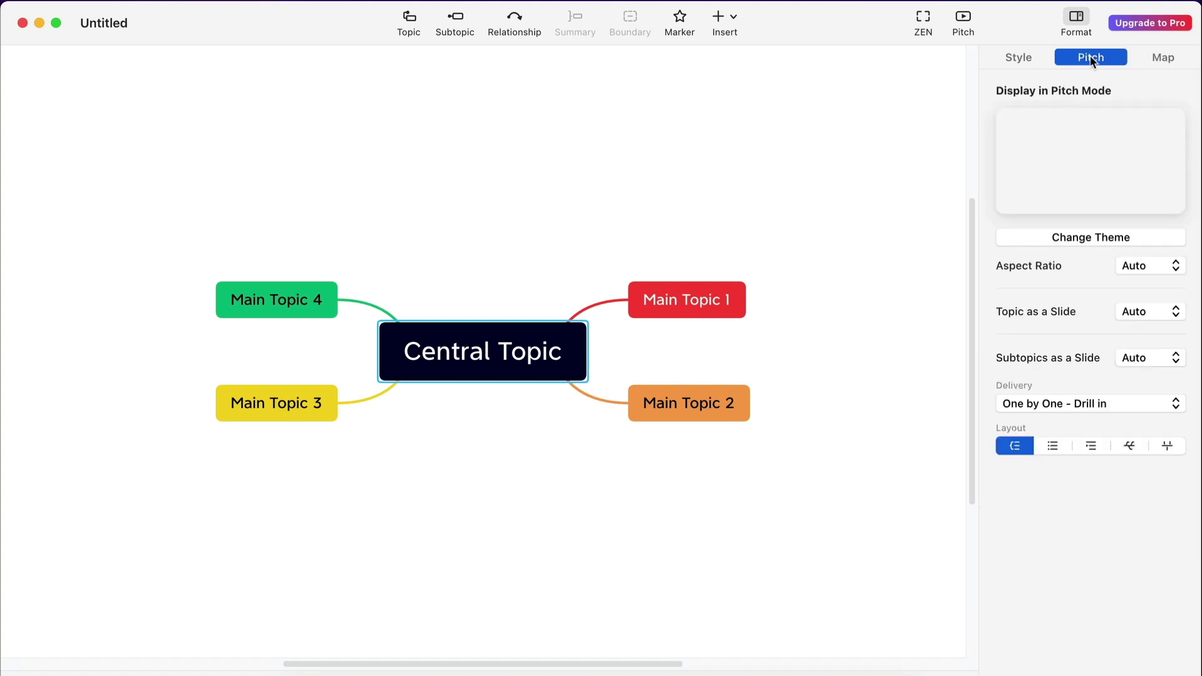
click(1020, 59)
click(1144, 57)
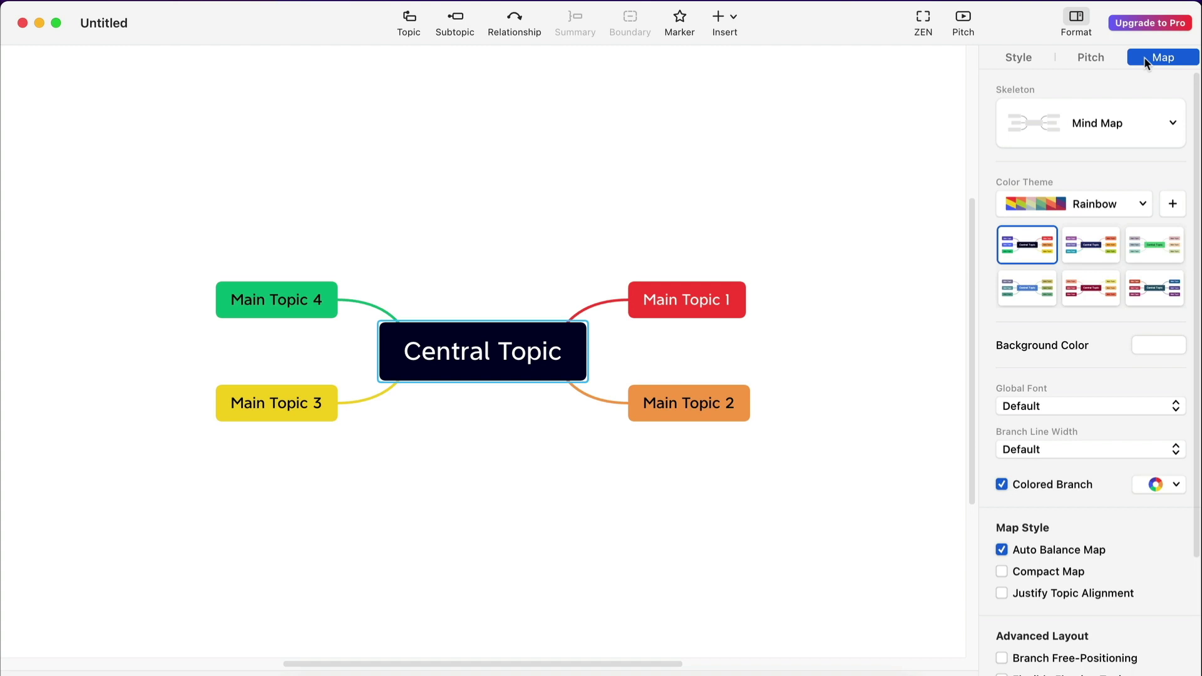
click(1082, 22)
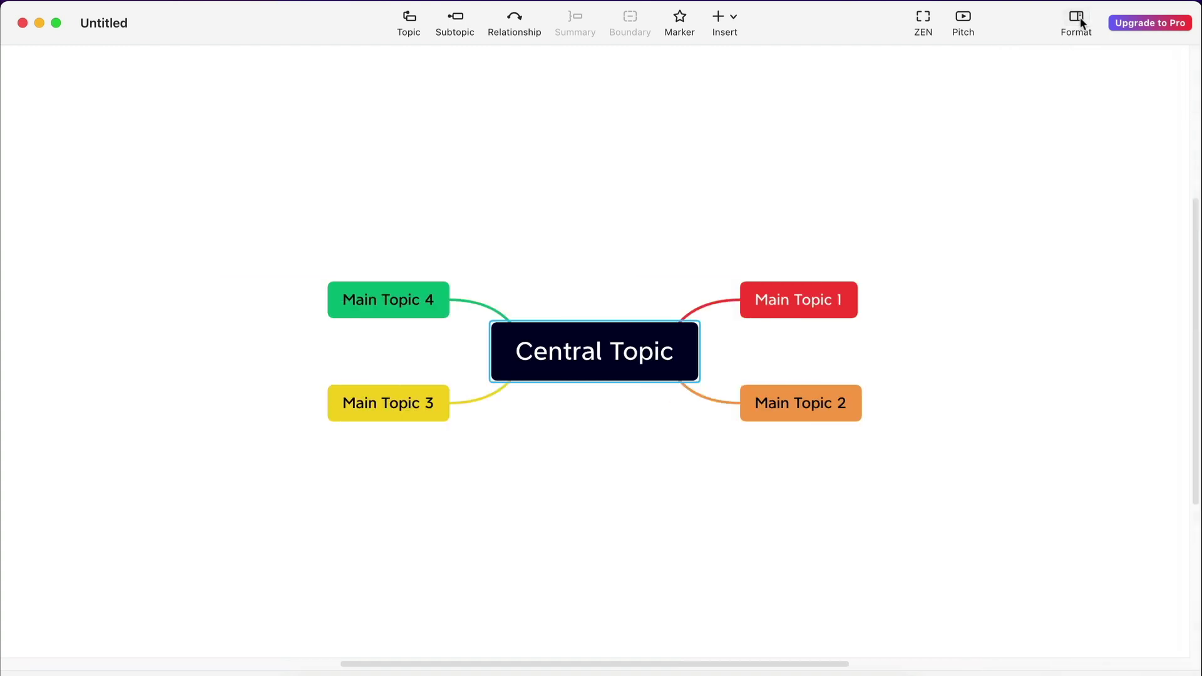
click(1082, 23)
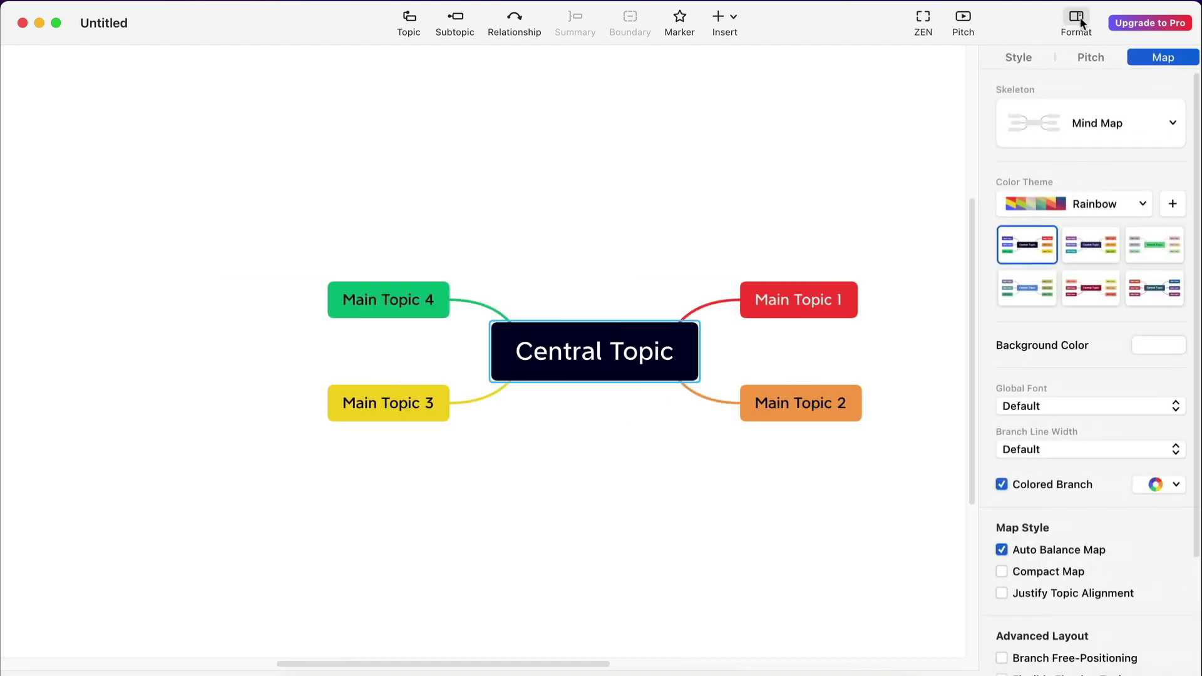
- Try several Logic Chart skeleton layouts, including hand-drawn and dark sketched variants
click(1093, 124)
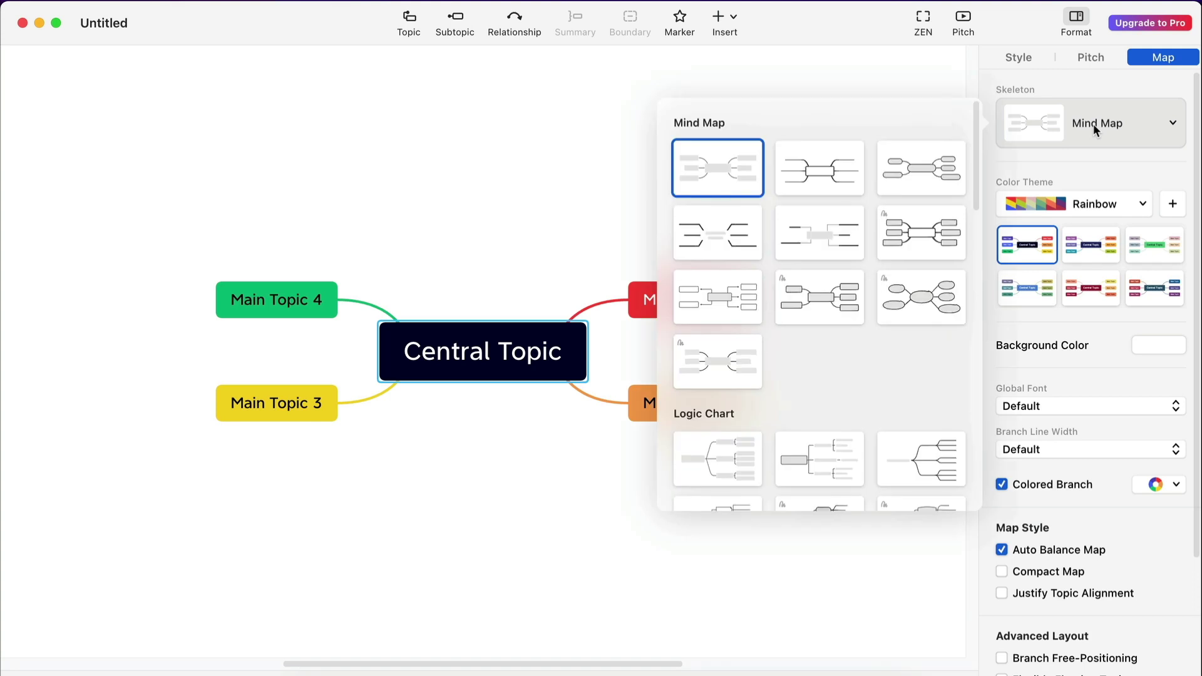
scroll(898, 260, down, 15)
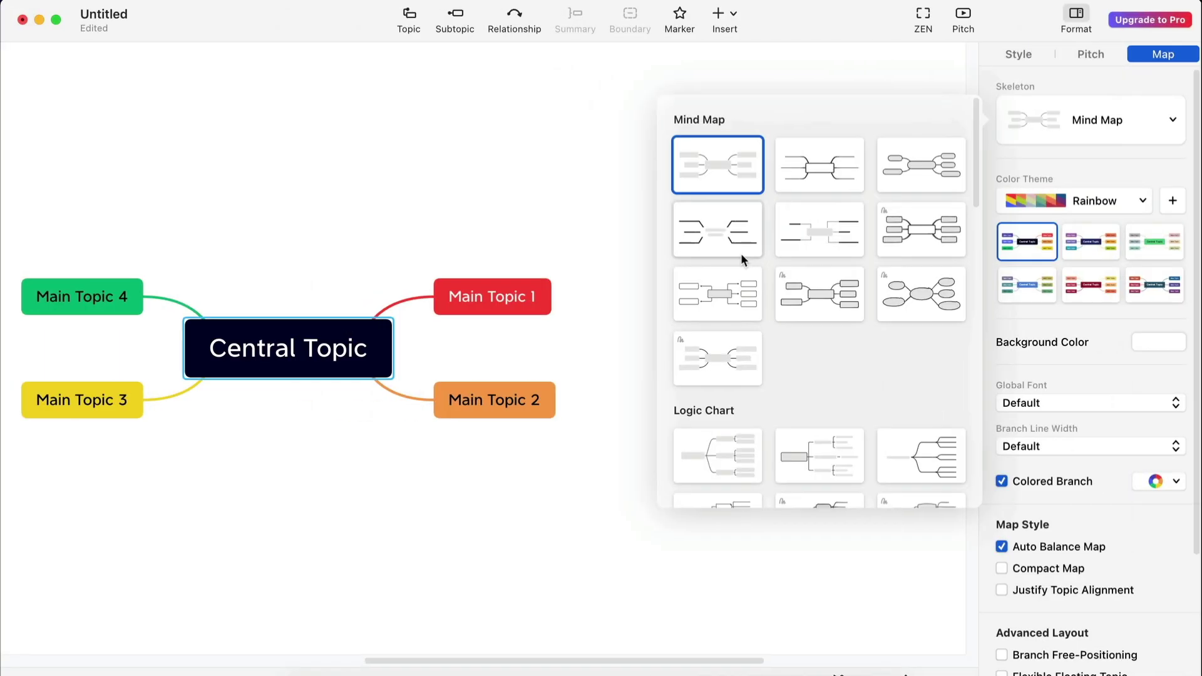
scroll(741, 253, down, 5)
click(730, 194)
click(796, 182)
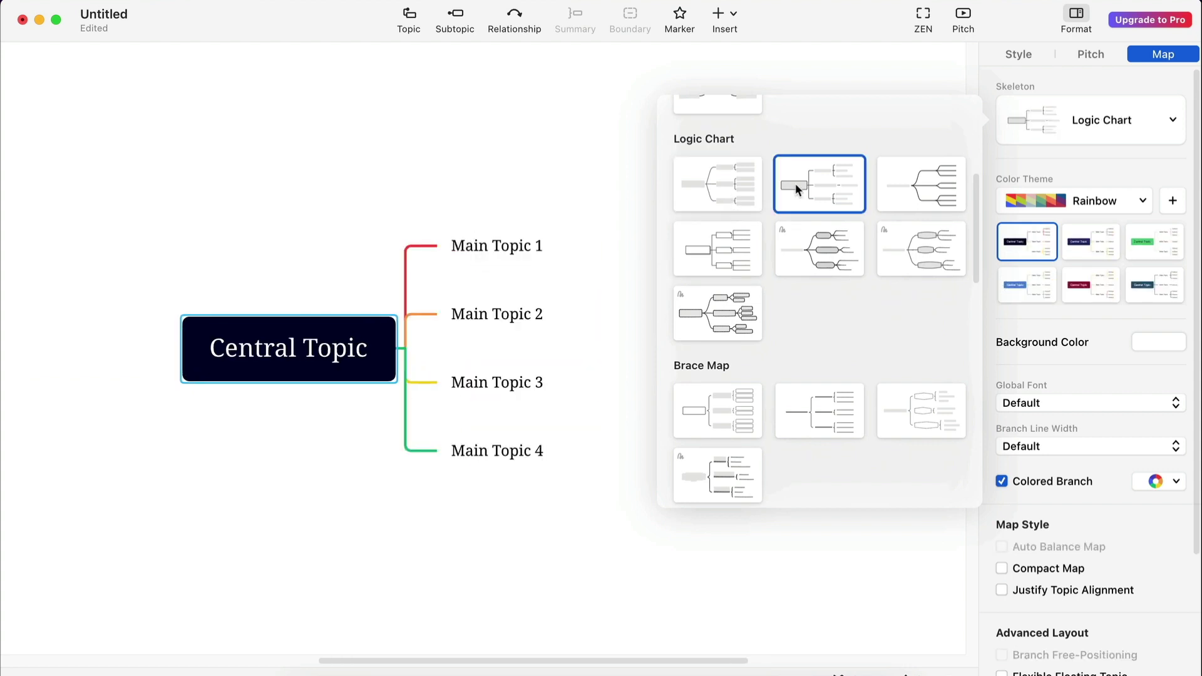
click(902, 188)
click(750, 251)
click(802, 250)
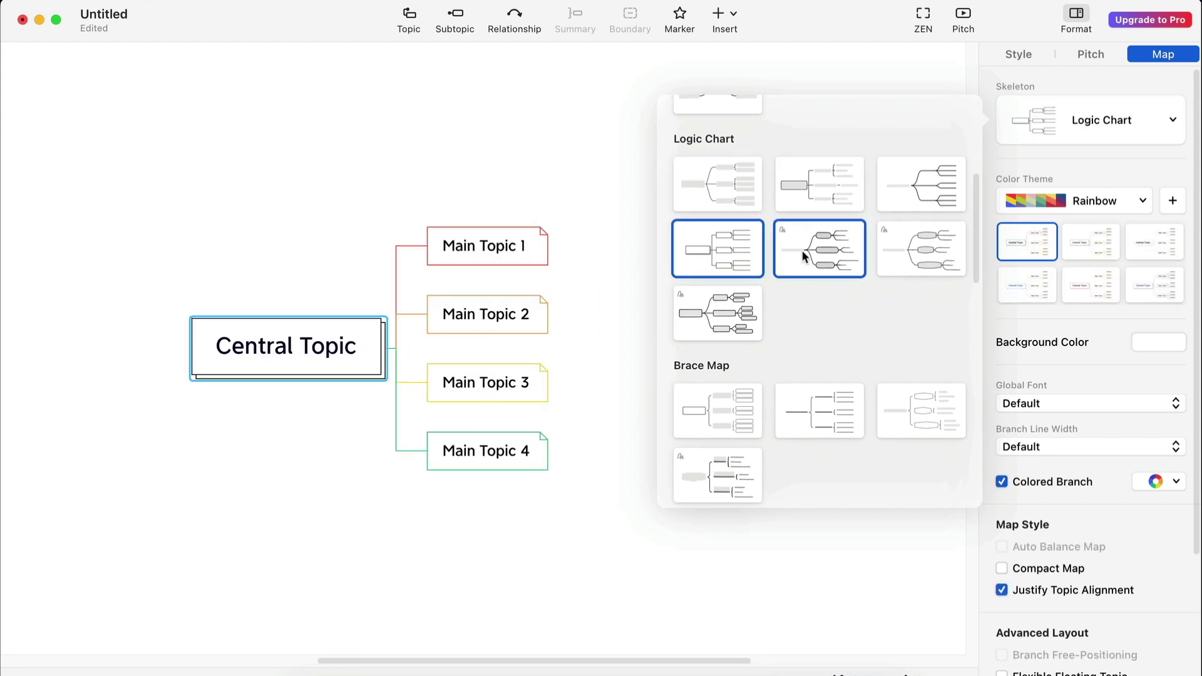
click(888, 249)
click(736, 308)
- Try the Brace Map skeleton layouts, including the marker-style hand-drawn one
scroll(735, 308, down, 3)
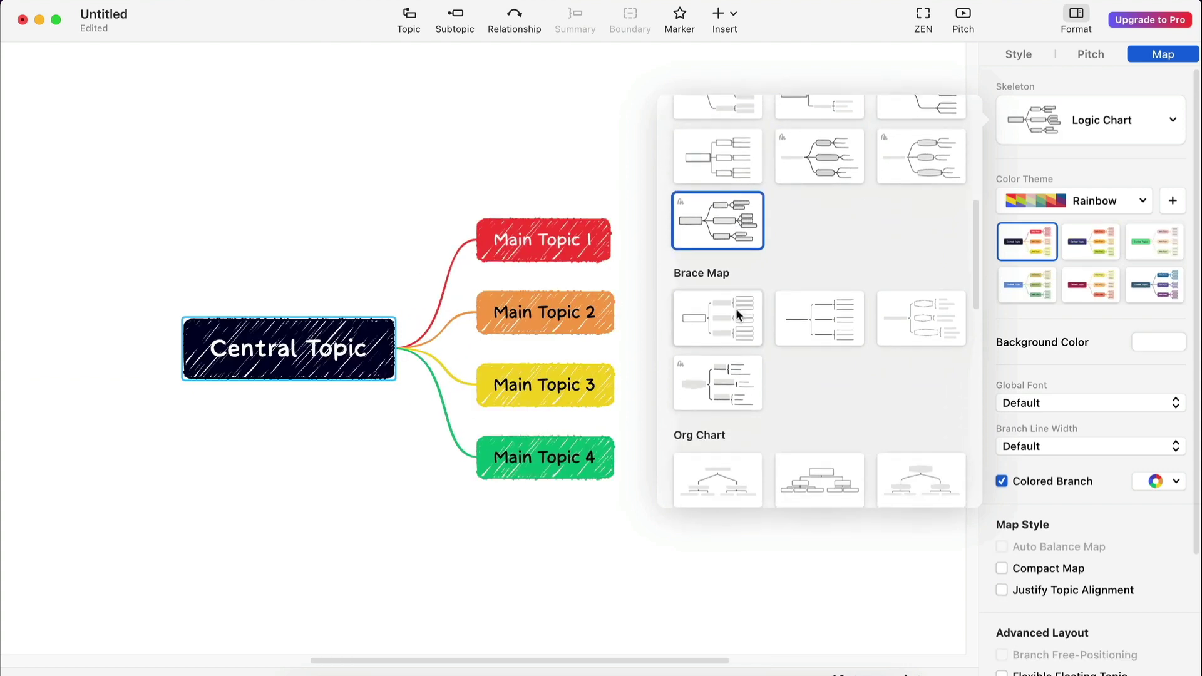
click(735, 308)
click(784, 315)
click(878, 311)
click(730, 374)
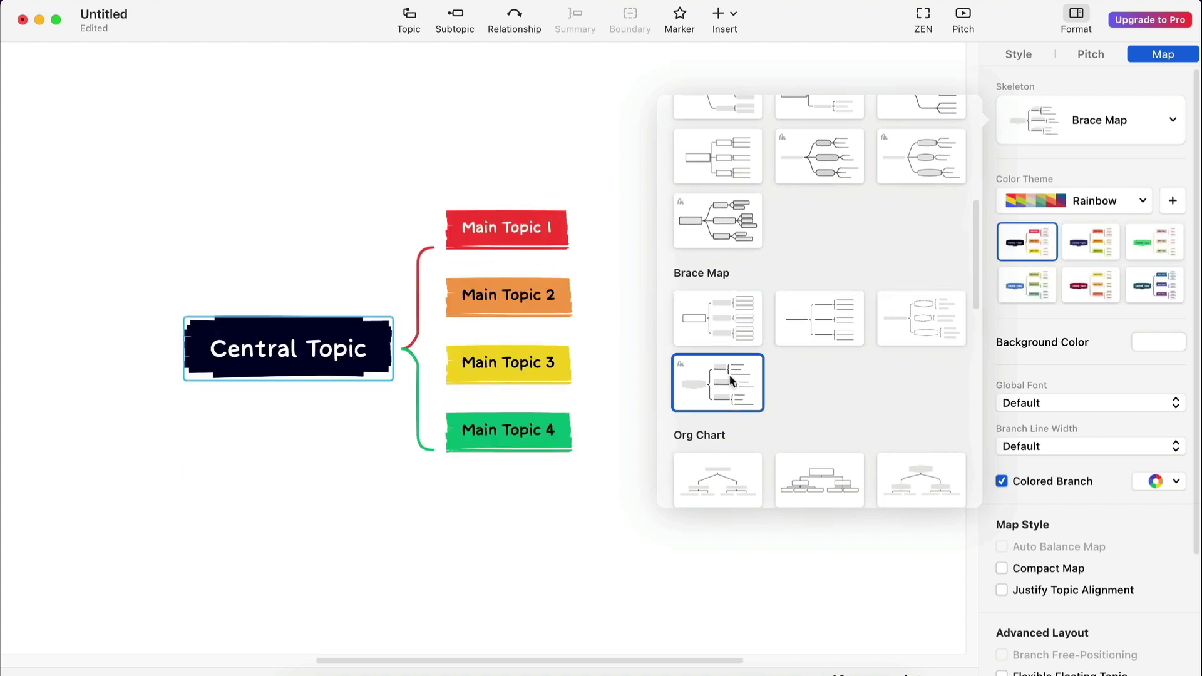
- Try the Org Chart skeleton layouts, including the hexagon org chart
scroll(730, 374, down, 3)
click(729, 374)
click(806, 374)
click(896, 378)
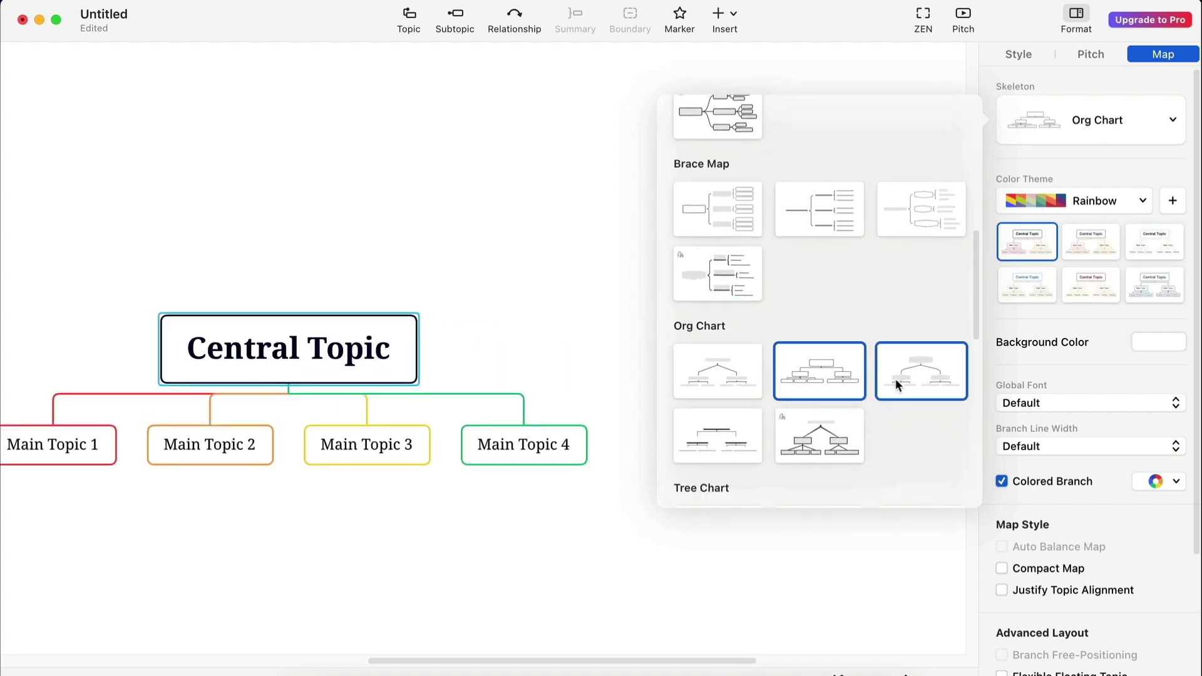
click(732, 431)
click(810, 426)
- Try the Tree Chart skeleton layouts, ending with the hand-drawn Tree Chart
scroll(810, 426, down, 3)
click(759, 400)
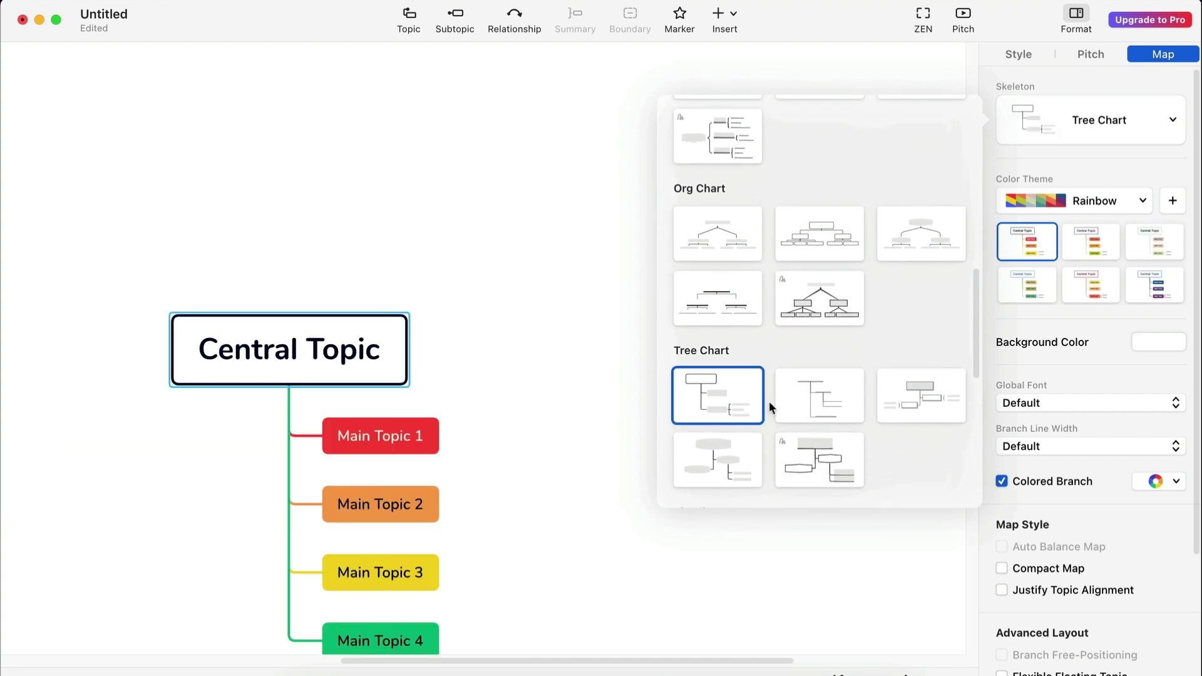
click(842, 407)
click(889, 400)
click(742, 453)
click(790, 457)
- Try the Timeline skeleton layouts, including the circle timeline
scroll(803, 460, down, 1)
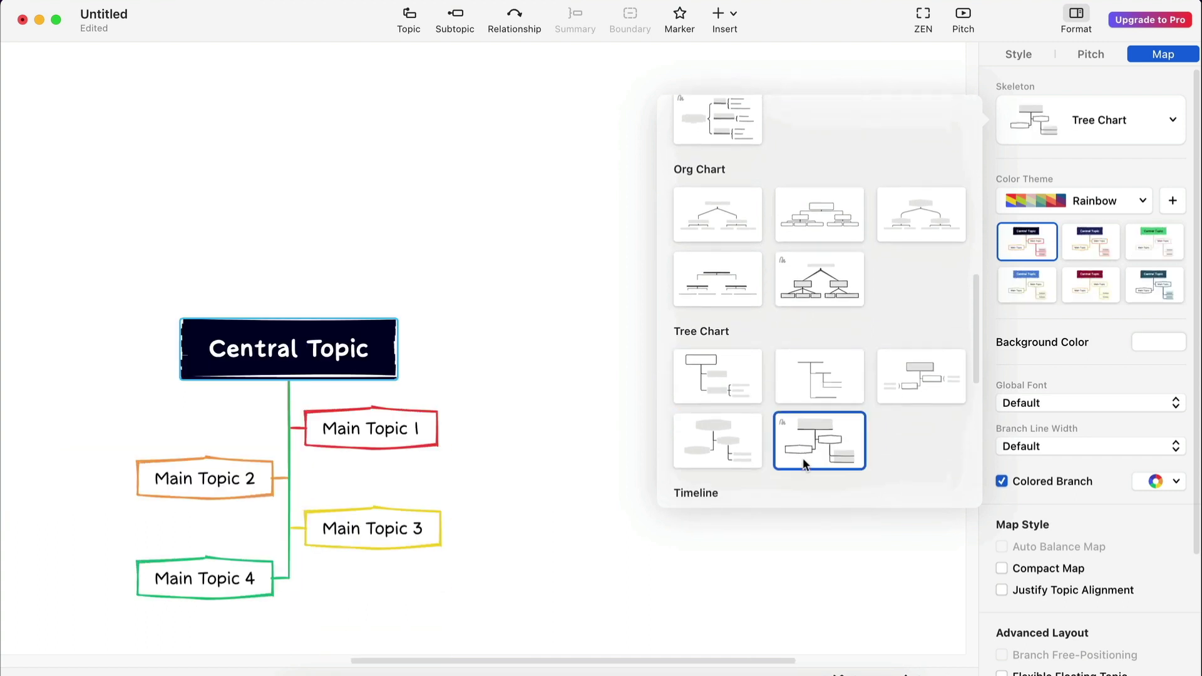
scroll(803, 457, down, 3)
click(722, 386)
click(816, 388)
click(900, 384)
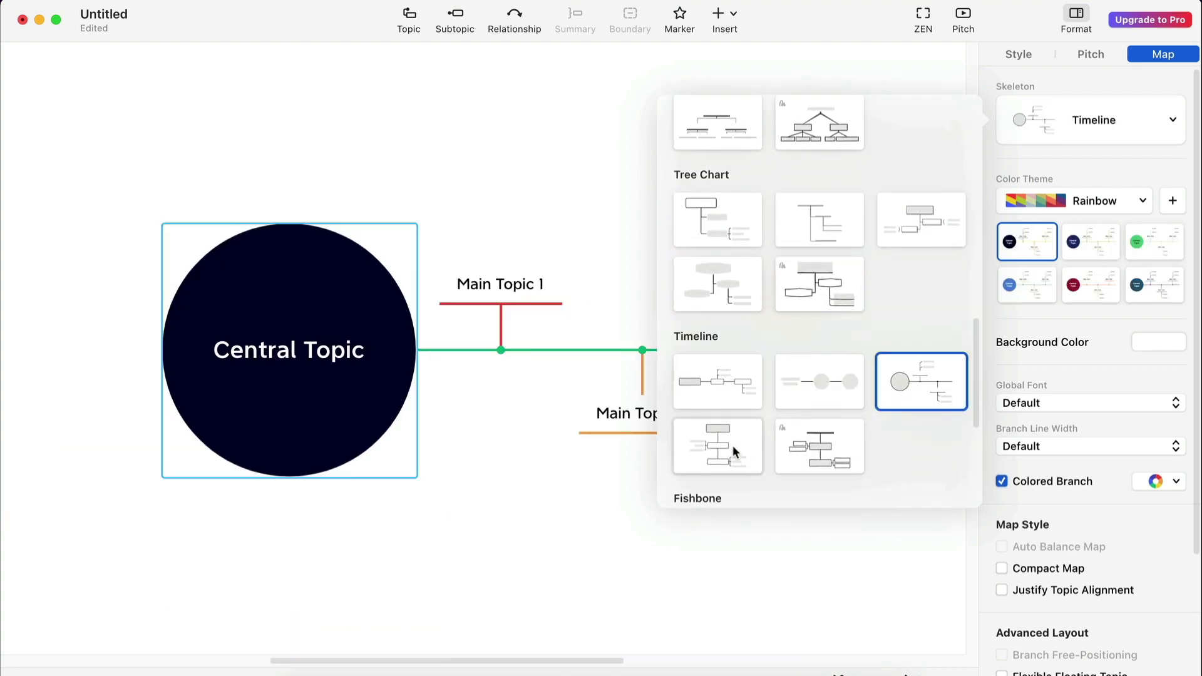
click(733, 445)
click(813, 445)
- Try the three Fishbone layouts and the two Tree Table layouts
scroll(813, 445, down, 5)
click(720, 387)
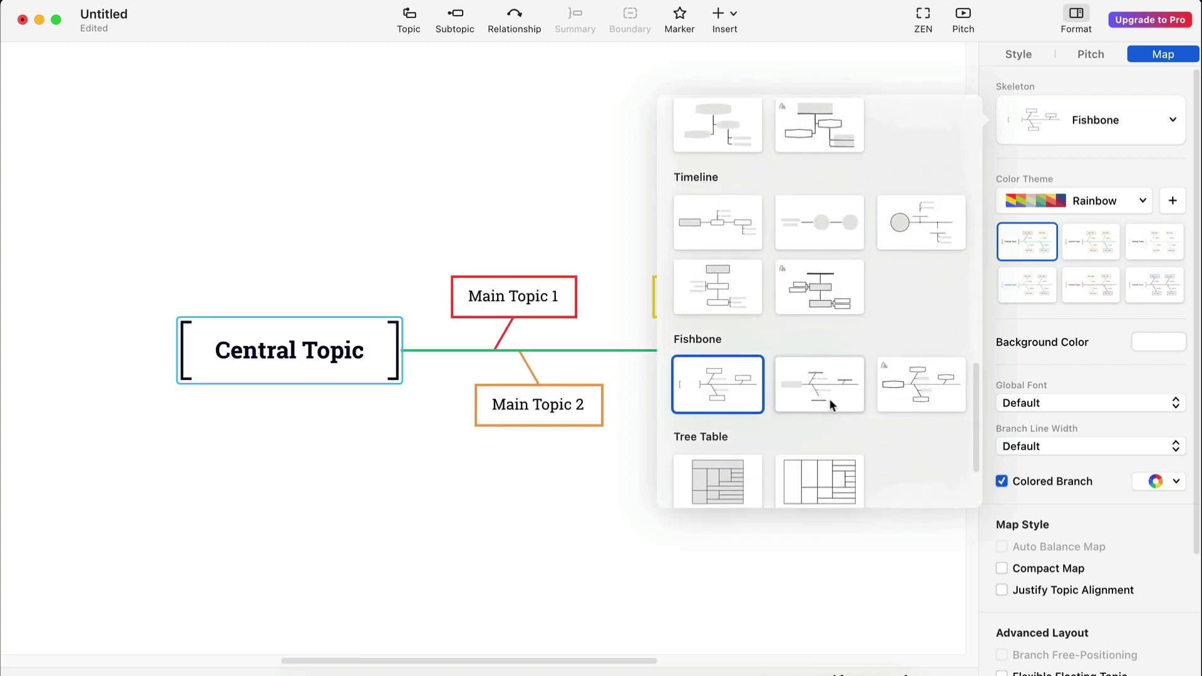
click(829, 404)
click(911, 391)
scroll(910, 391, down, 2)
click(734, 404)
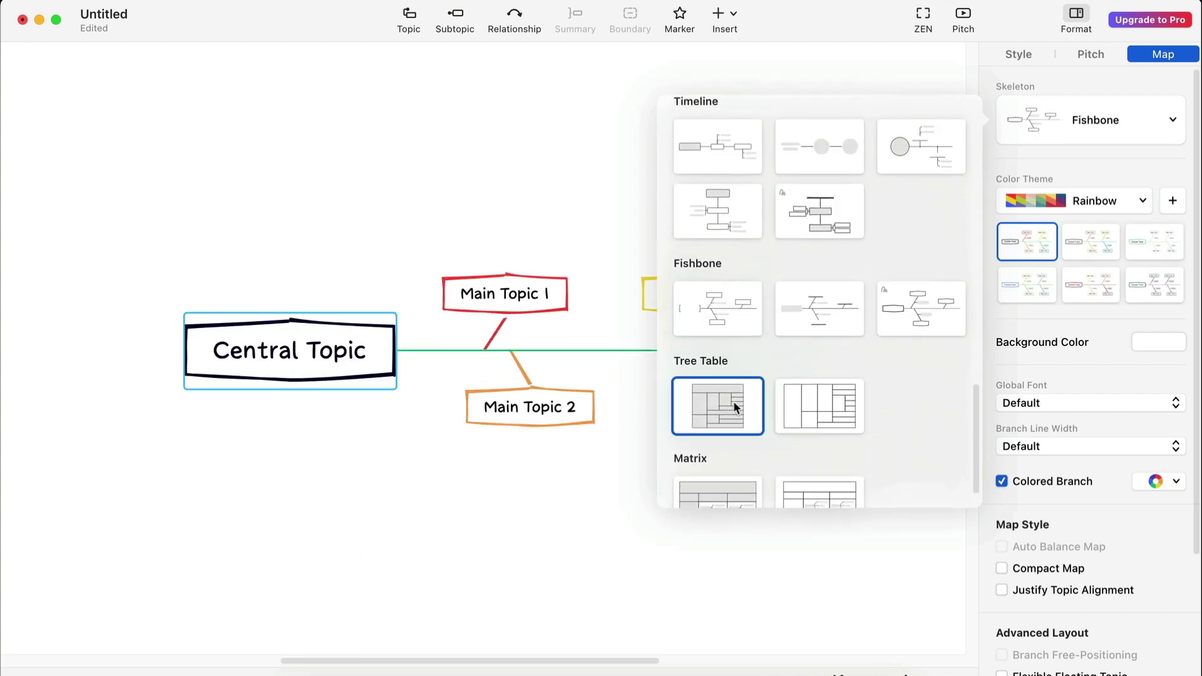
click(806, 404)
- Return the map to the Logic Chart skeleton, close the layout list, and show the colour themes
scroll(805, 403, down, 1)
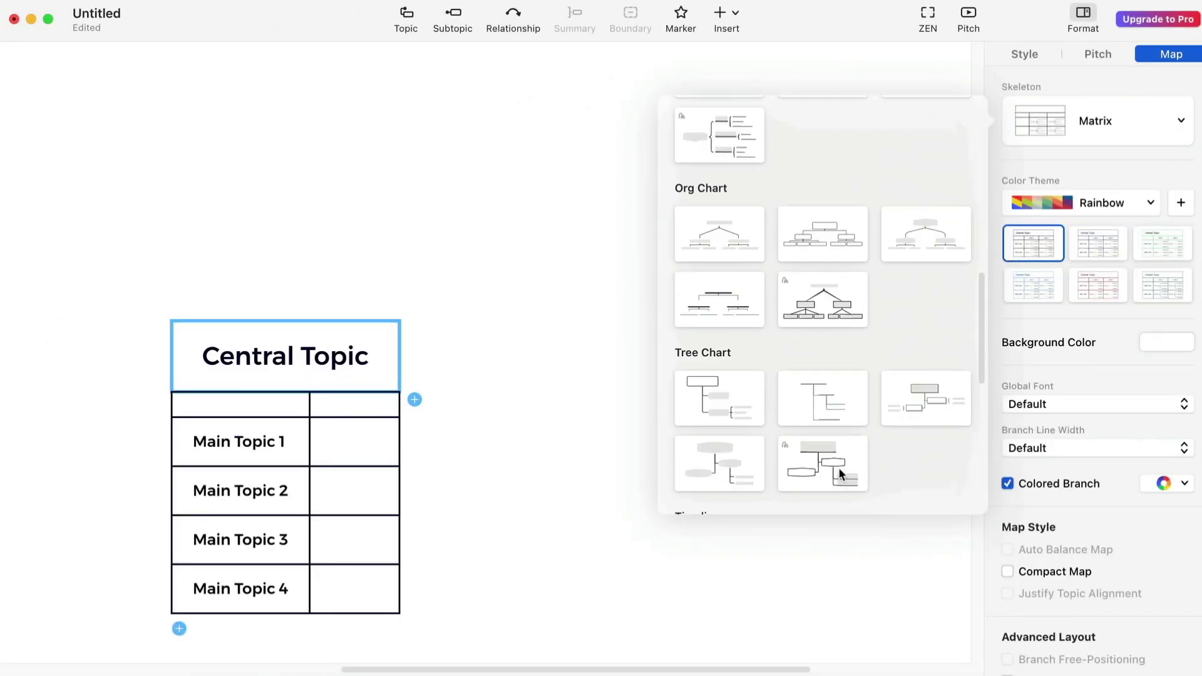
scroll(839, 474, up, 5)
click(711, 220)
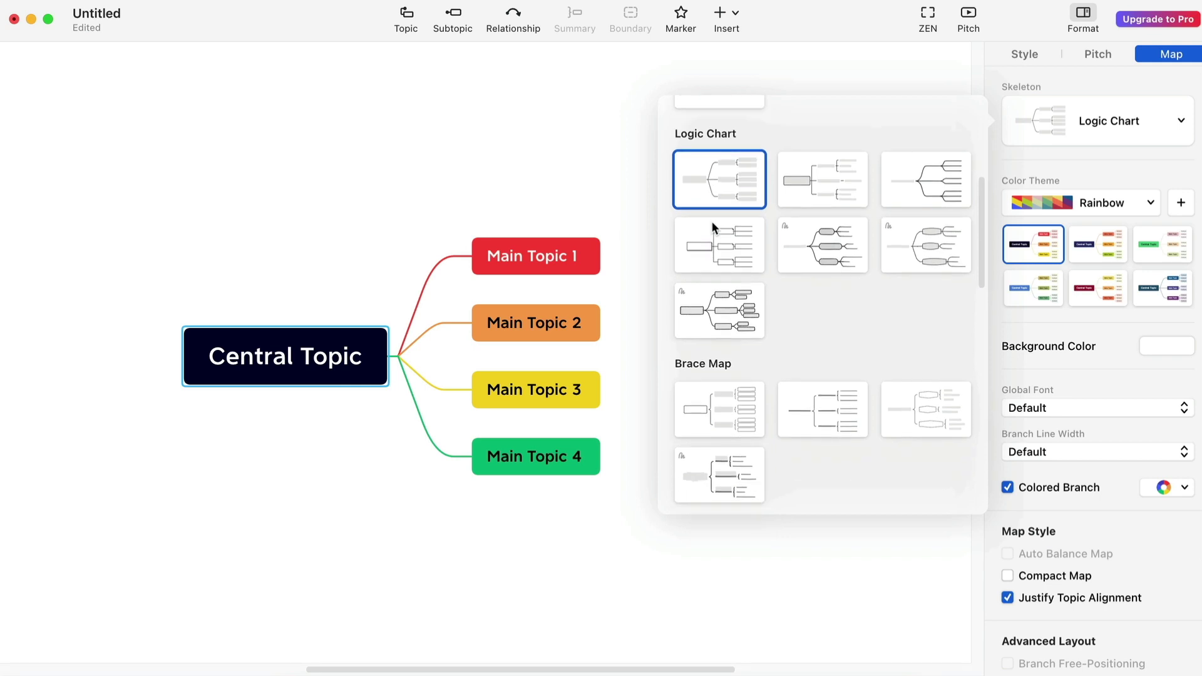
scroll(712, 225, down, 5)
click(712, 303)
click(714, 459)
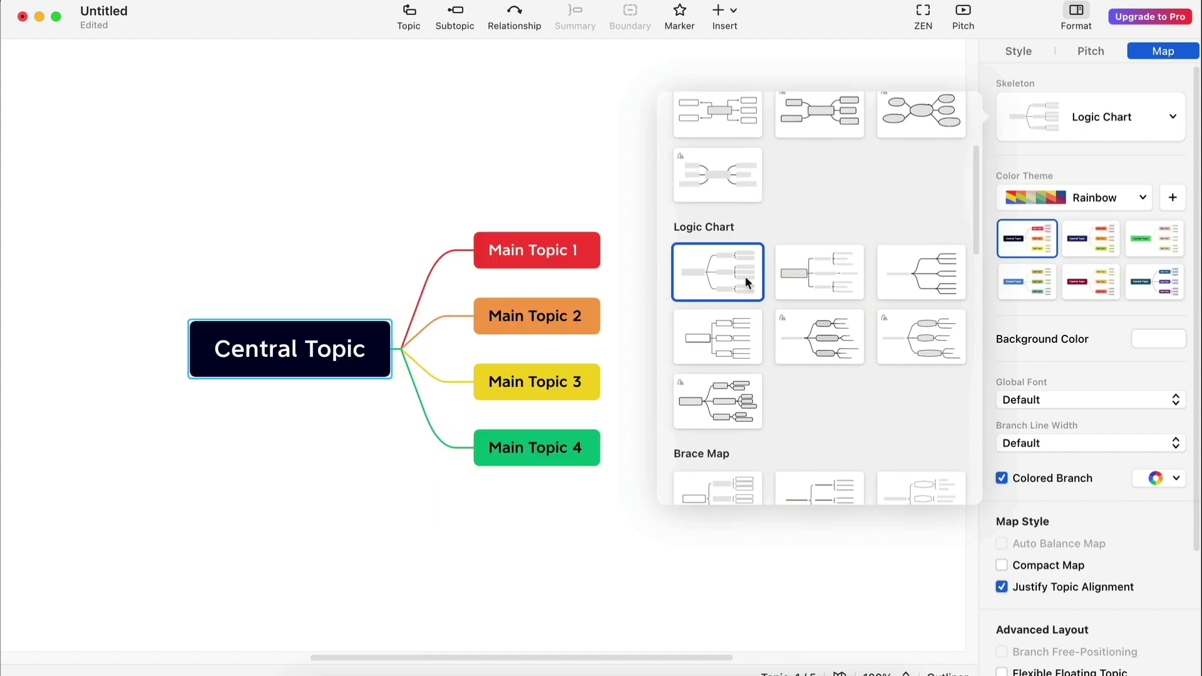
click(1054, 122)
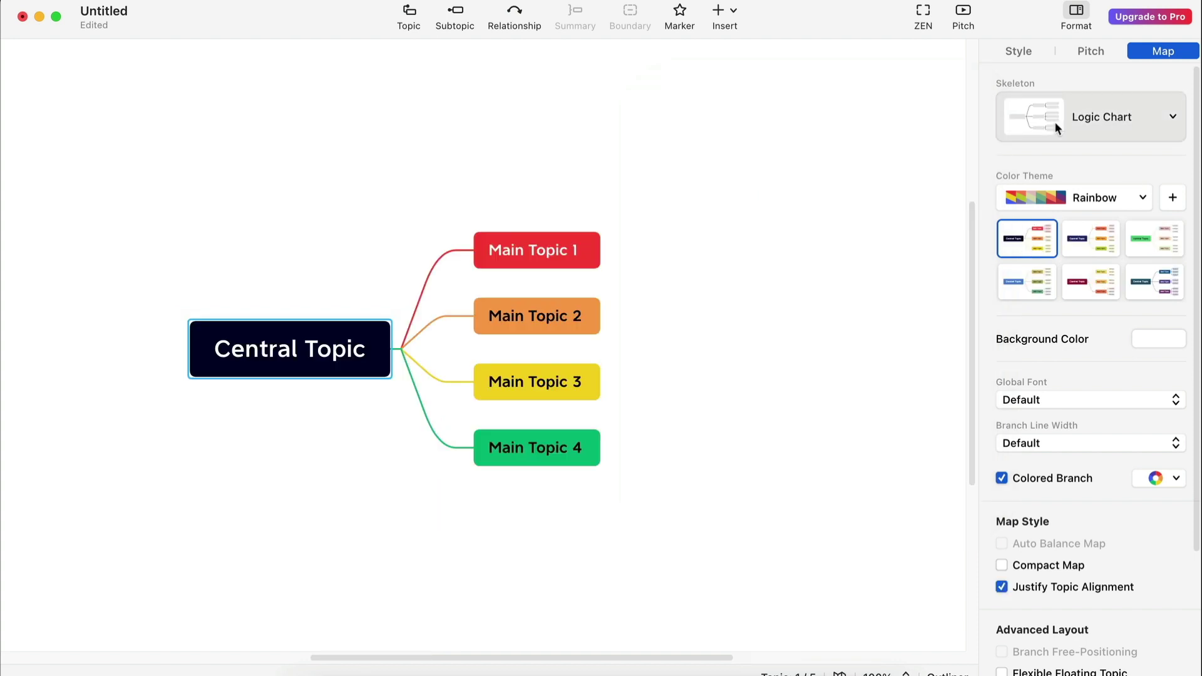
click(1061, 197)
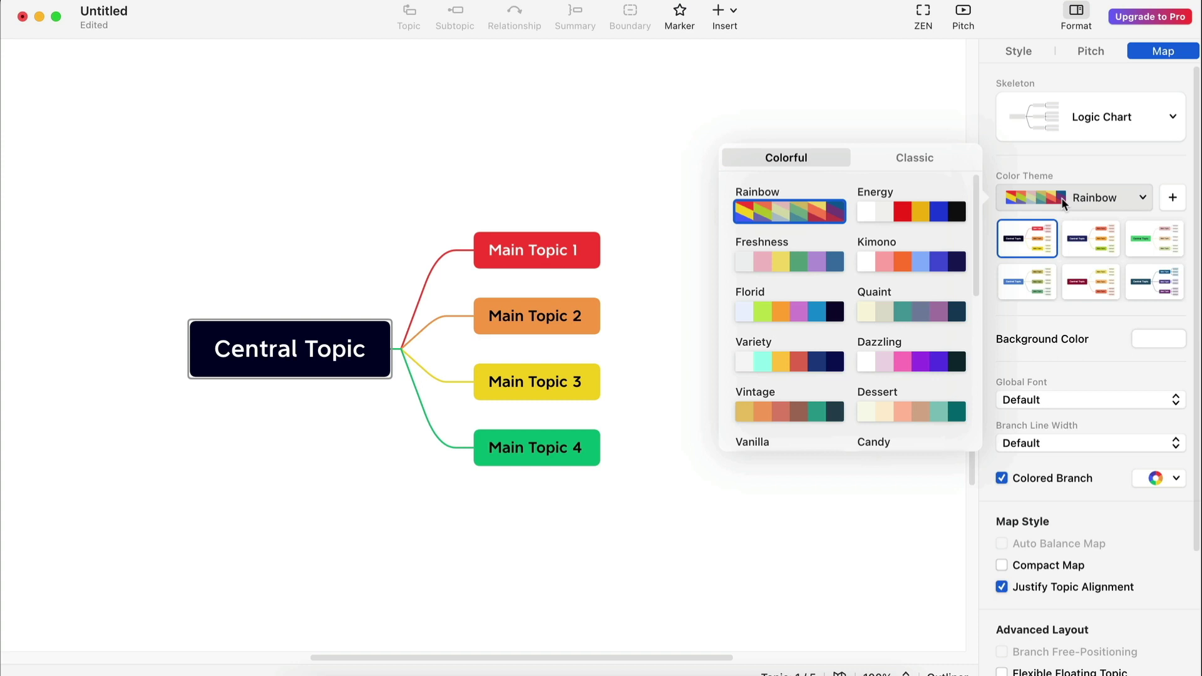
- Try different Rainbow theme styles and cycle through its colour variants
click(1081, 241)
click(1152, 236)
click(1044, 271)
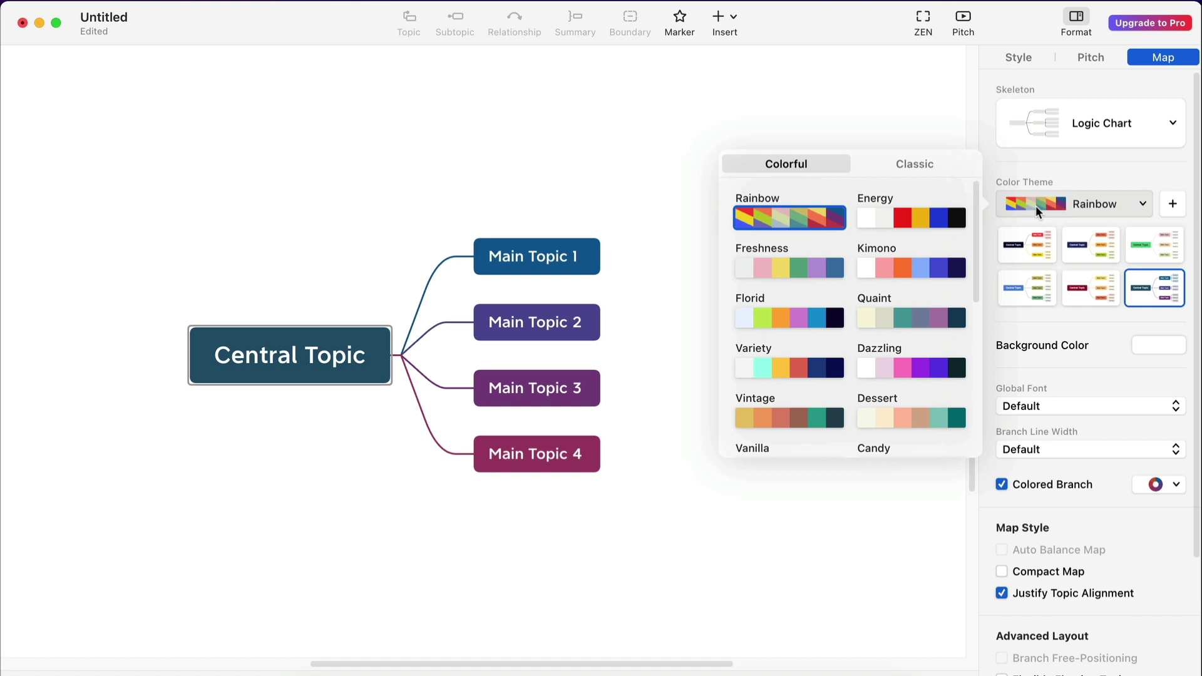
click(794, 223)
click(794, 224)
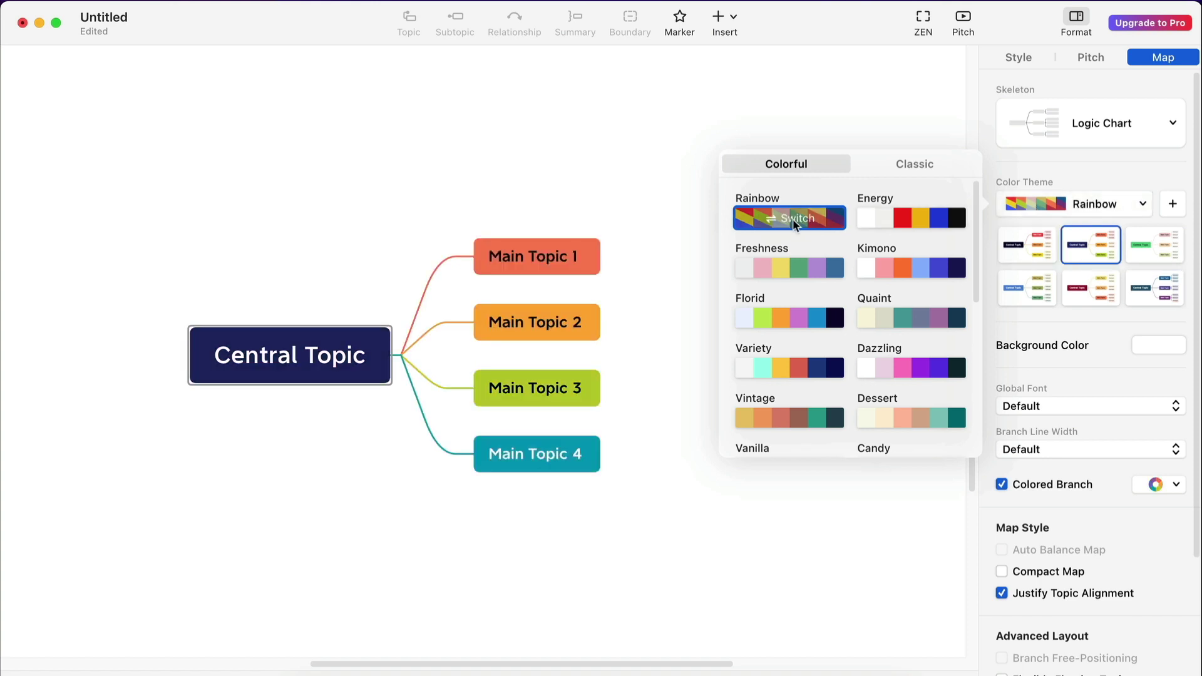
click(794, 224)
click(794, 223)
click(794, 224)
click(793, 223)
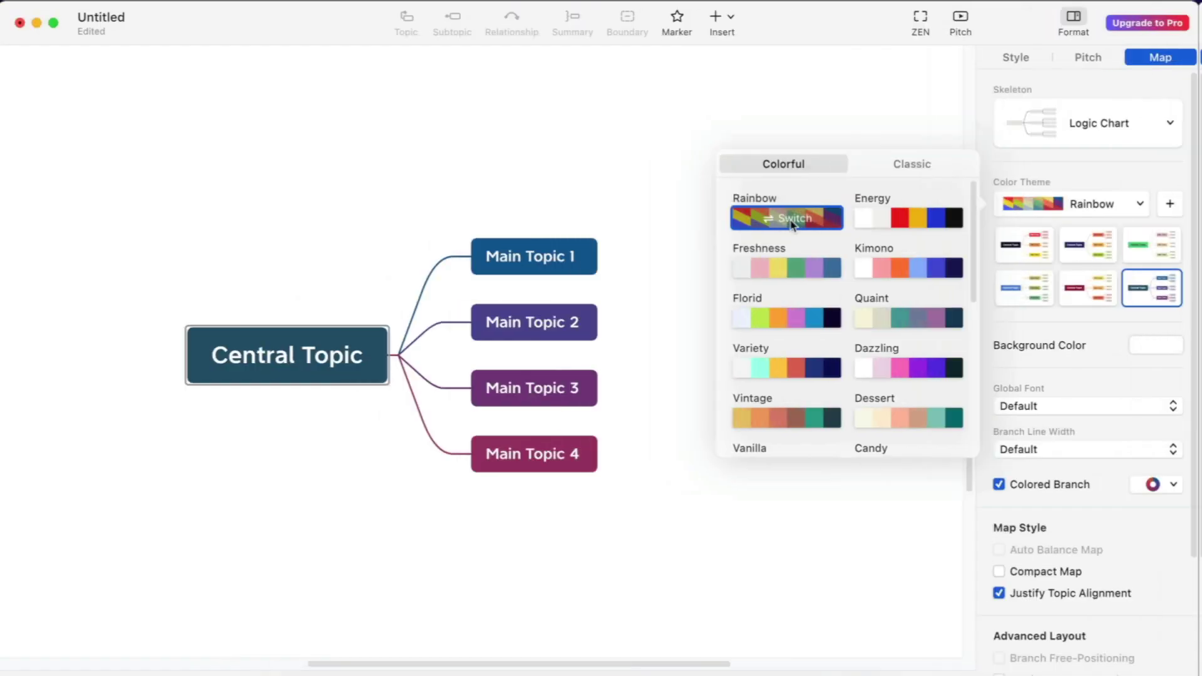
- Apply the Freshness and Florid themes, cycling each through its green, blue, lime and navy variants
click(780, 265)
click(780, 265)
click(780, 266)
click(780, 265)
click(780, 266)
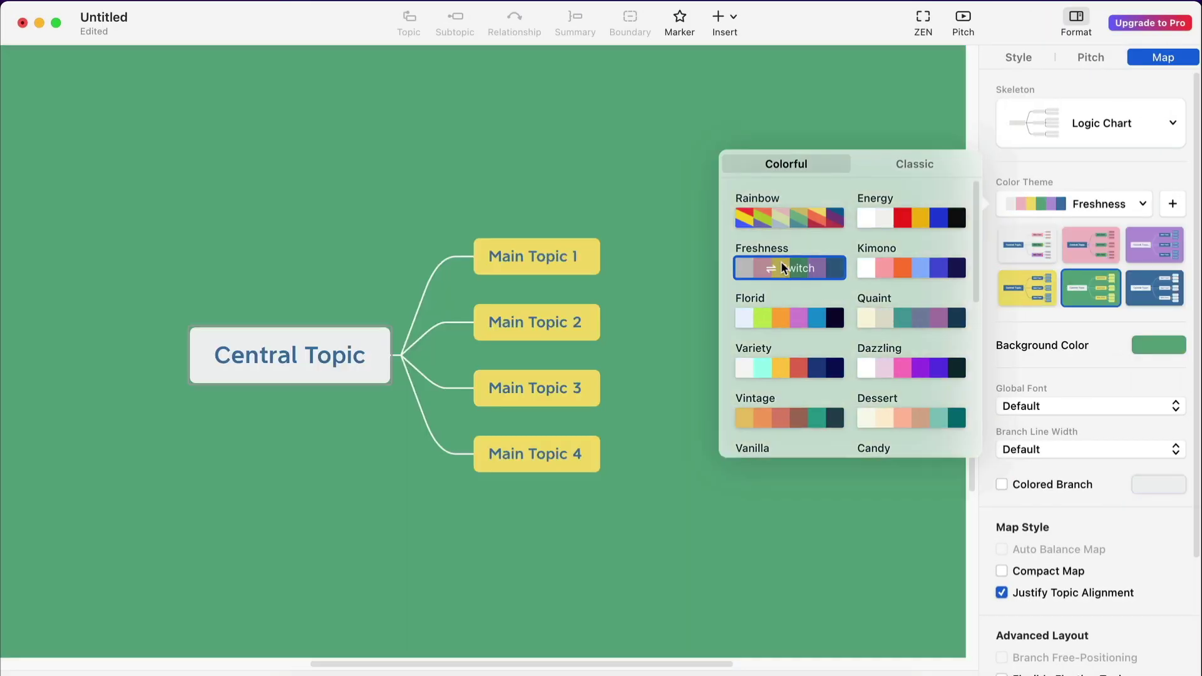
click(781, 265)
click(776, 318)
click(775, 318)
click(775, 318)
click(775, 318)
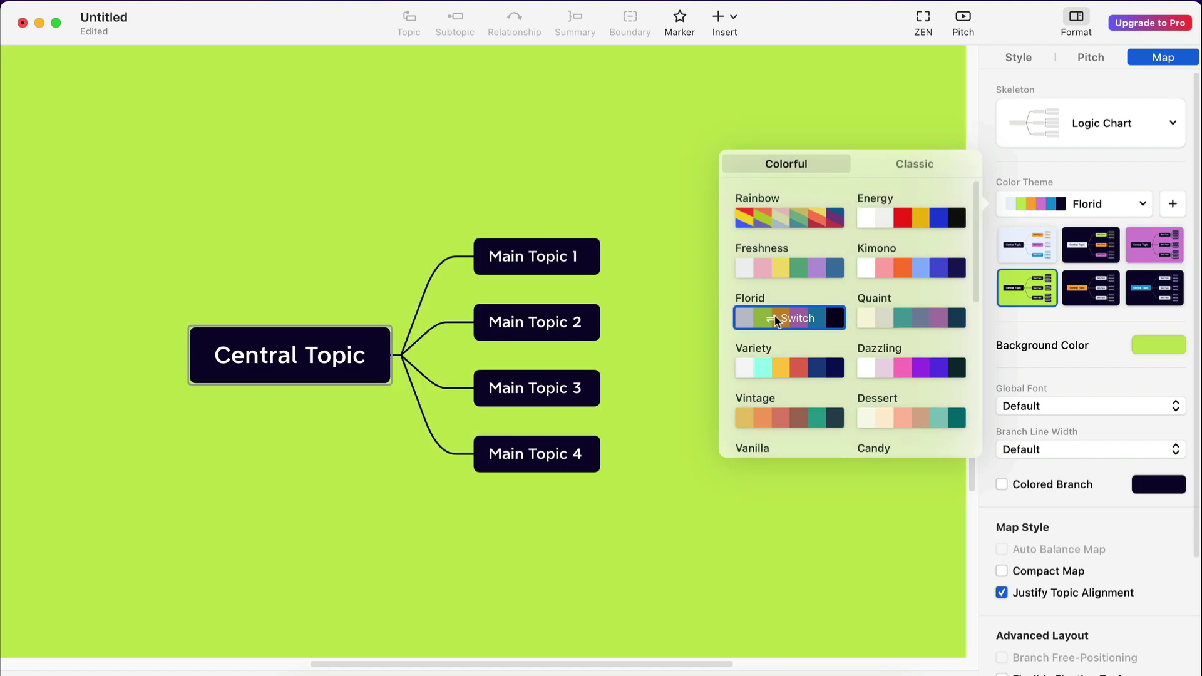
click(774, 314)
click(773, 314)
- Apply the Variety and Vintage themes and cycle through their cyan, navy and yellow variants
click(767, 373)
click(768, 374)
click(767, 374)
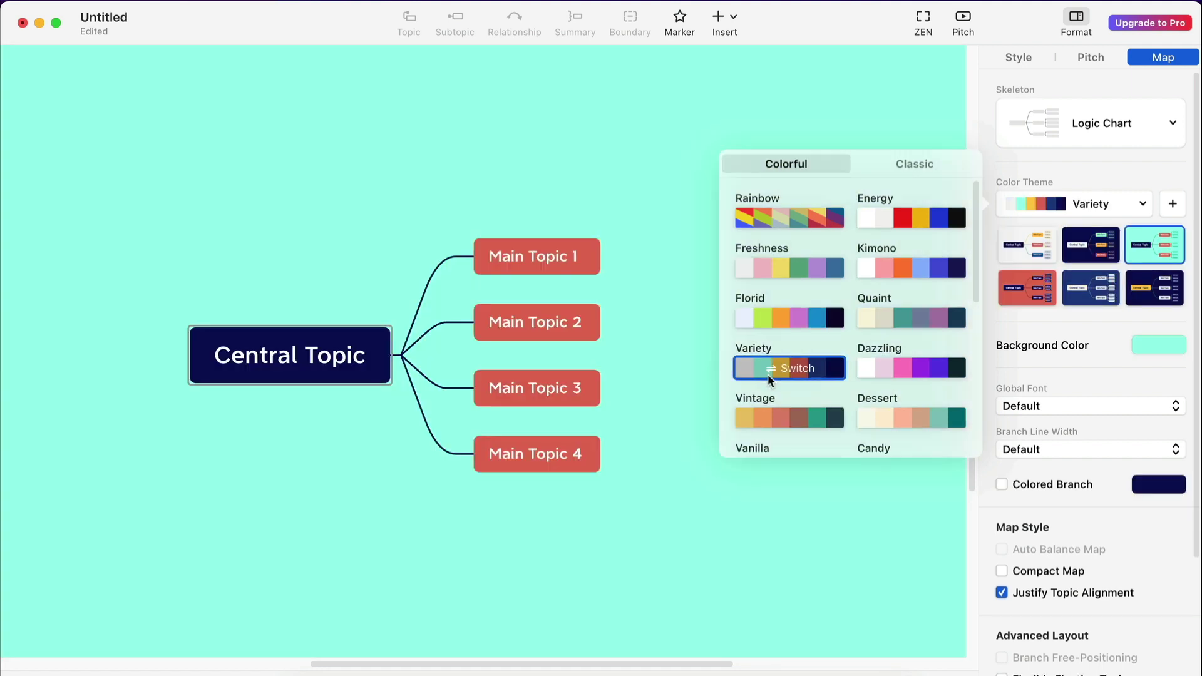
click(767, 374)
click(768, 374)
click(768, 412)
click(768, 412)
click(768, 412)
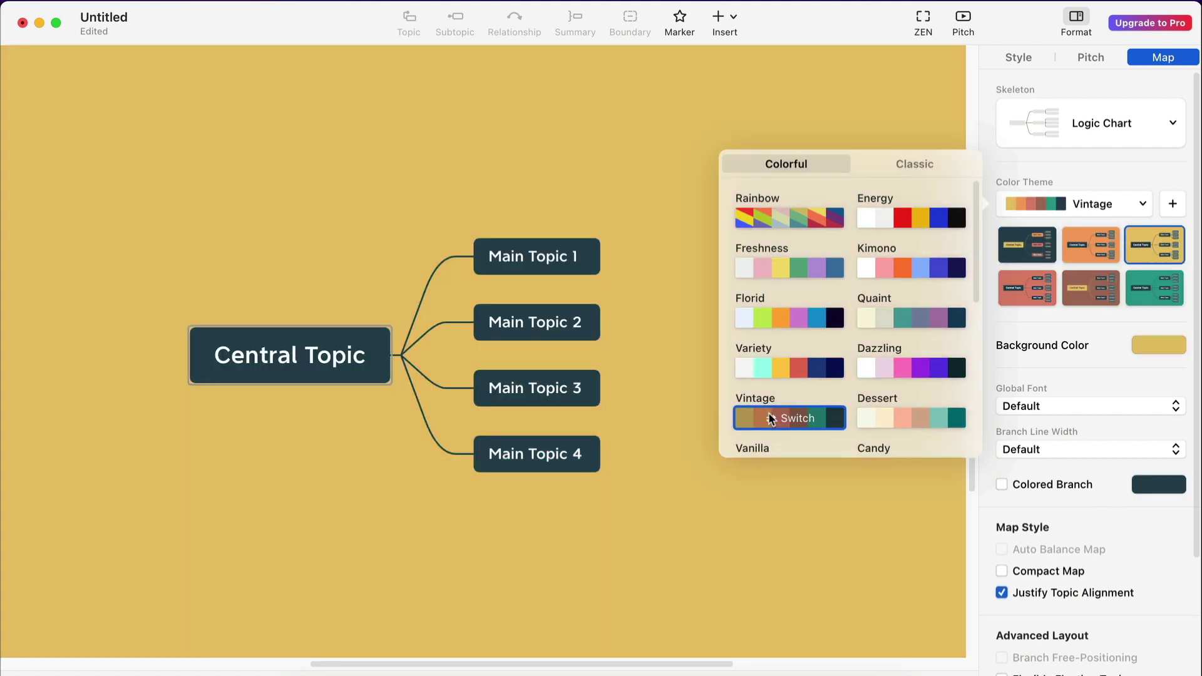
click(768, 412)
click(769, 412)
click(768, 412)
- Apply the Energy and Kimono themes, cycling to dark-background, pink and navy variants
click(893, 220)
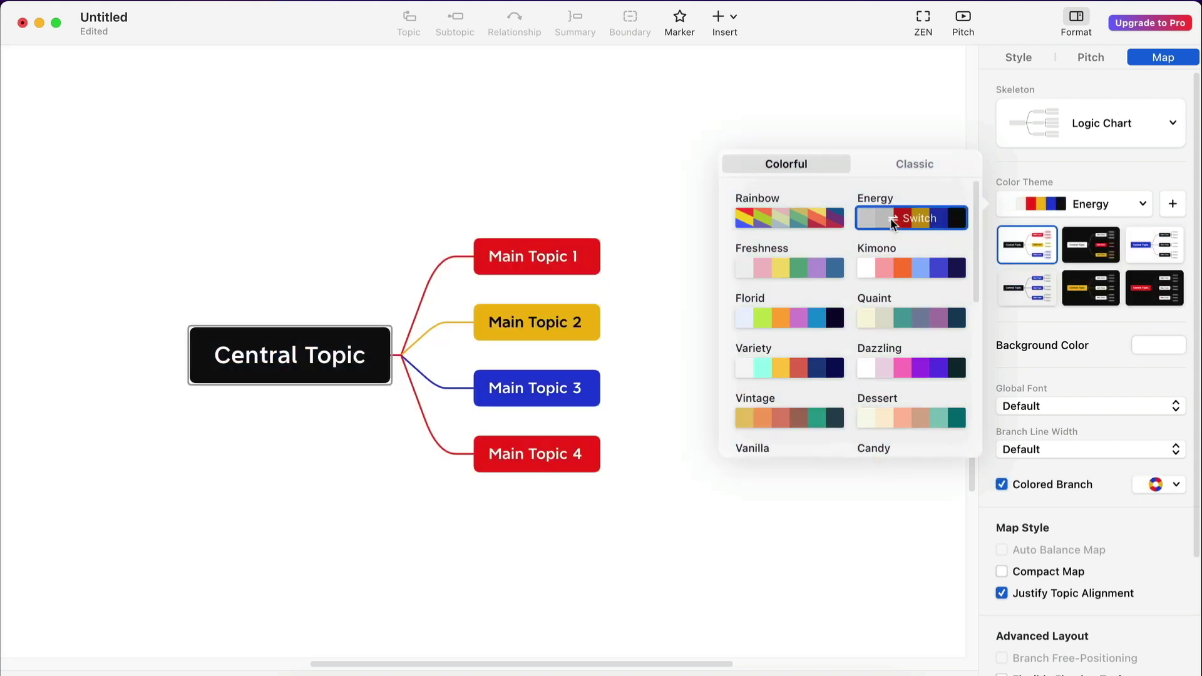
click(894, 221)
click(893, 220)
click(893, 220)
click(894, 220)
click(893, 220)
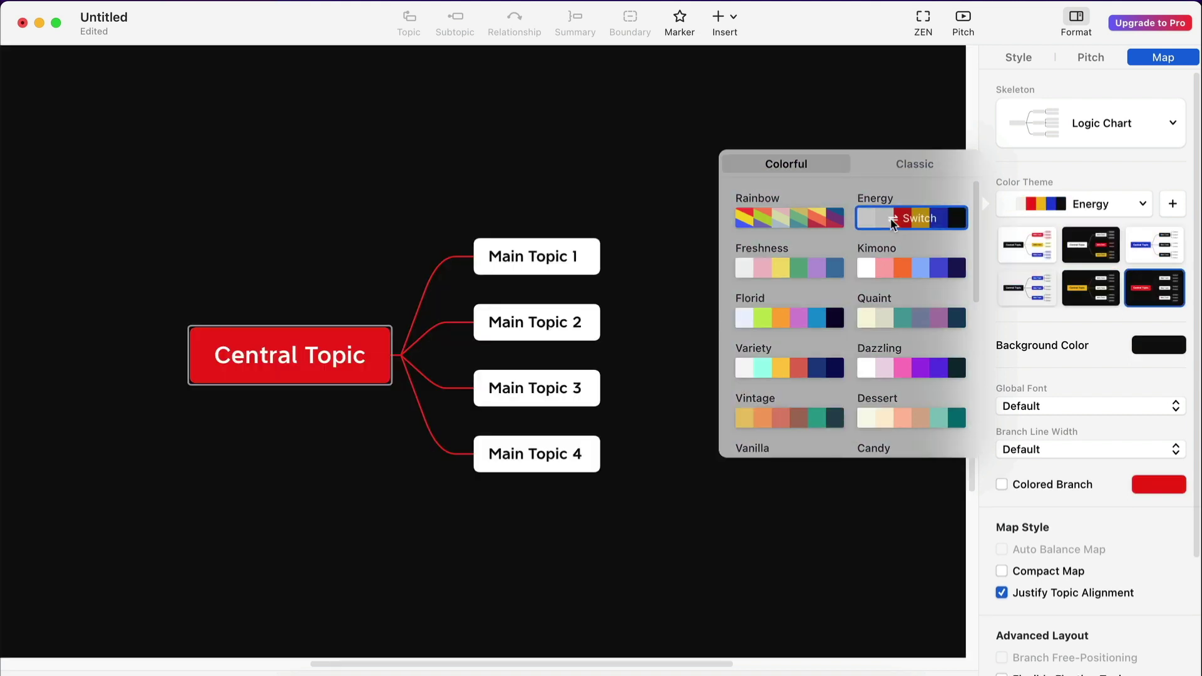
click(893, 271)
click(894, 271)
click(893, 270)
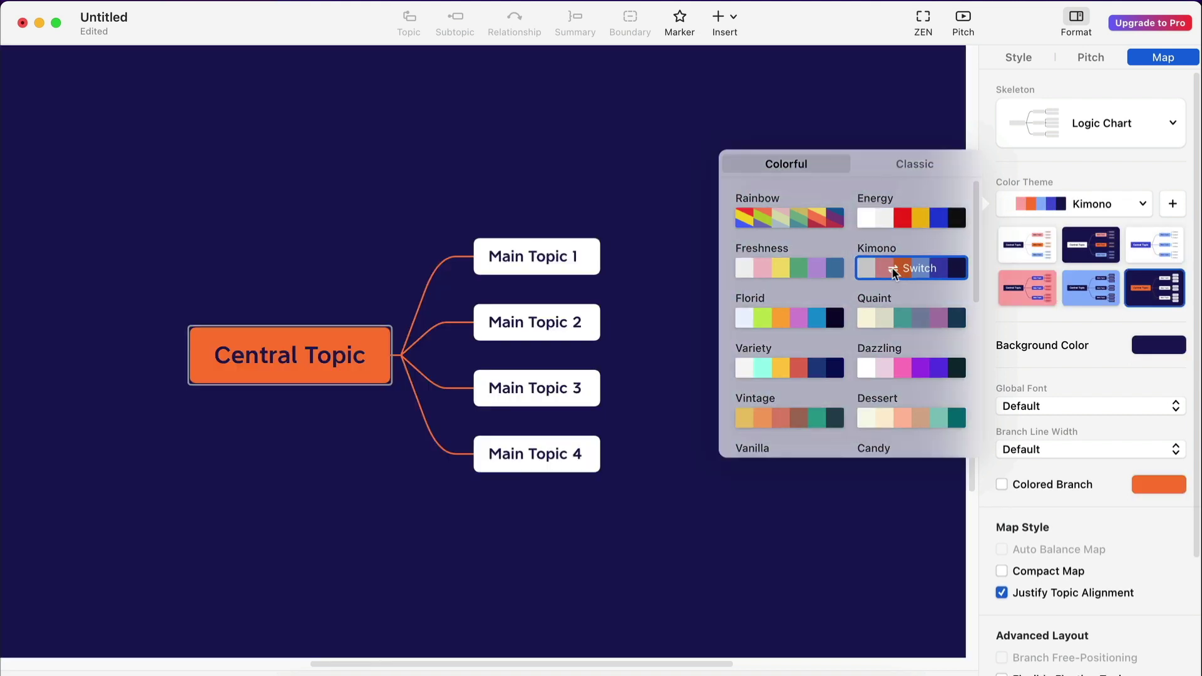
- Apply the Quaint, Dazzling and Dessert themes, cycling to teal, purple and salmon variants
click(894, 317)
click(894, 317)
click(893, 317)
click(894, 317)
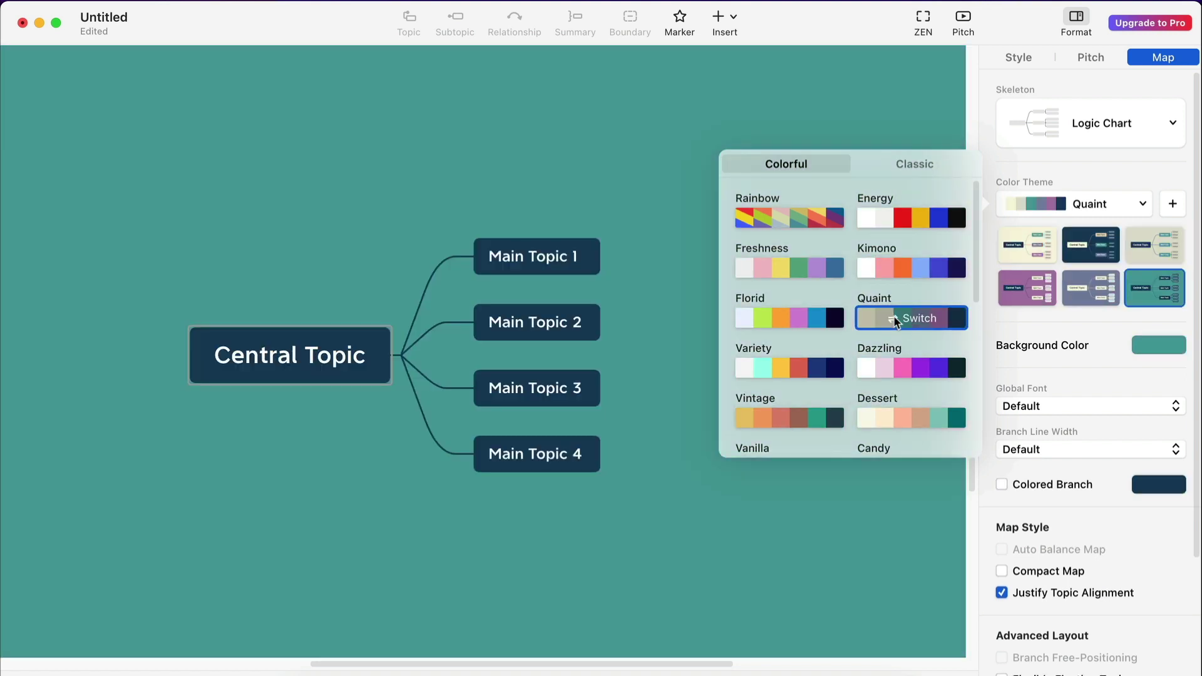
click(895, 368)
click(895, 368)
click(895, 368)
click(896, 369)
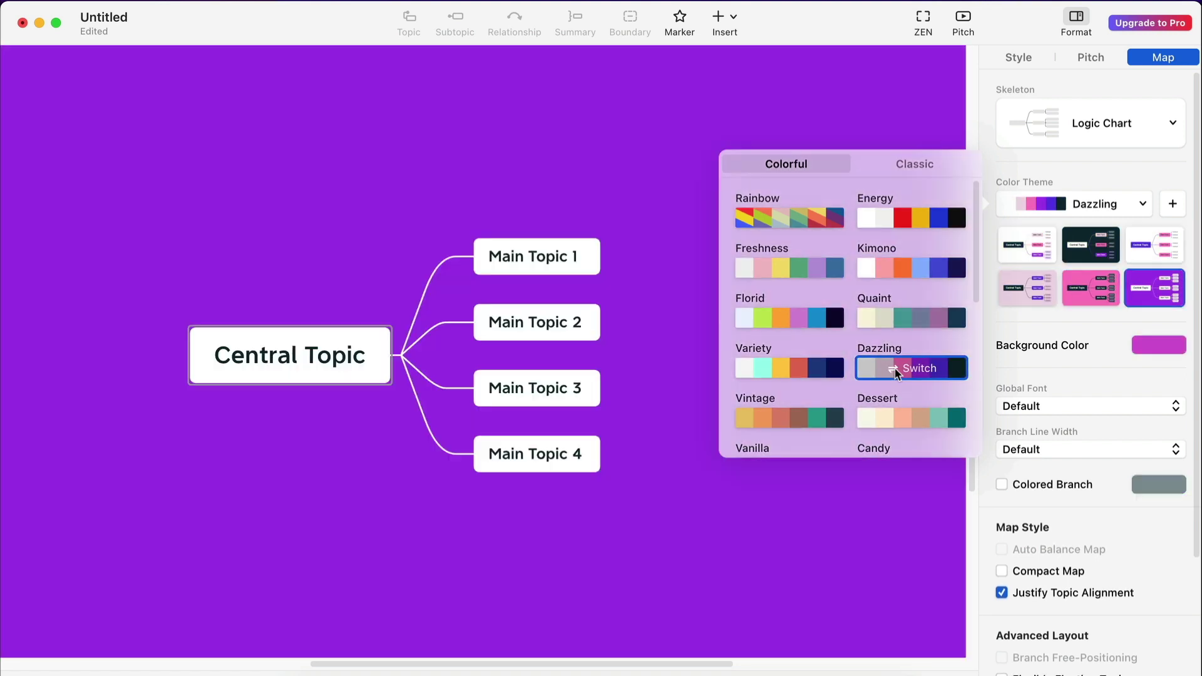
click(896, 417)
click(896, 418)
click(896, 417)
click(896, 417)
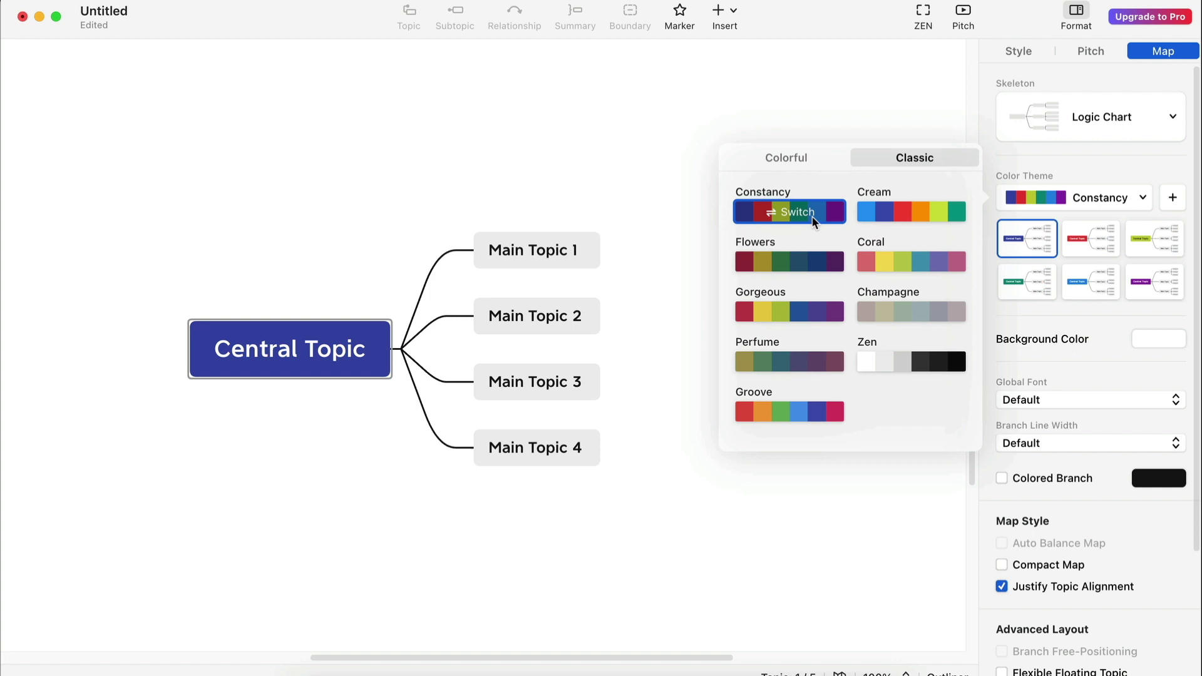
- Sample the Classic Constancy, Flowers and Gorgeous themes and their purple variants
click(807, 213)
click(808, 213)
click(812, 216)
click(813, 216)
click(783, 261)
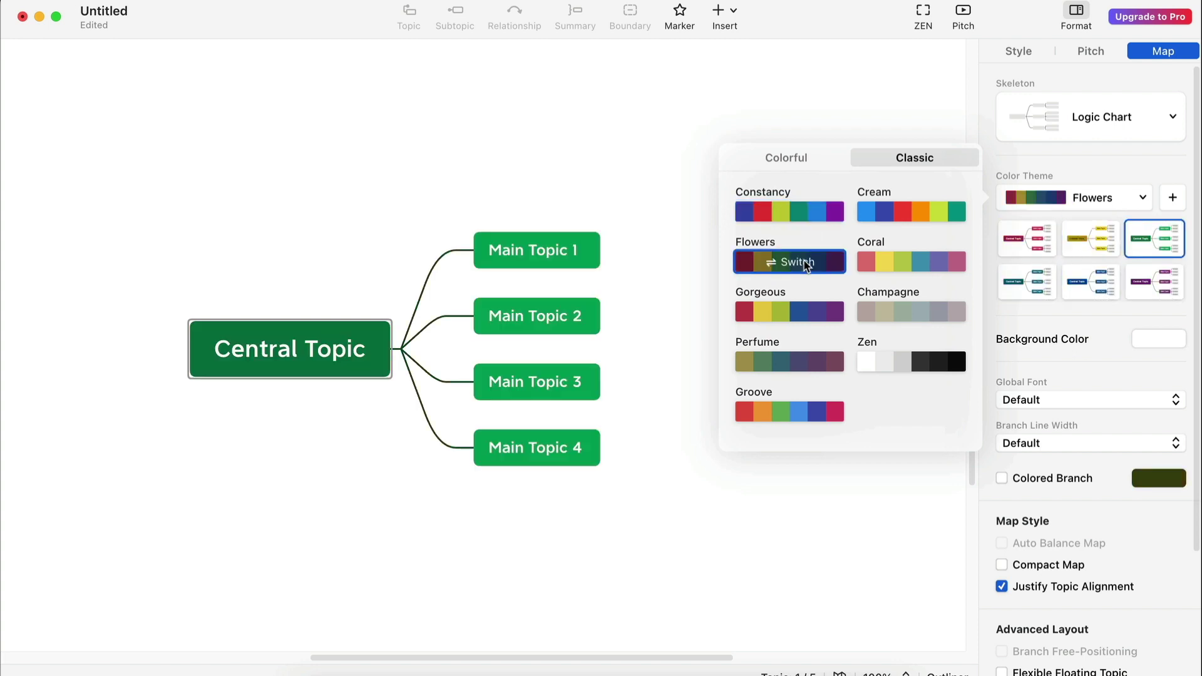
click(790, 262)
click(790, 262)
click(788, 311)
click(787, 311)
click(787, 311)
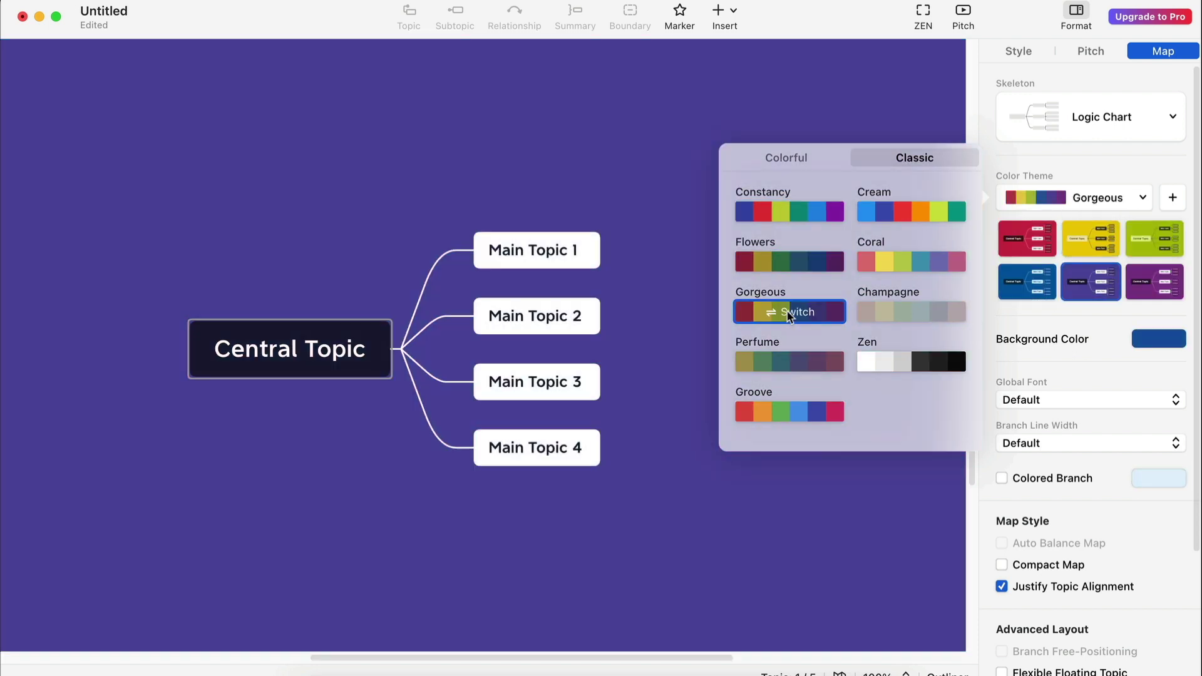
click(788, 312)
- Sample the Perfume, Groove and Cream themes, cycling lavender, pink, blue and magenta variants
click(784, 362)
click(784, 362)
click(784, 362)
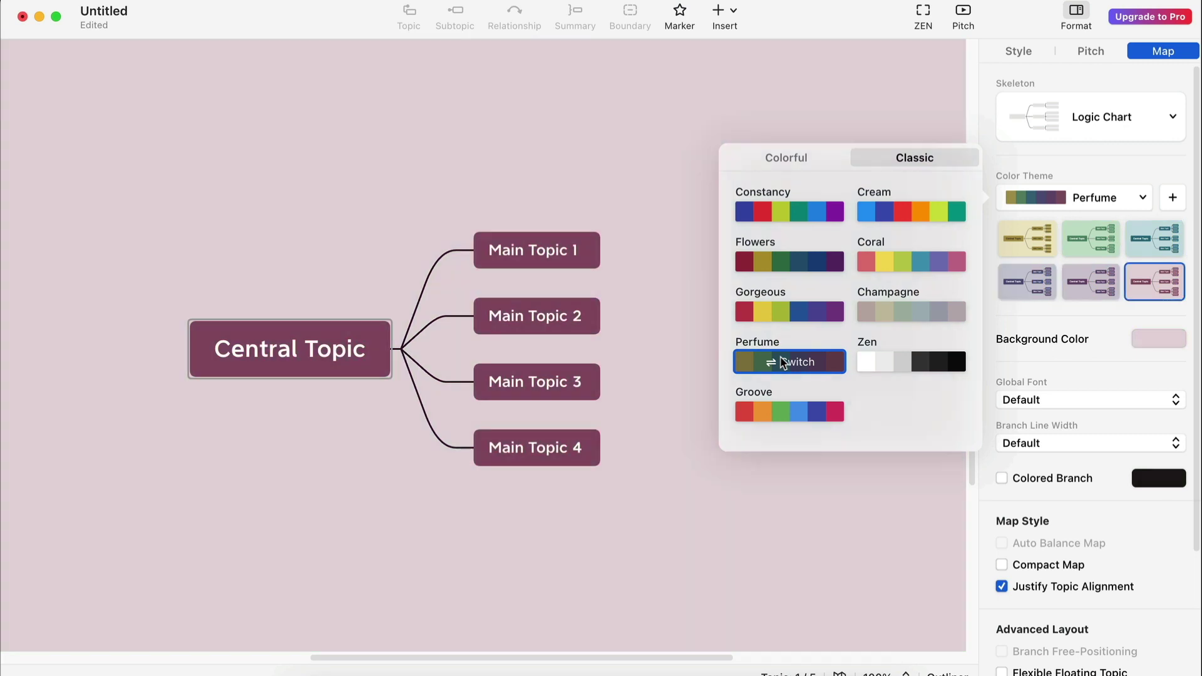
click(787, 412)
click(788, 415)
click(789, 414)
click(789, 414)
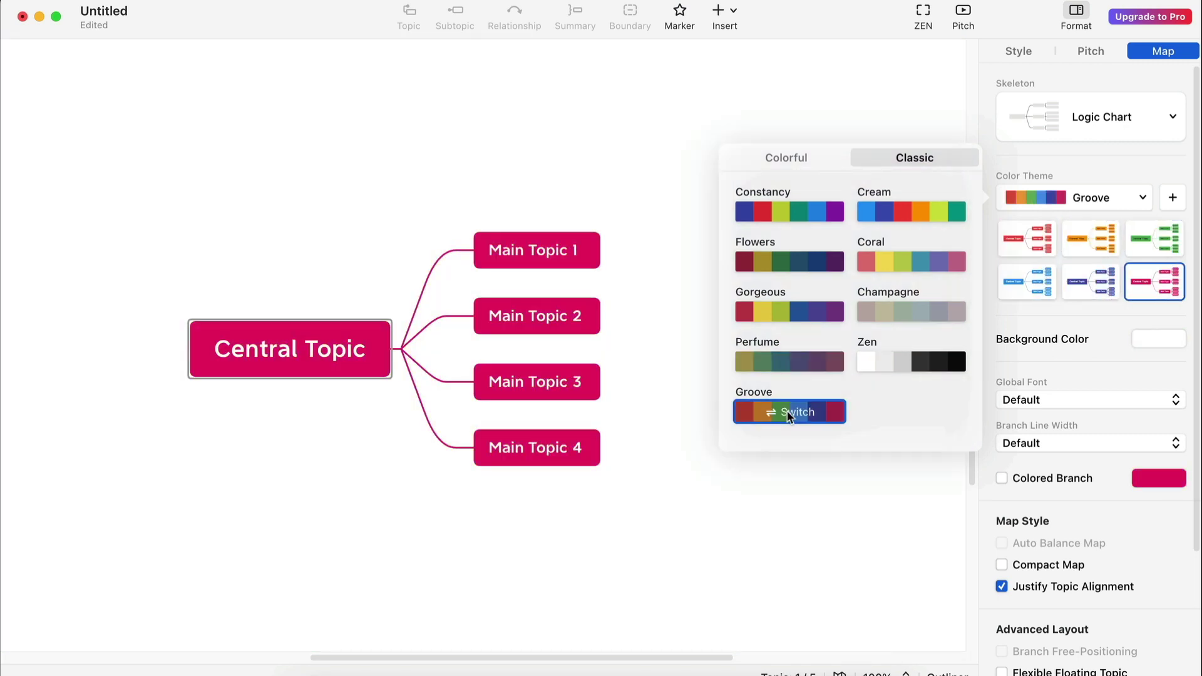
click(910, 210)
click(910, 210)
- Sample the Coral, Champagne and Zen themes, ending on Zen's black-canvas variant
click(901, 257)
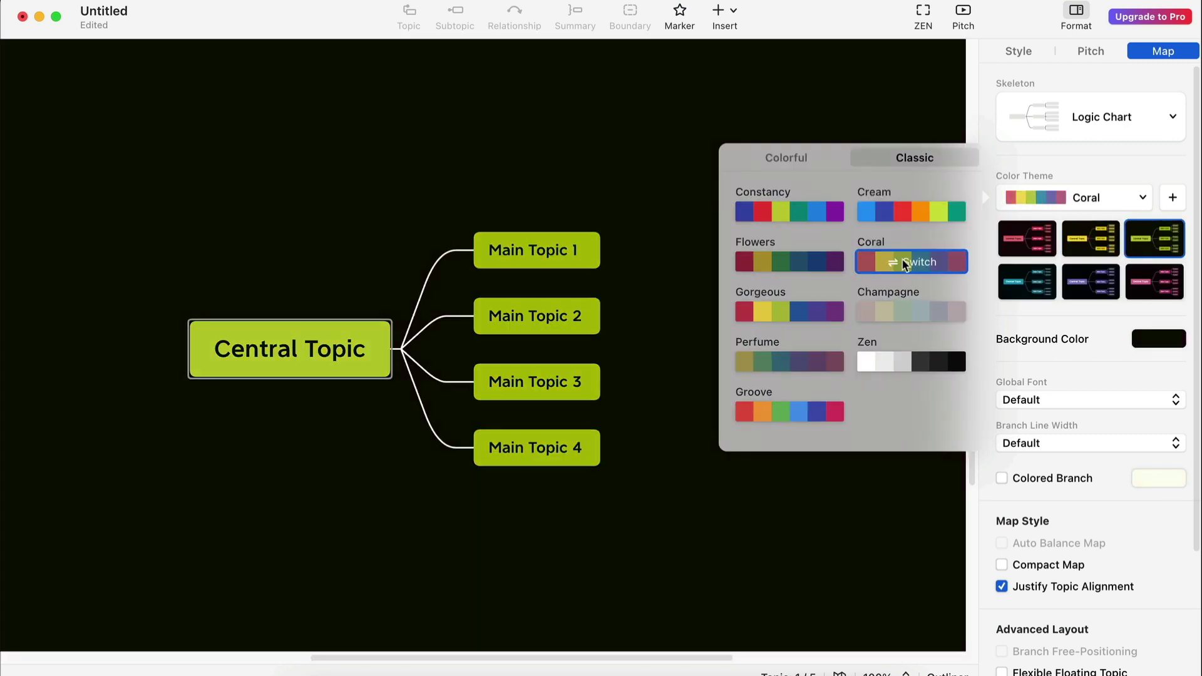
click(901, 258)
click(902, 258)
click(897, 313)
click(897, 313)
click(897, 313)
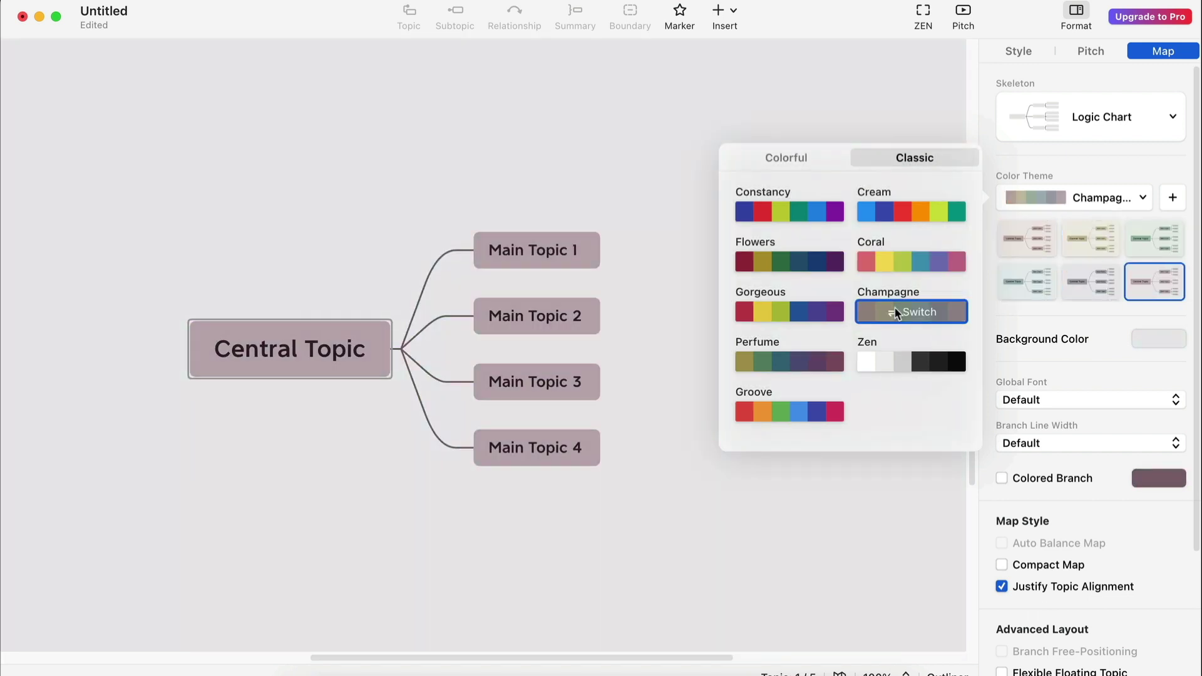
click(891, 360)
click(891, 362)
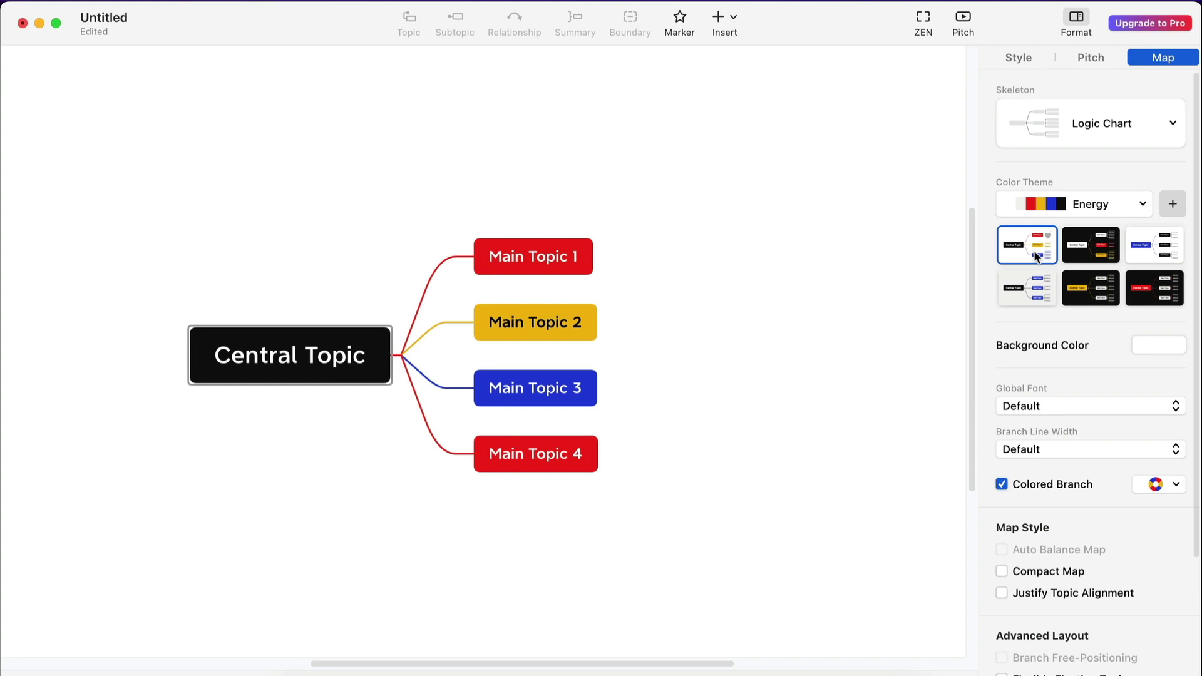
- Cancel the new colour theme and set the canvas background to white after trying black
click(1173, 204)
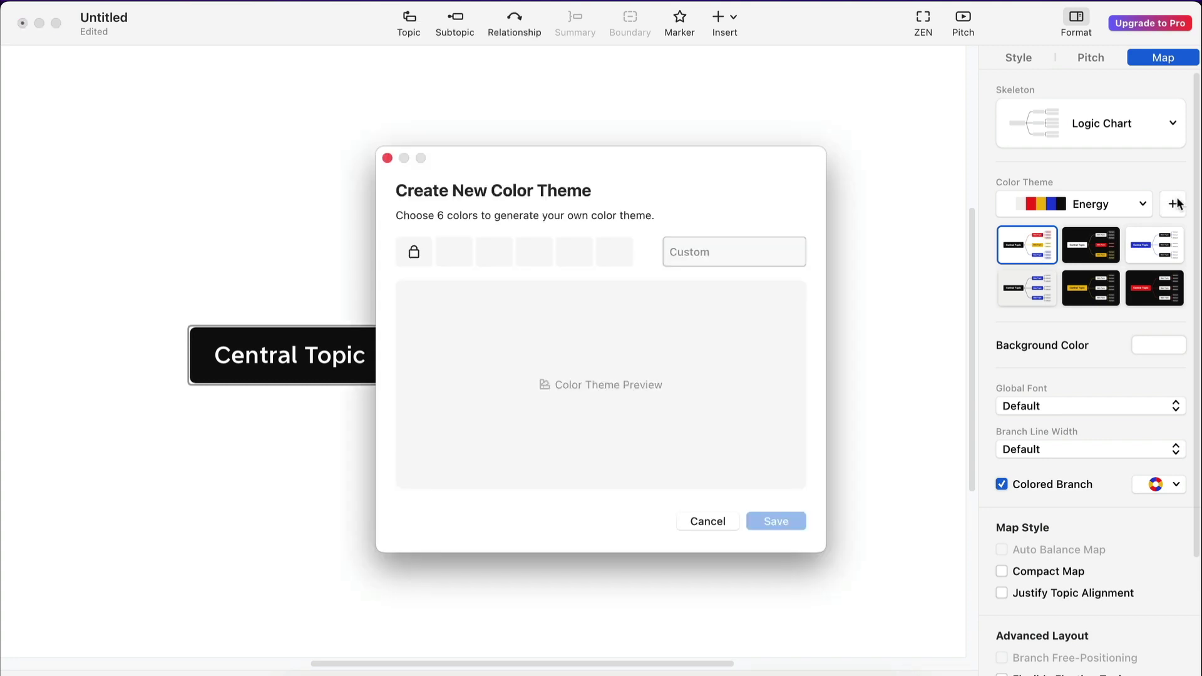
key(Escape)
click(1132, 343)
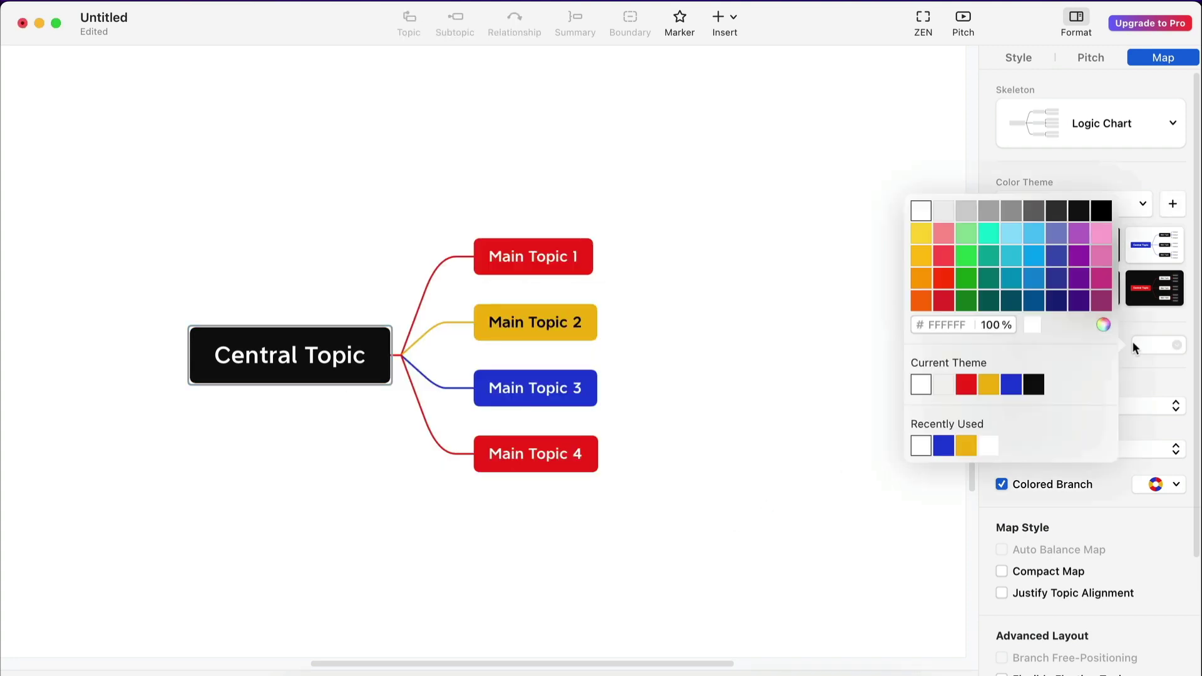
click(1030, 385)
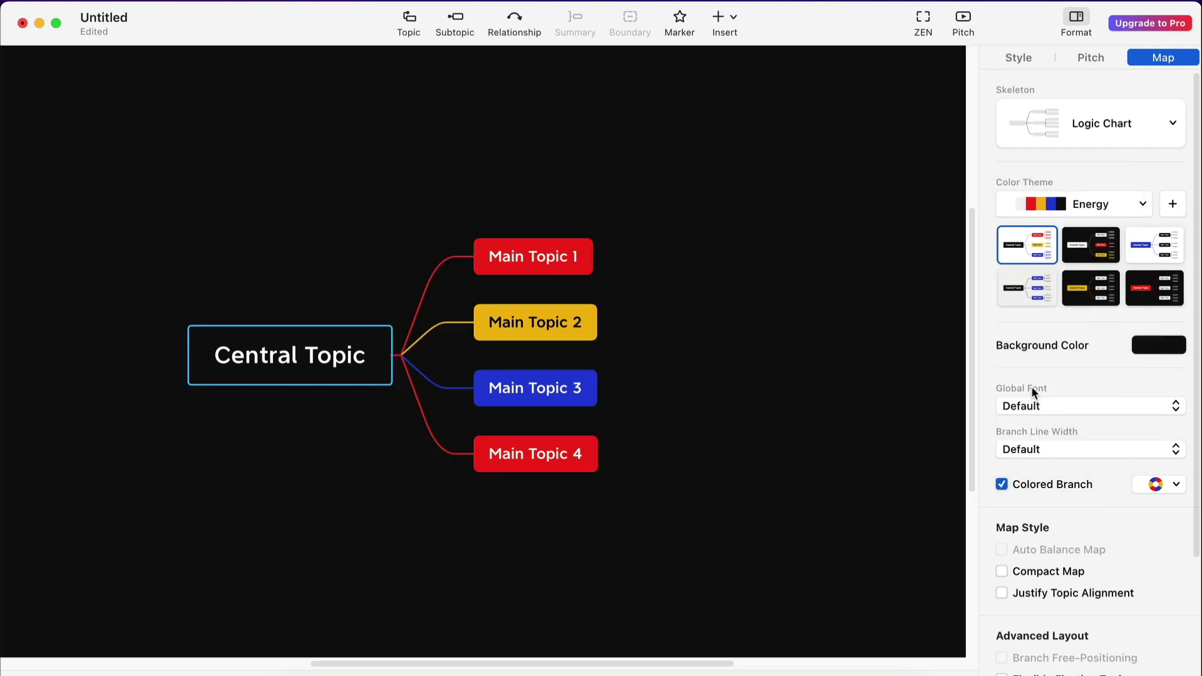
click(1164, 345)
click(925, 387)
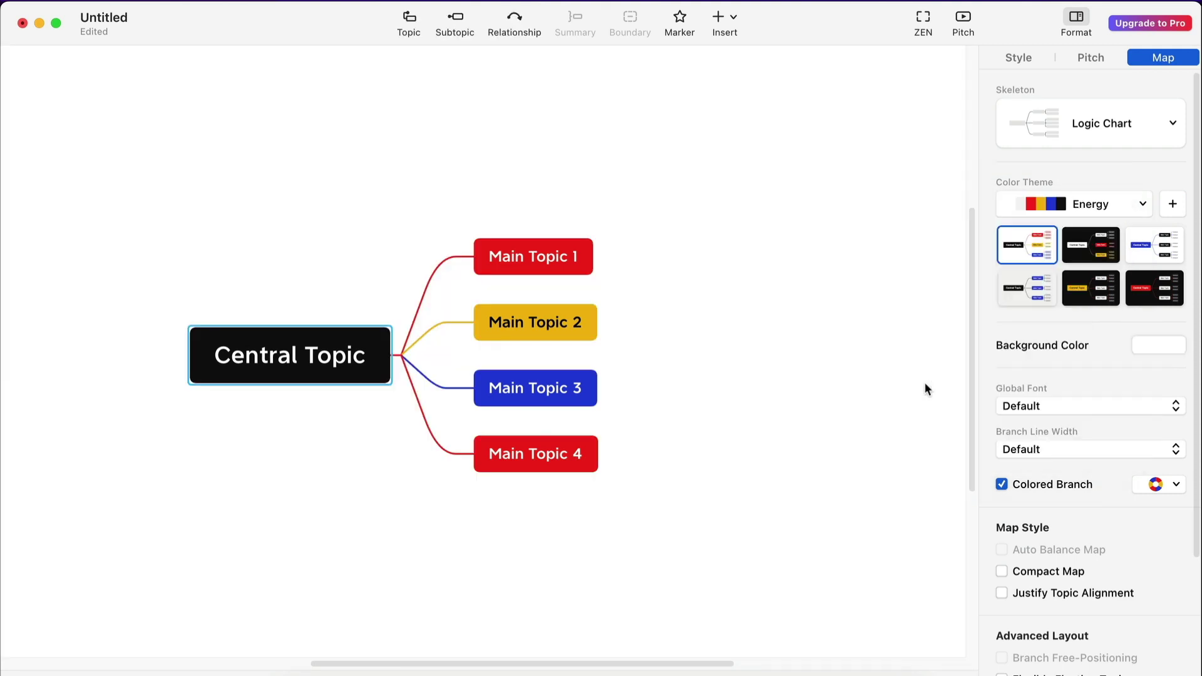
- Keep Colored Branch turned on and enable Compact Map
click(1001, 484)
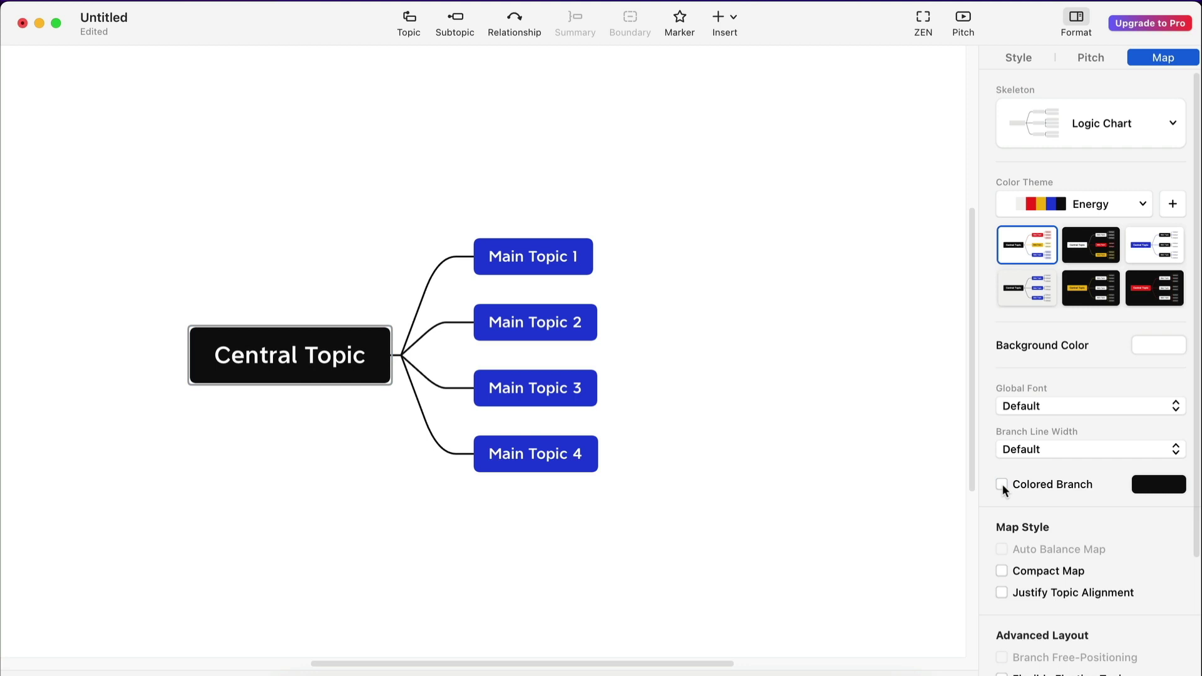
click(1002, 483)
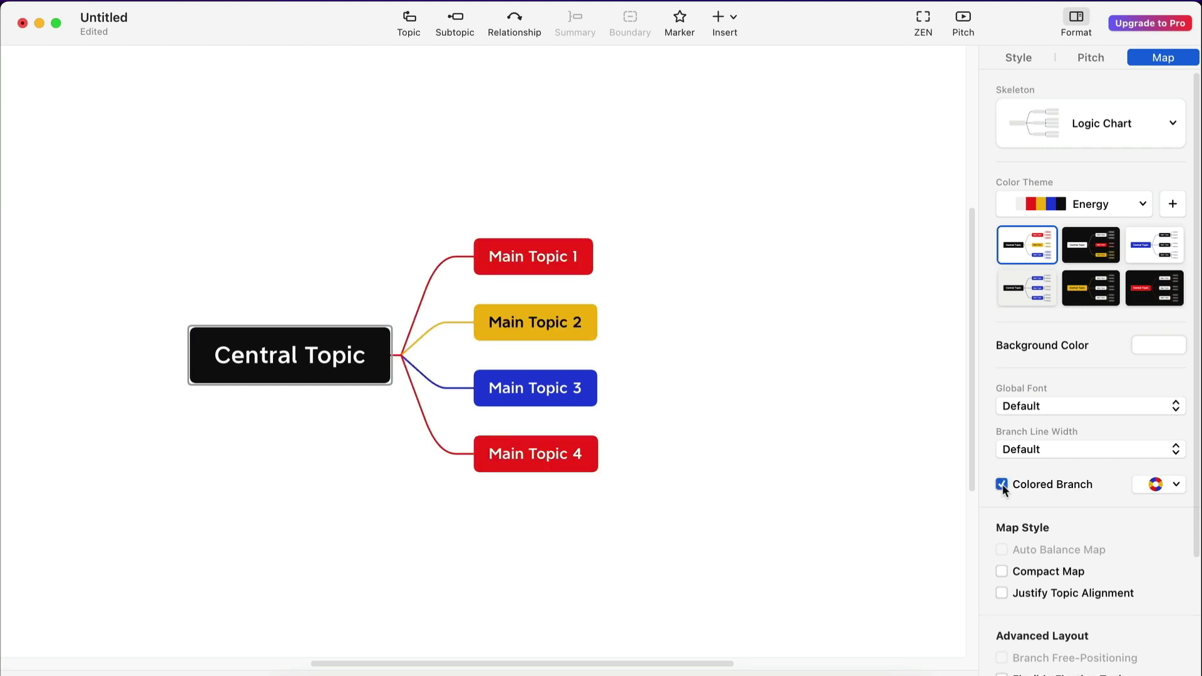
scroll(1003, 488, down, 3)
click(1002, 483)
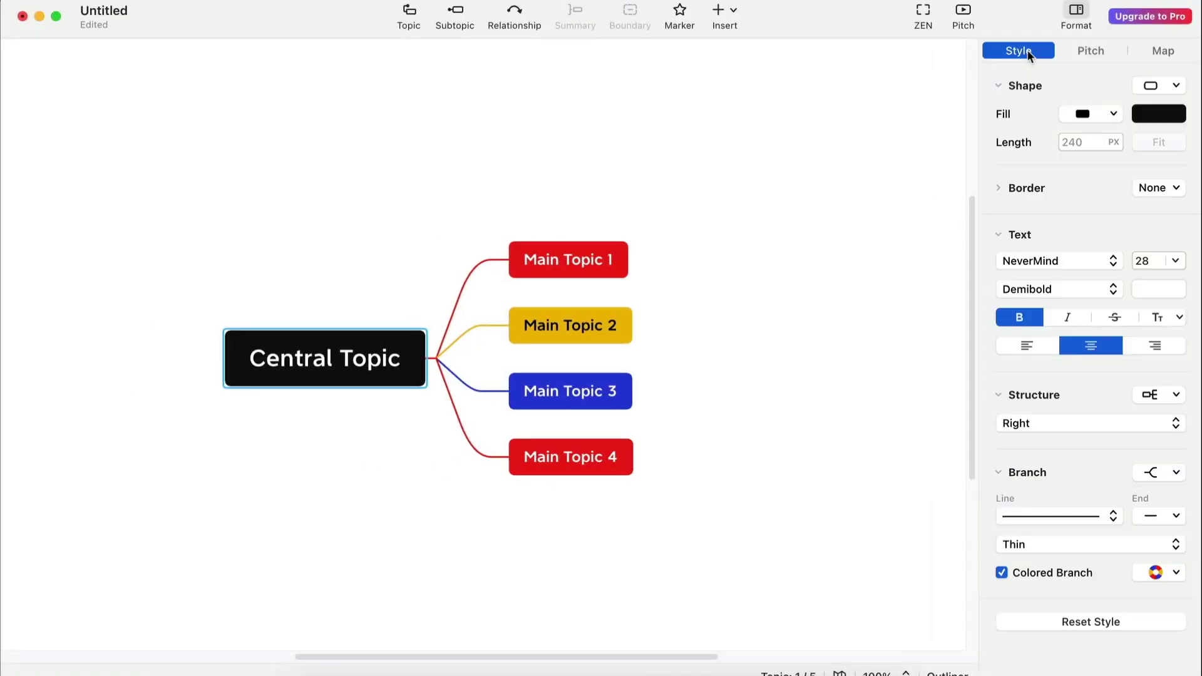
- Try Central Topic's fill and length options, and keep its structure set to Right after trying Left
click(1096, 112)
click(1093, 128)
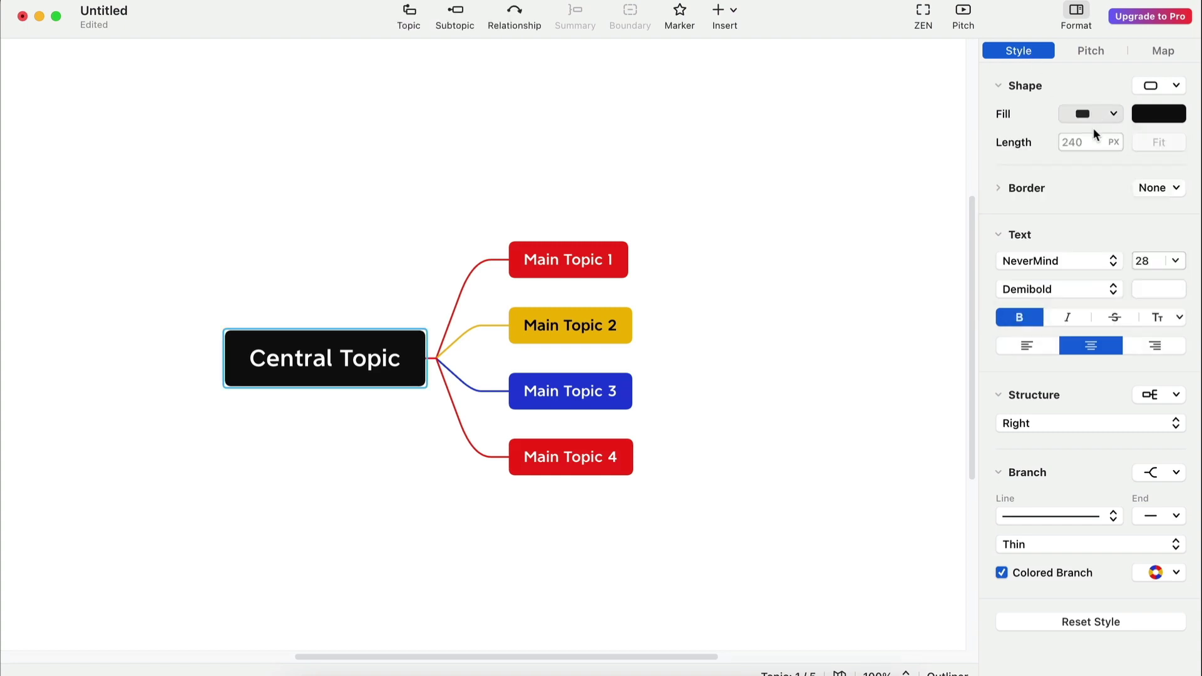
click(1094, 141)
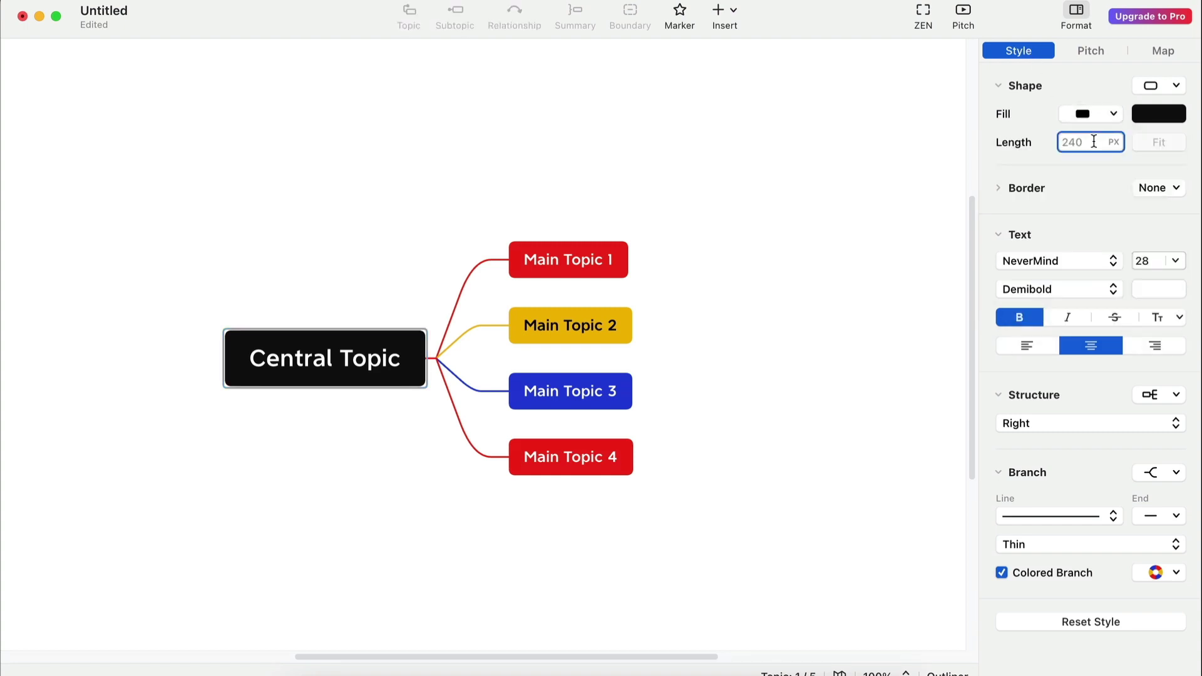
click(1087, 422)
click(1080, 447)
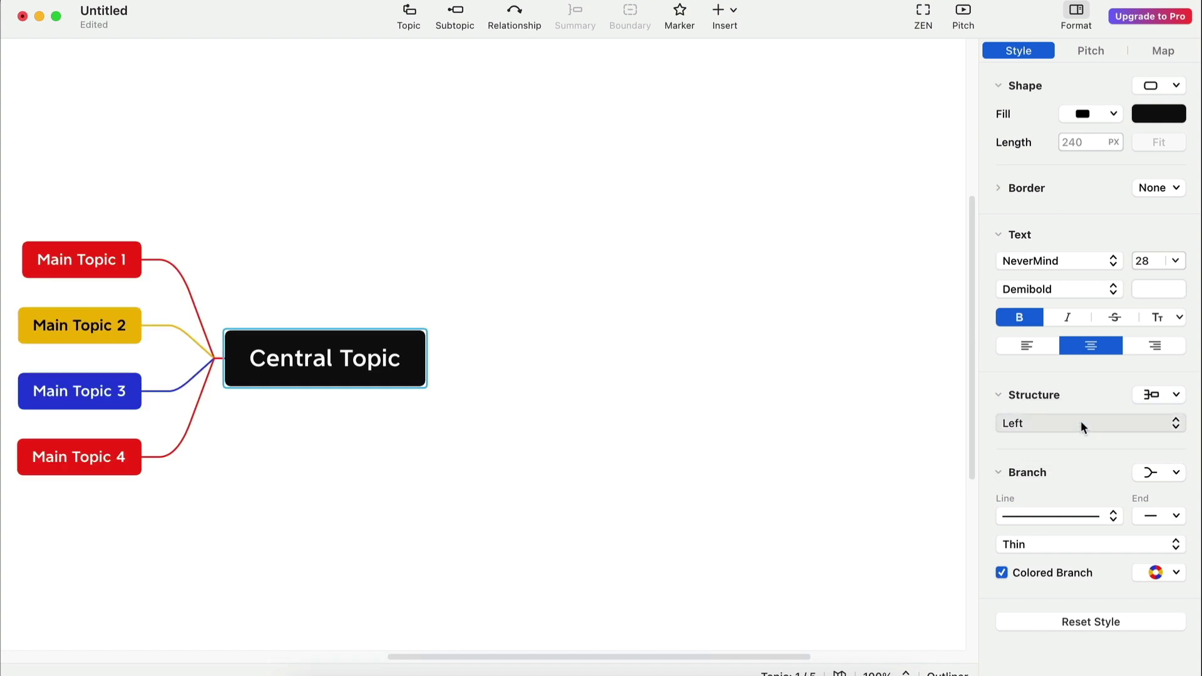
click(1080, 421)
click(1078, 402)
- Set Central Topic's branch lines to Medium thickness and close the formatting sidebar
click(1110, 517)
click(1101, 536)
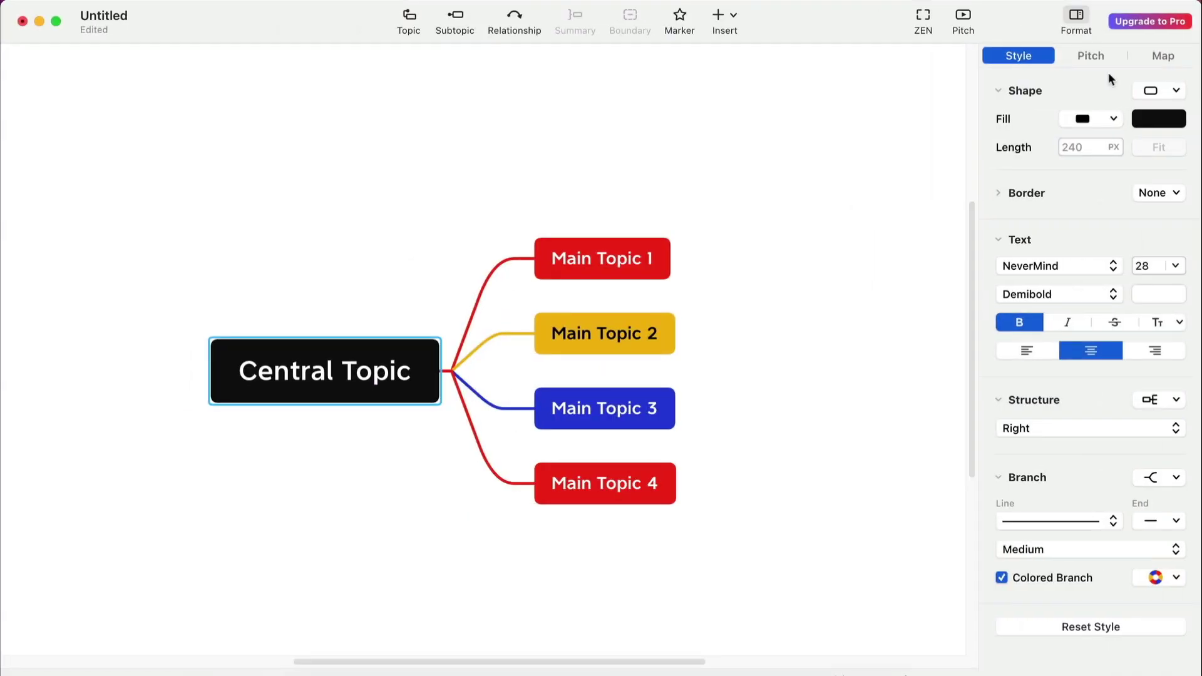
click(1076, 21)
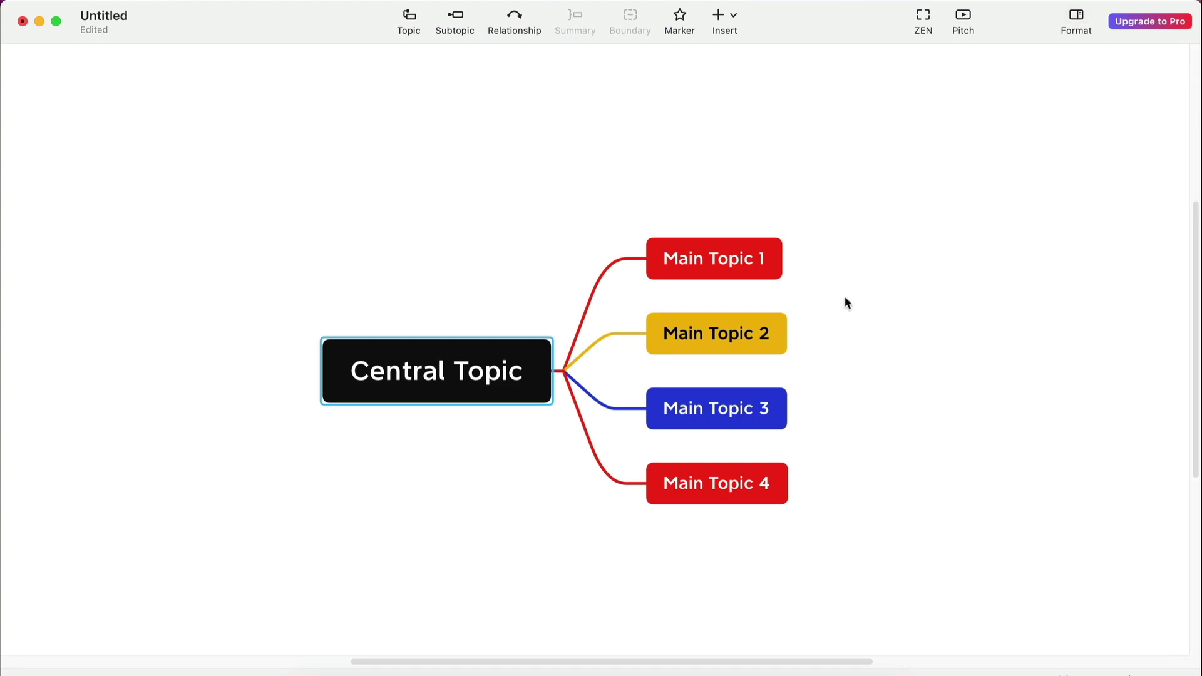
- Drag Main Topic 1 off Central Topic so it floats above Main Topics 2–4
scroll(845, 298, down, 5)
scroll(845, 299, up, 8)
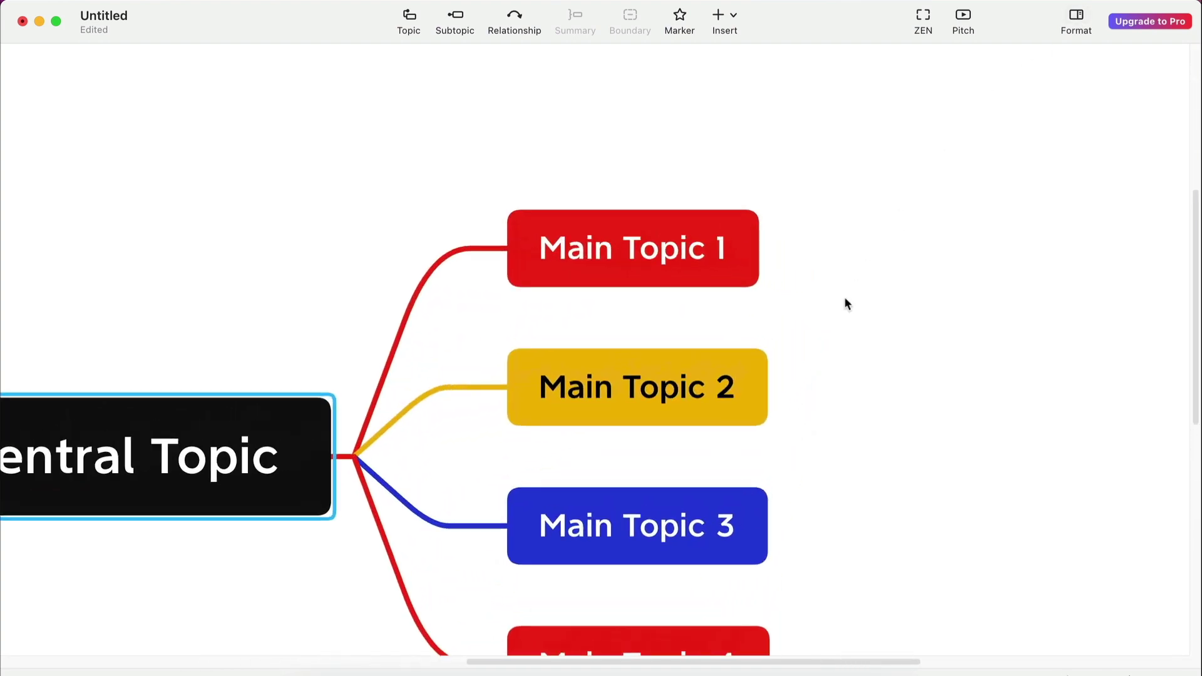
scroll(845, 304, up, 3)
scroll(844, 304, down, 4)
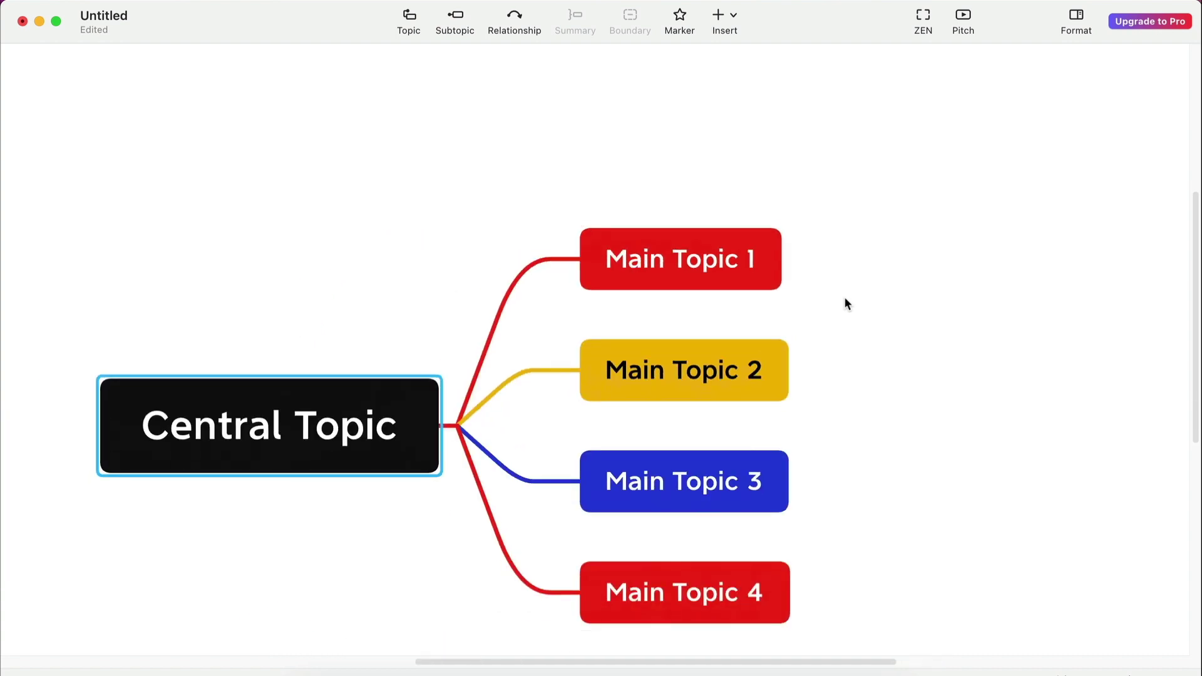
scroll(844, 304, left, 3)
scroll(844, 304, right, 10)
scroll(845, 305, down, 1)
scroll(844, 304, left, 9)
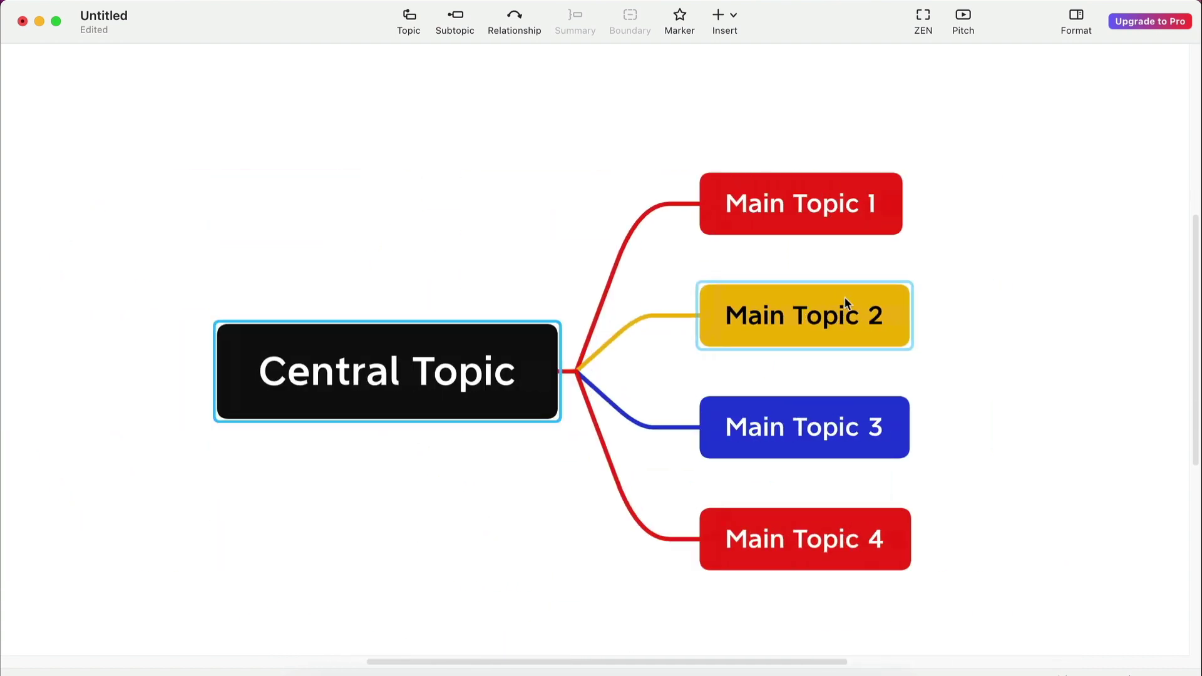
scroll(843, 295, right, 4)
mouse_move(294, 355)
mouse_down()
mouse_move(408, 358)
mouse_move(283, 359)
mouse_up()
drag(737, 220, 848, 224)
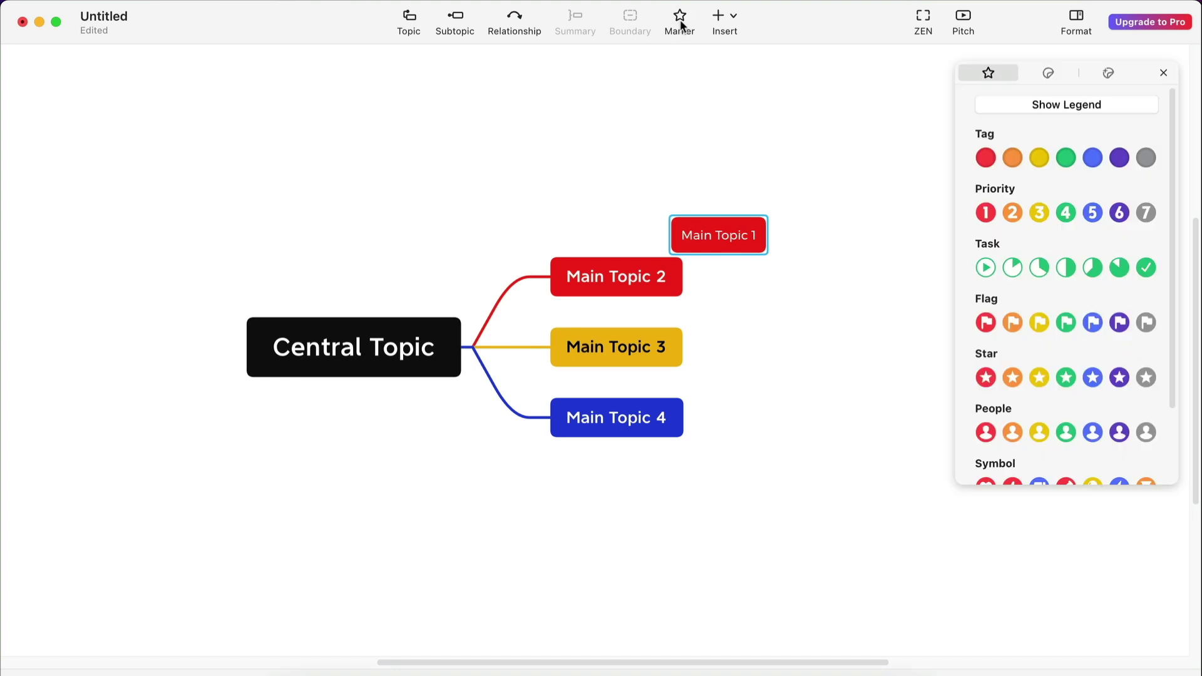
- Give Main Topic 1 a music note marker, after trying phone and pencil markers
scroll(1065, 322, down, 2)
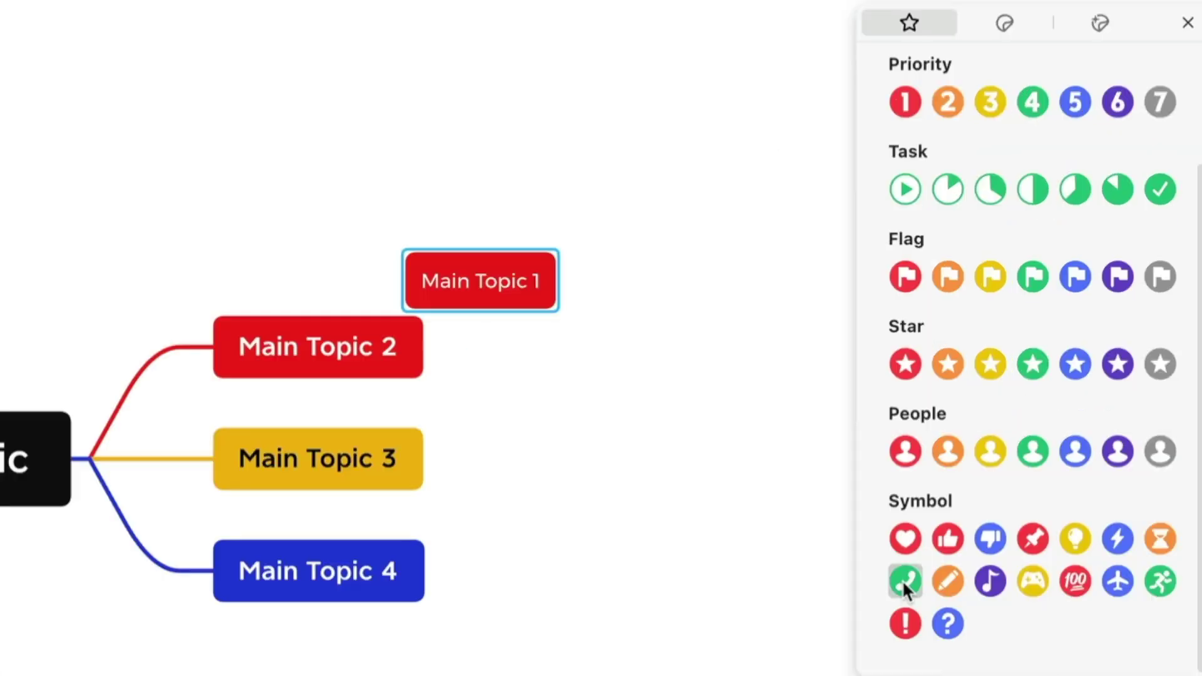
click(984, 424)
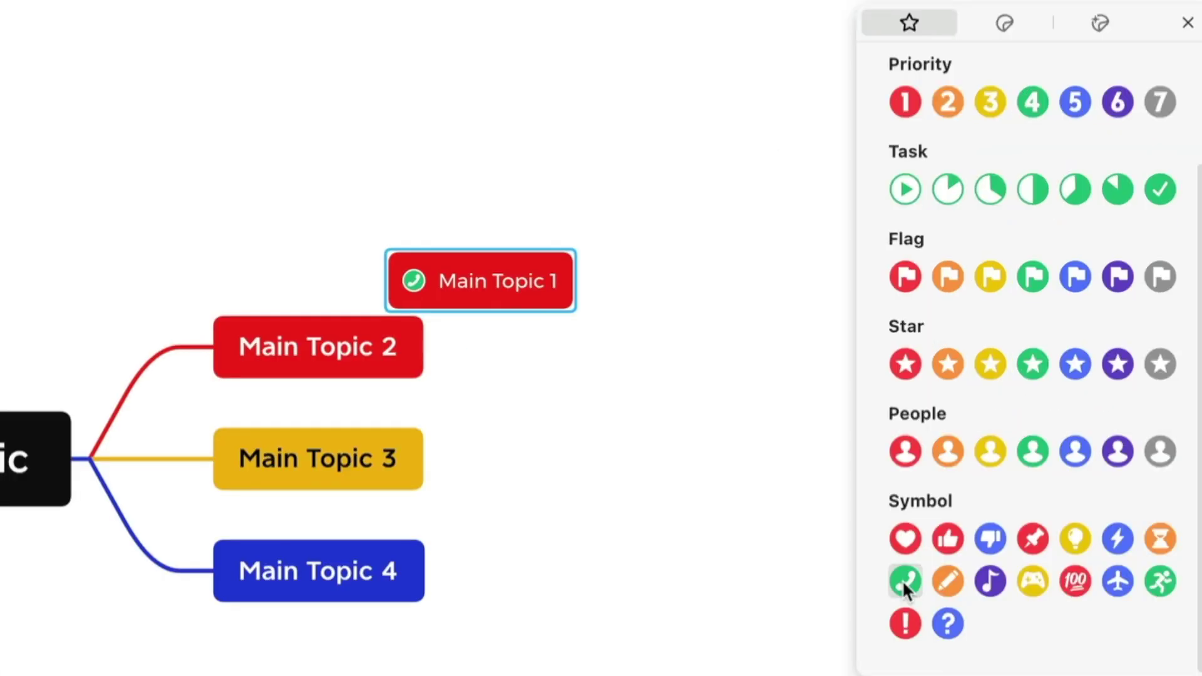
click(945, 583)
click(987, 585)
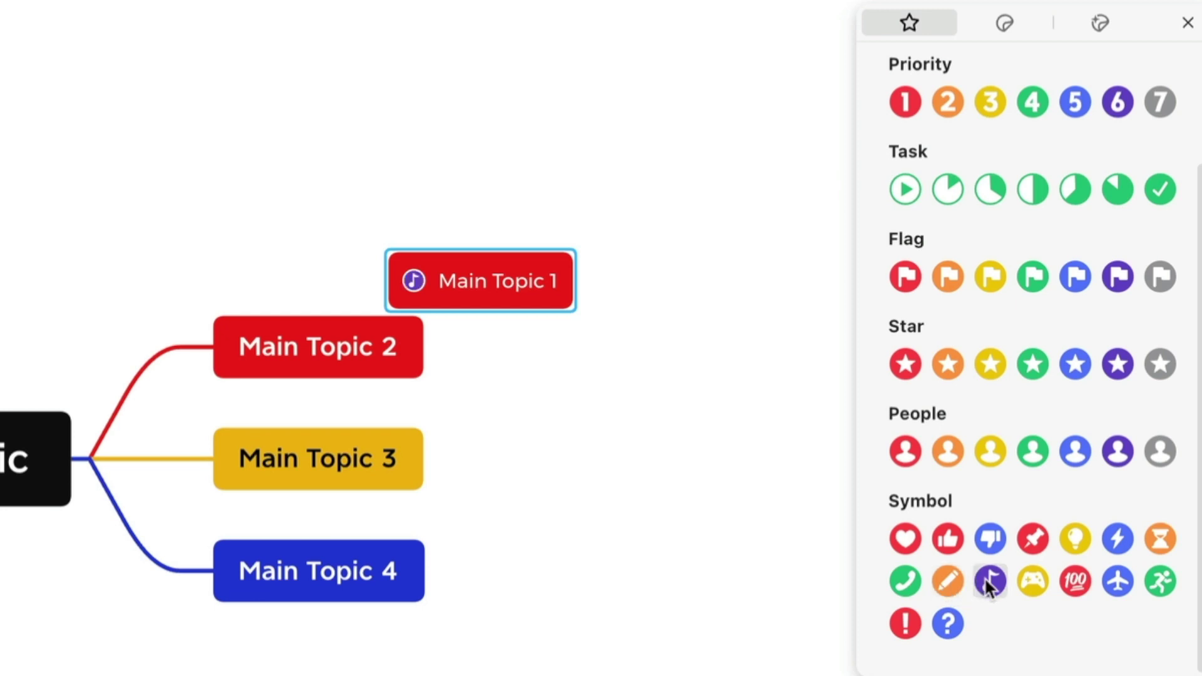
- Add a star marker to Main Topic 1, recolour it, then remove it
scroll(988, 585, up, 3)
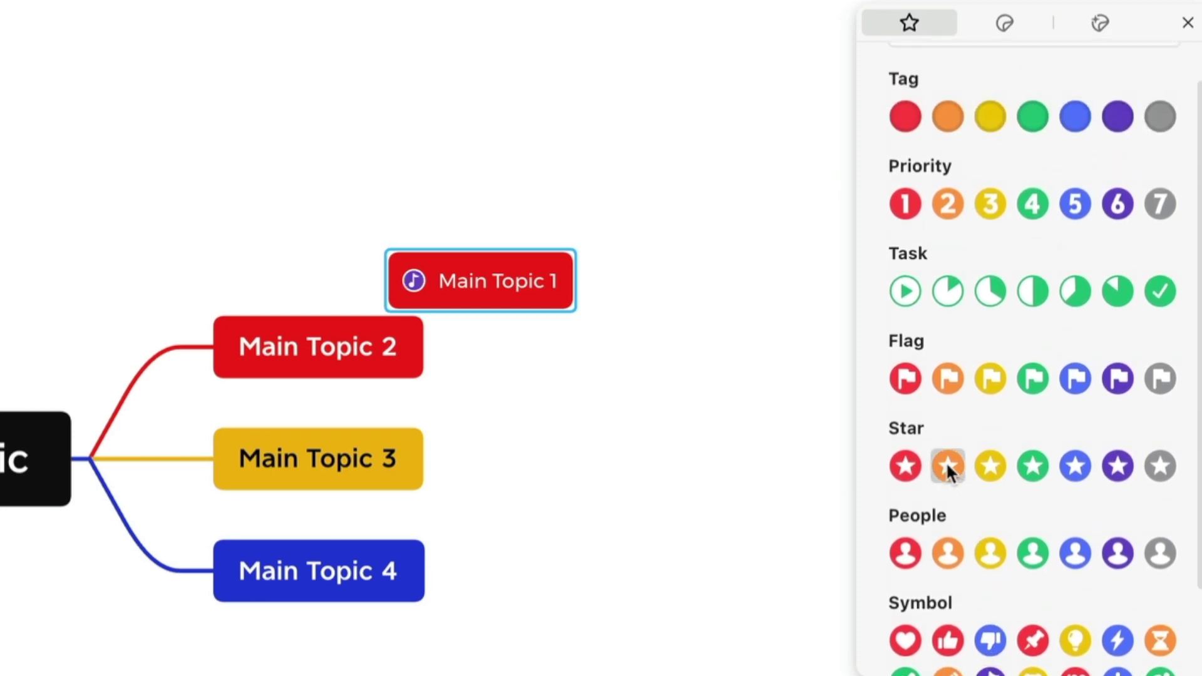
click(947, 466)
click(983, 471)
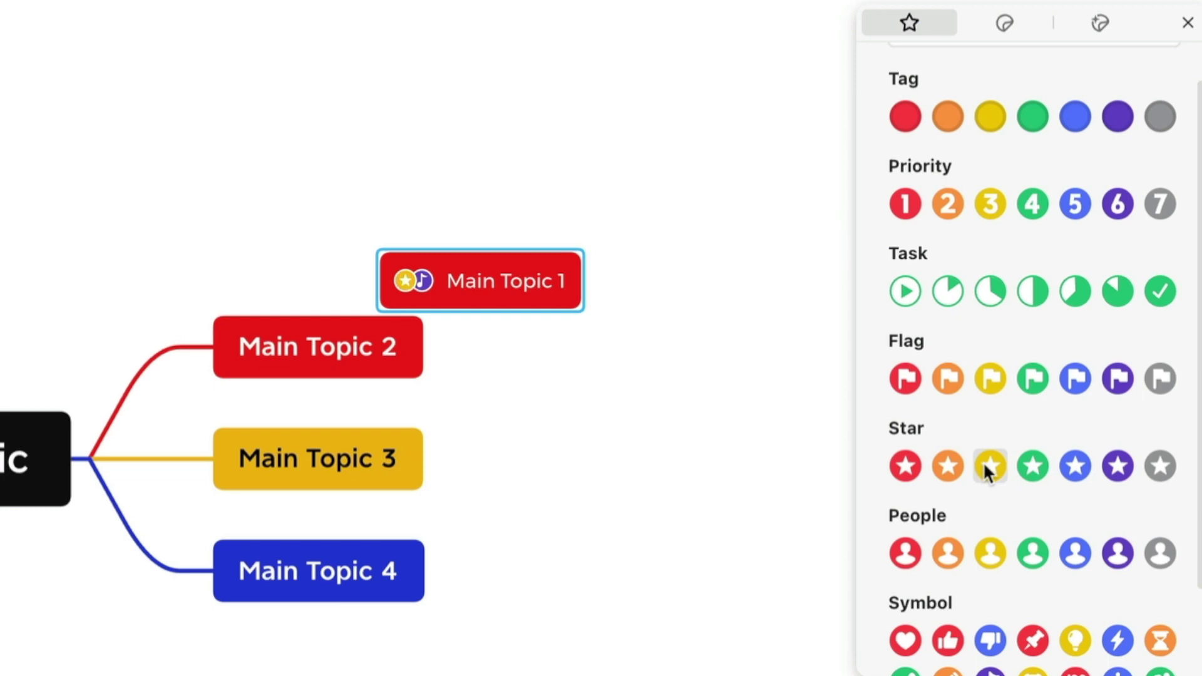
click(401, 279)
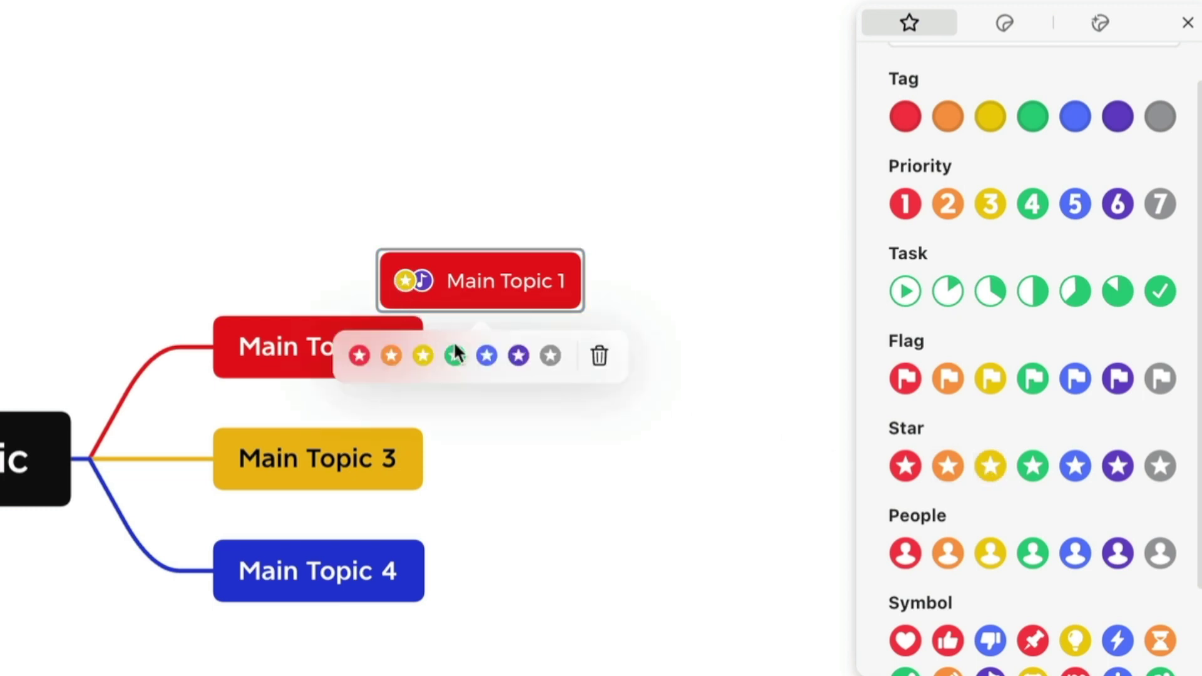
click(457, 354)
click(405, 280)
click(598, 354)
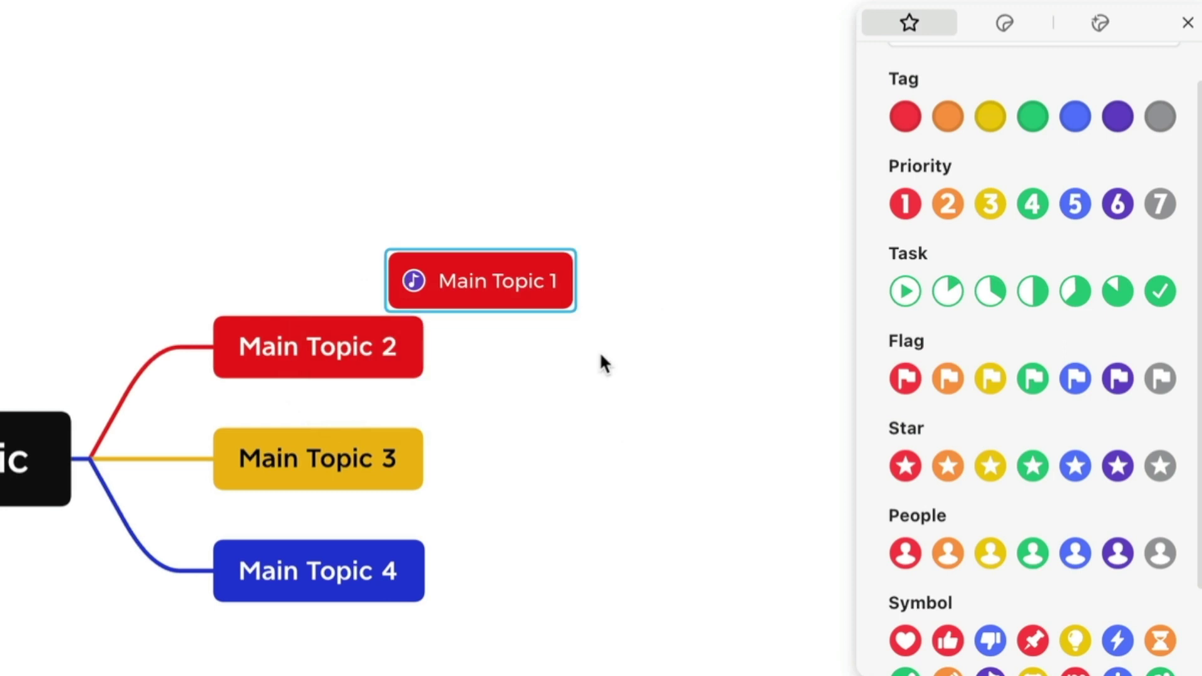
- Add the briefcase illustration to Main Topic 1, replacing a coffee cup sticker
click(1005, 23)
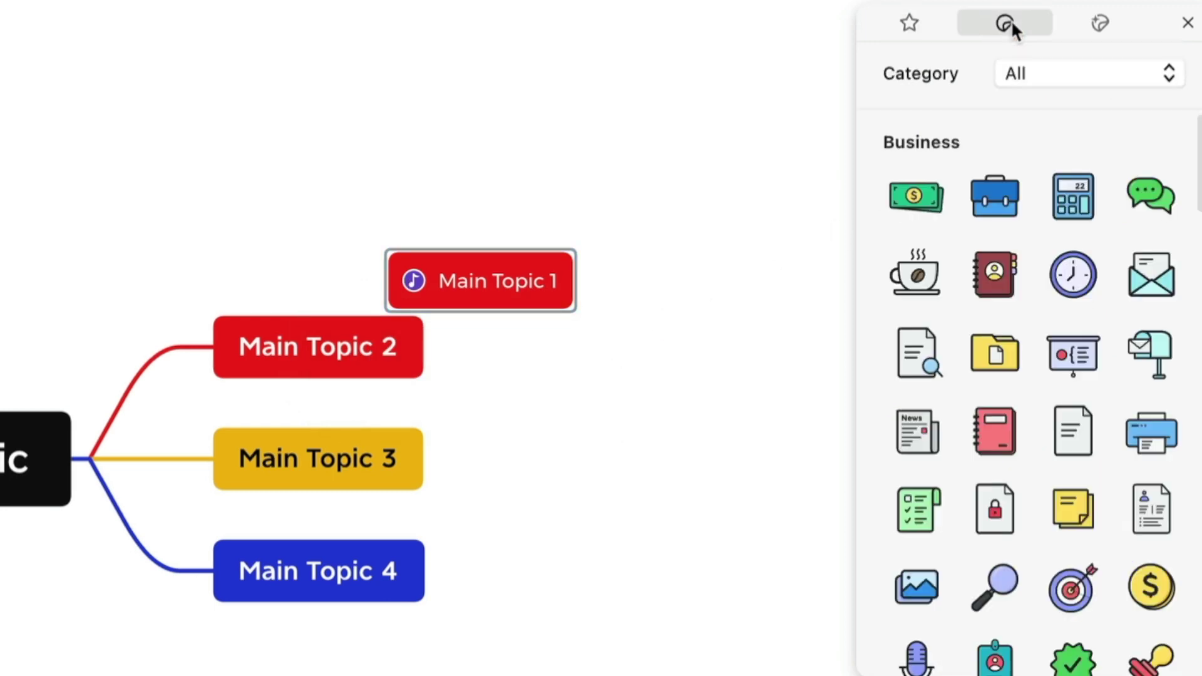
click(917, 272)
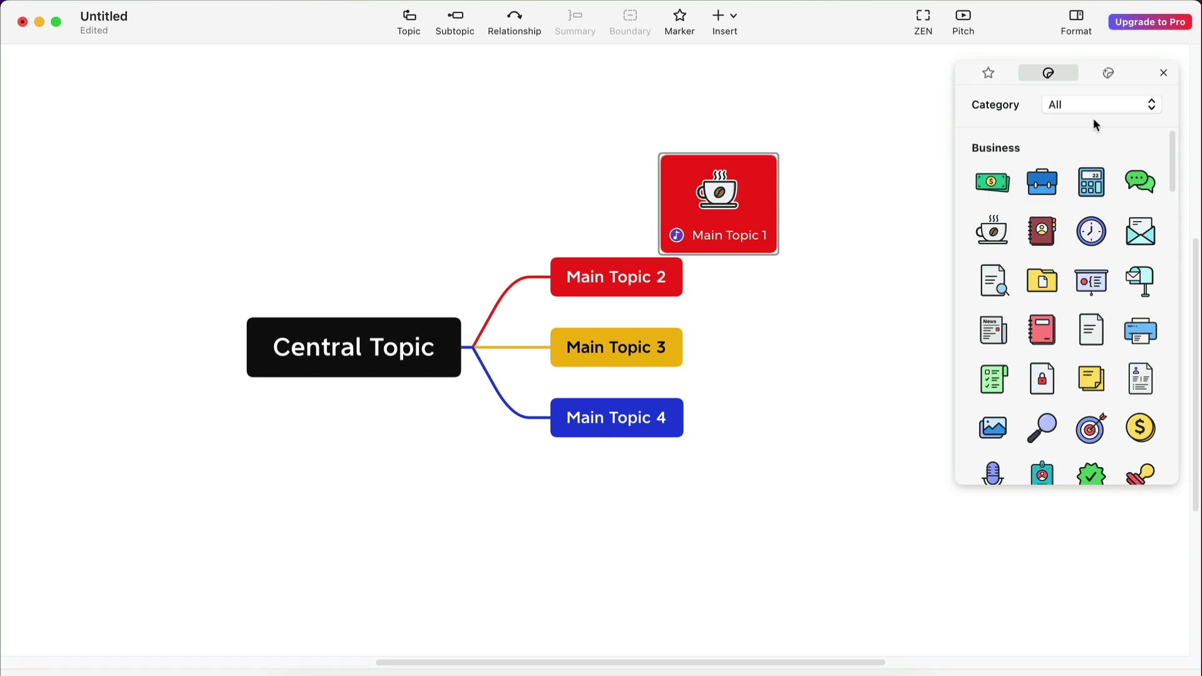
click(1100, 23)
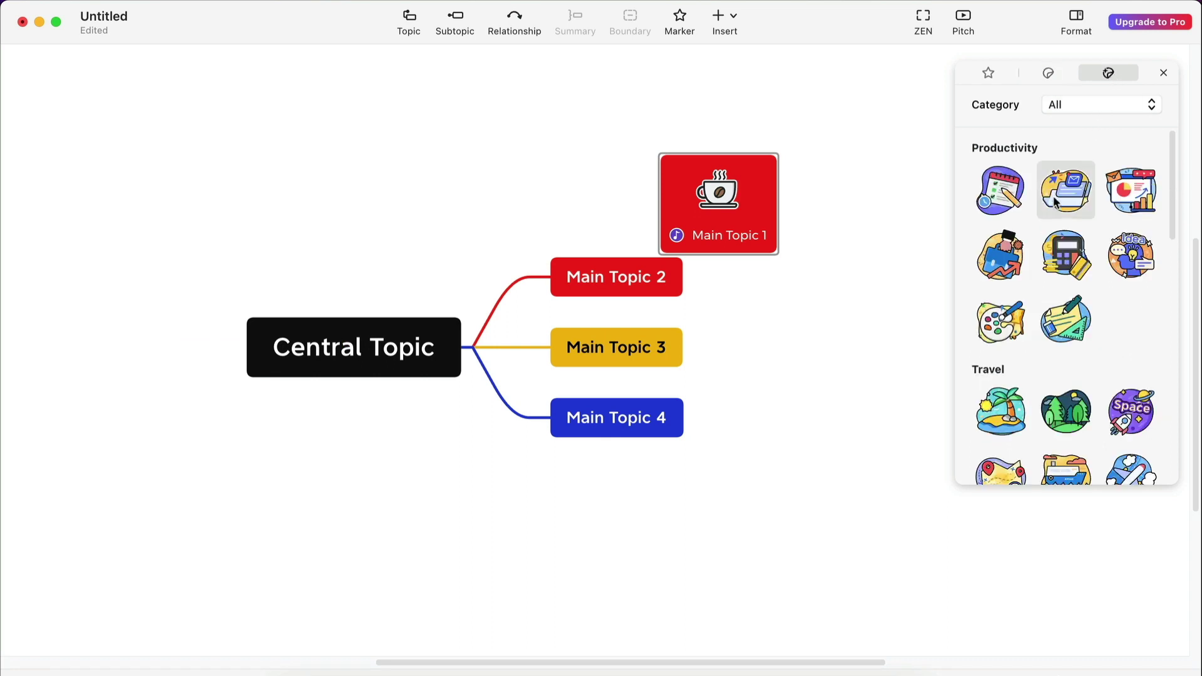
click(1014, 247)
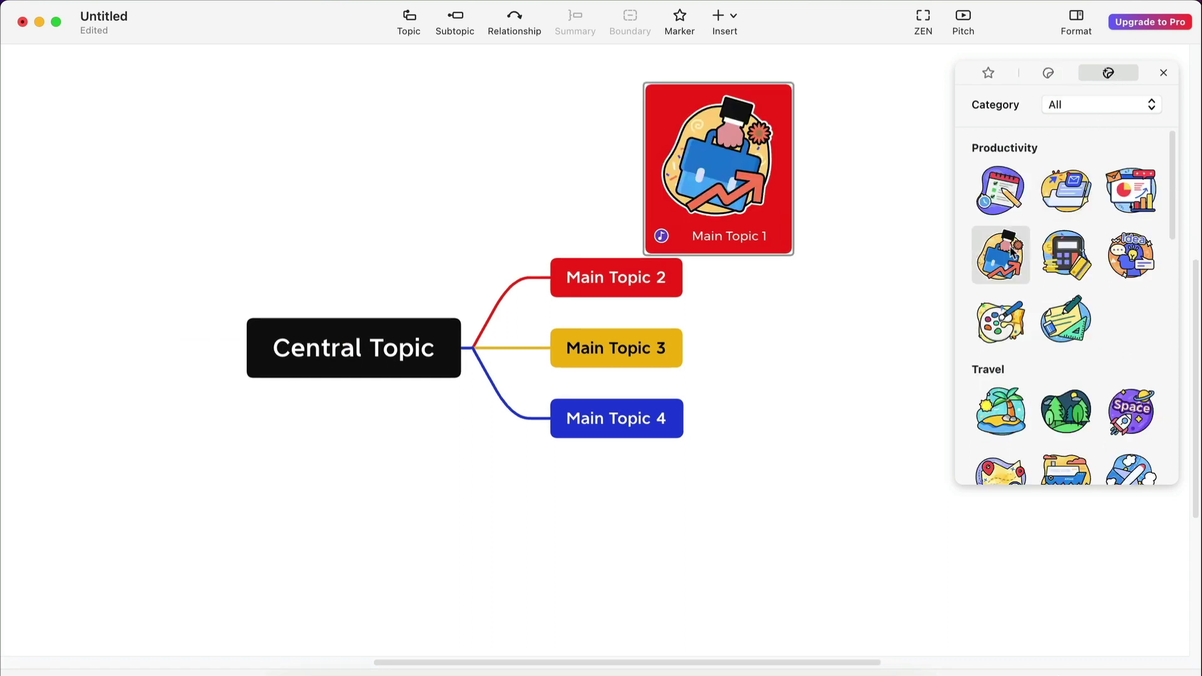
- Add extra main topics below Main Topic 3, then delete them again
click(655, 354)
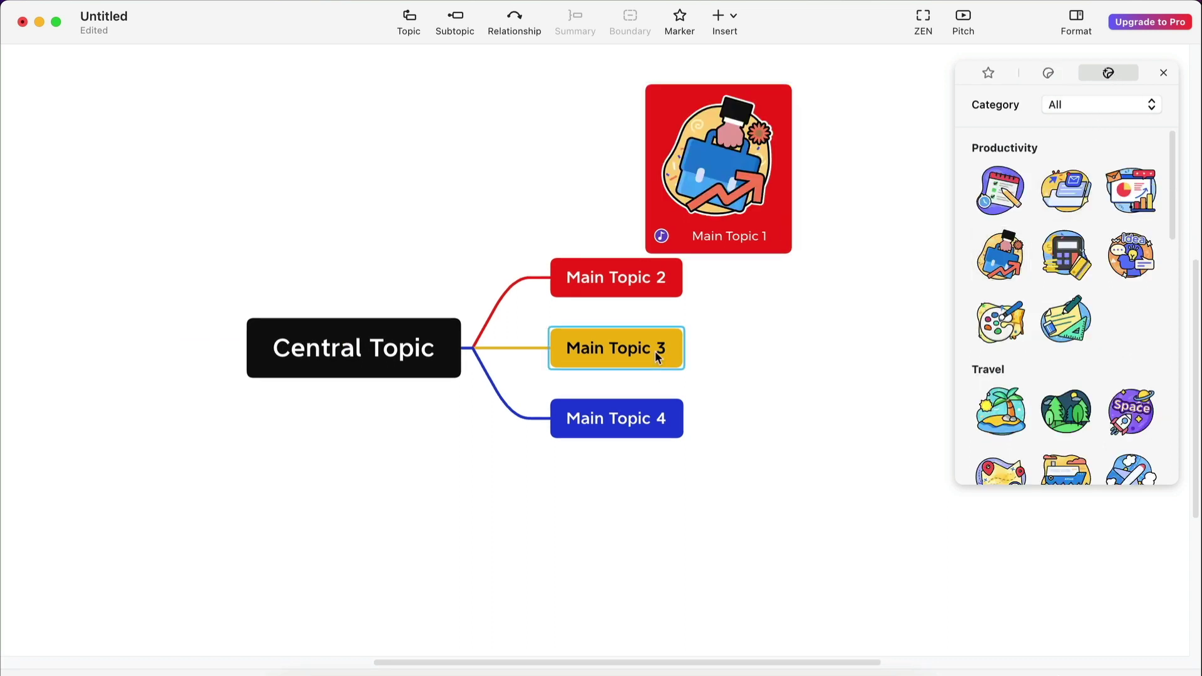
key(Return)
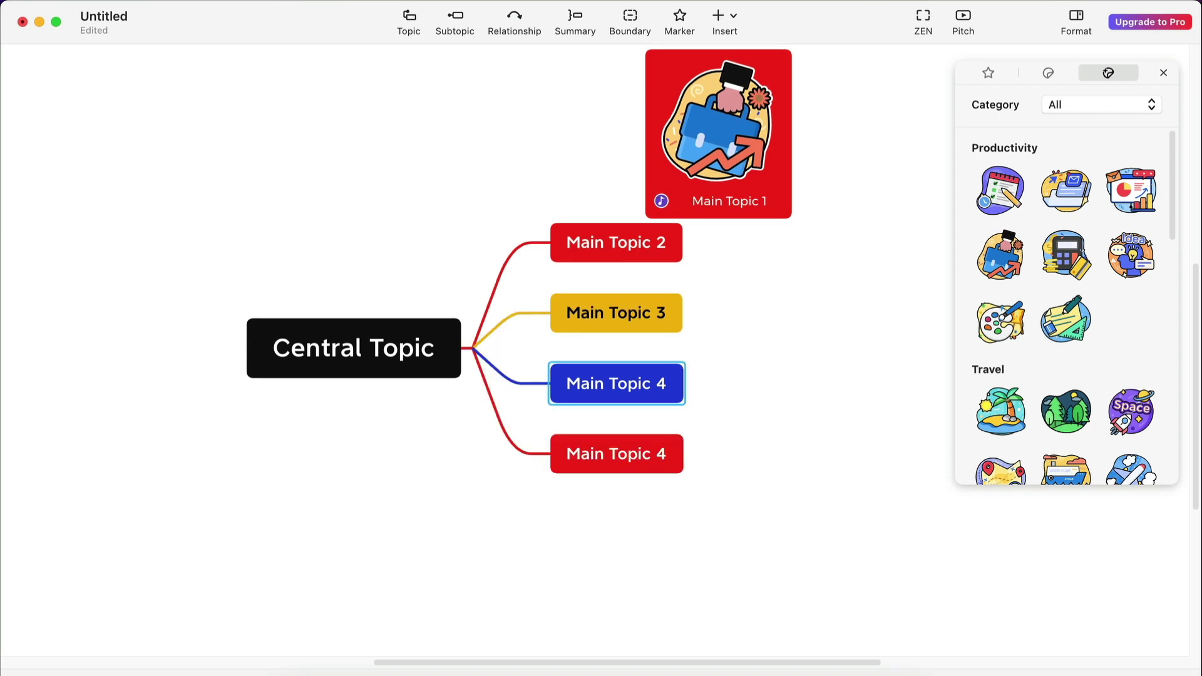
key(Return)
key(Return)
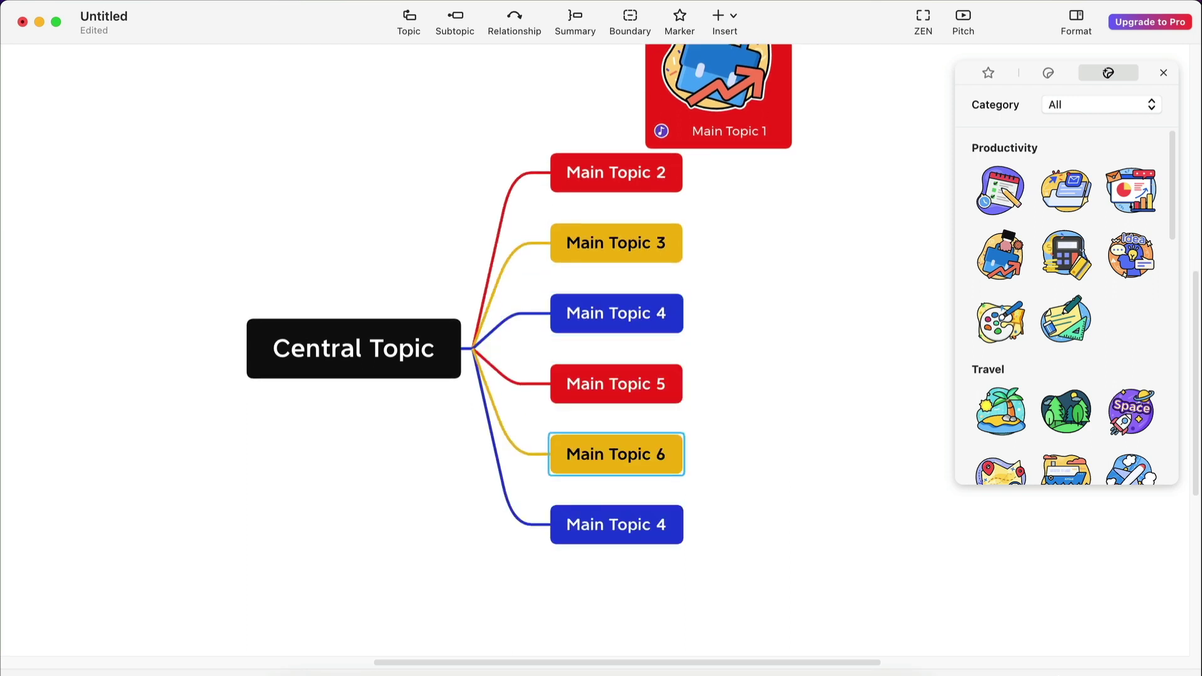
key(Delete)
key(Delete)
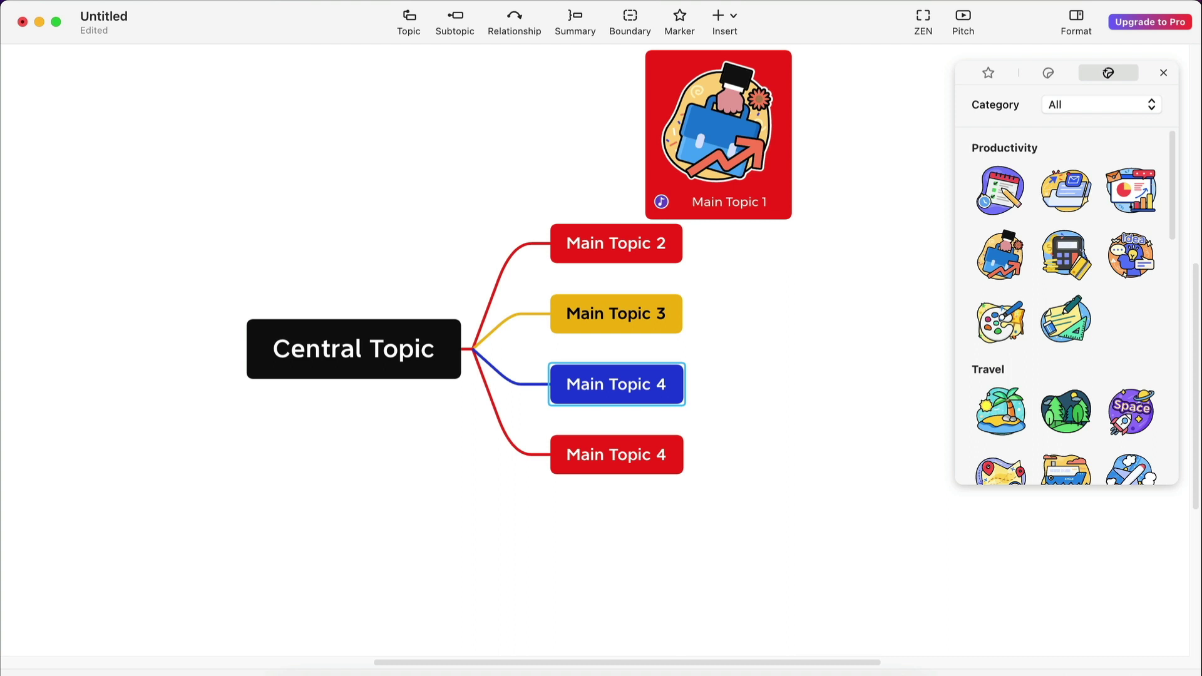
key(Delete)
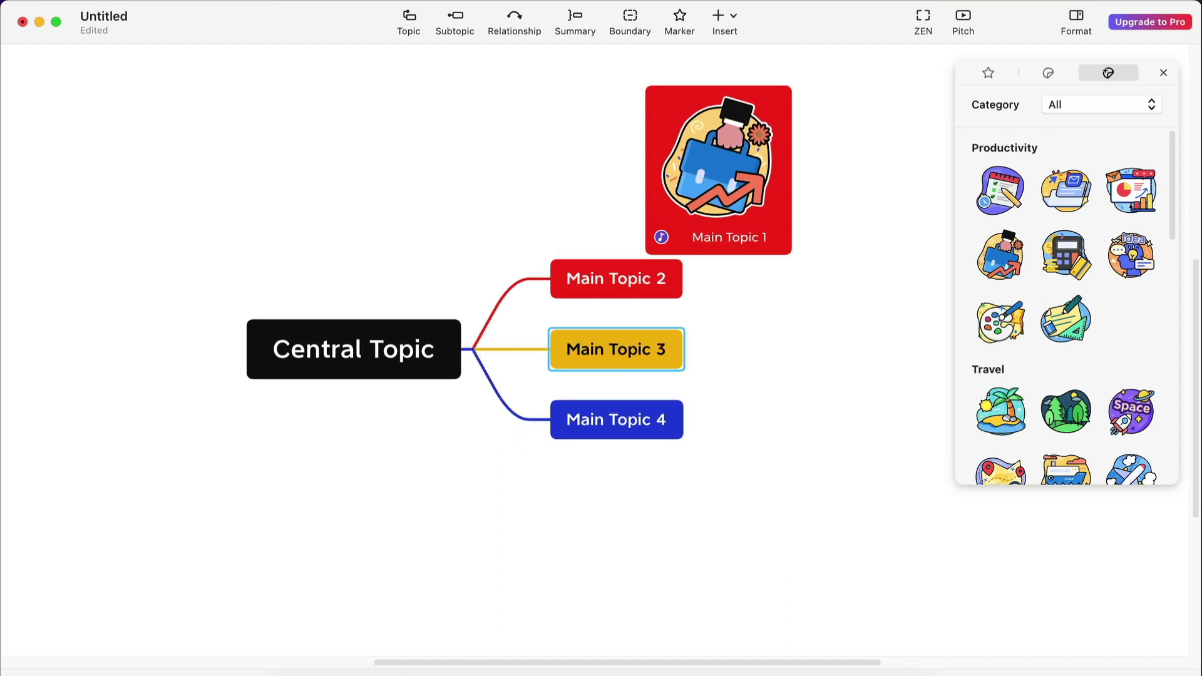
- Add three subtopics to Main Topic 3, with three children under its Subtopic 3
key(Tab)
key(Tab)
key(Tab)
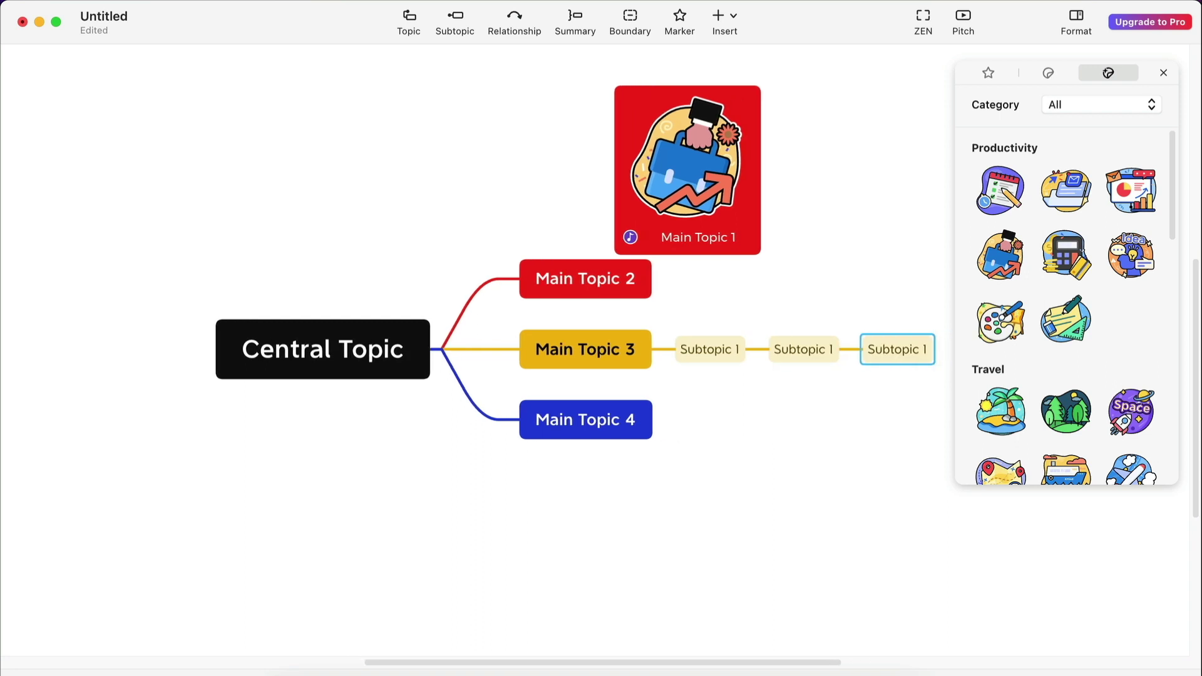
key(Delete)
key(Delete)
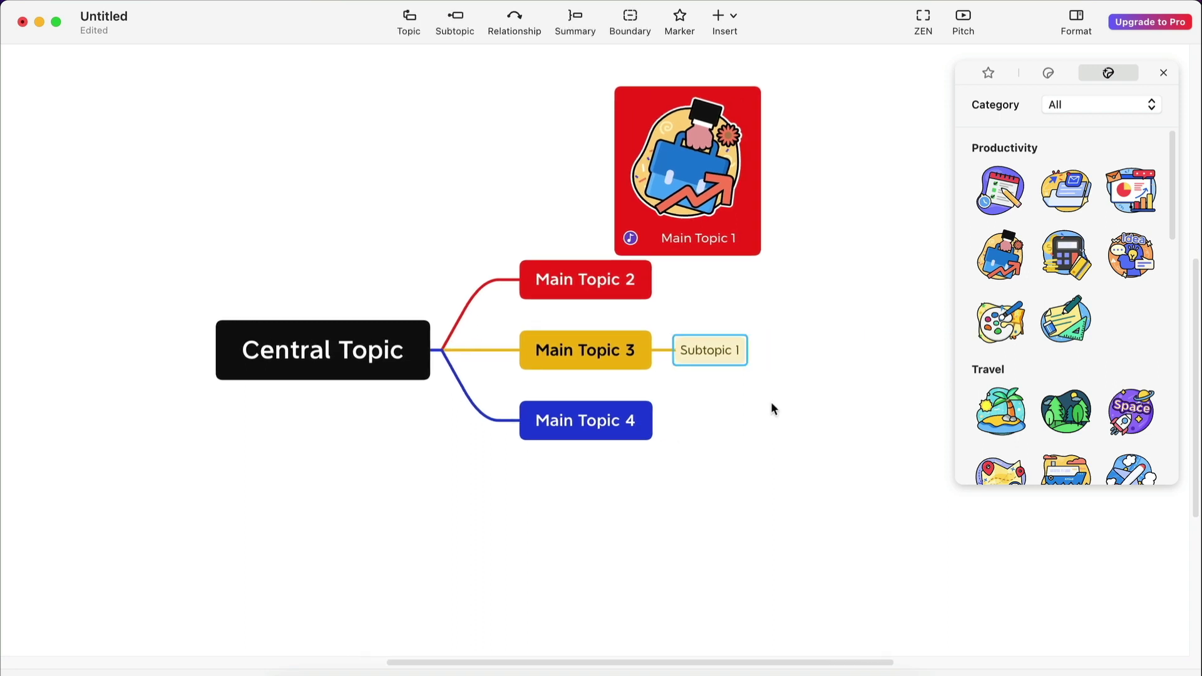
key(Return)
key(Return)
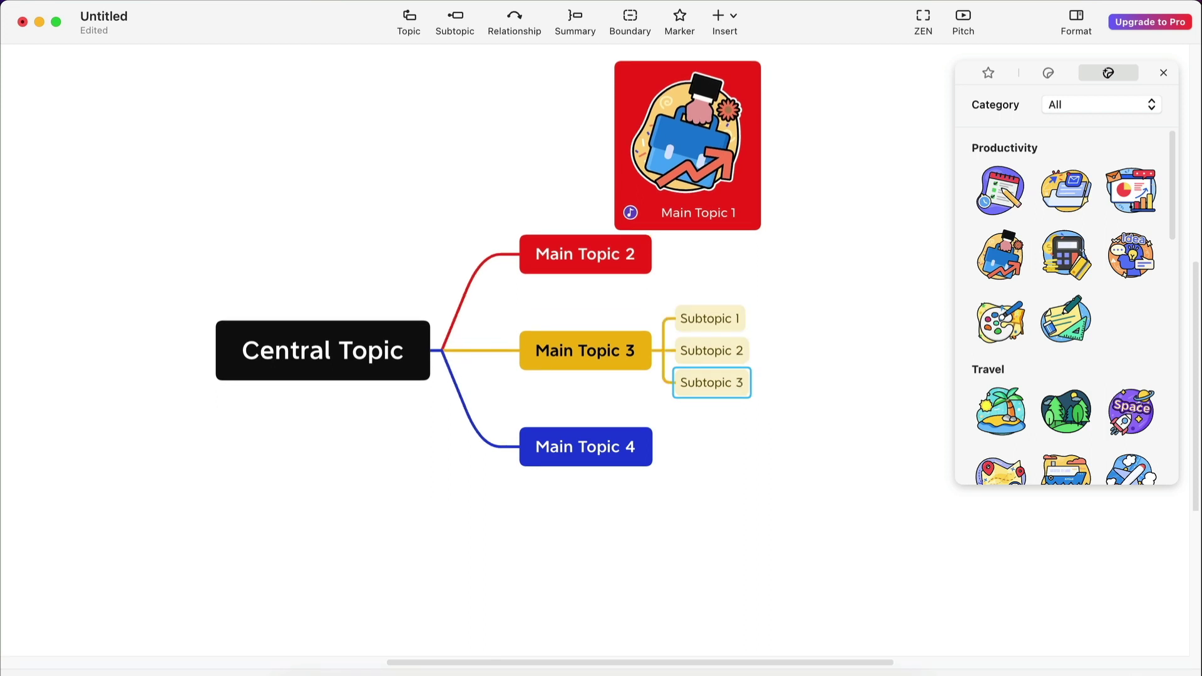
key(Tab)
key(Return)
key(Return)
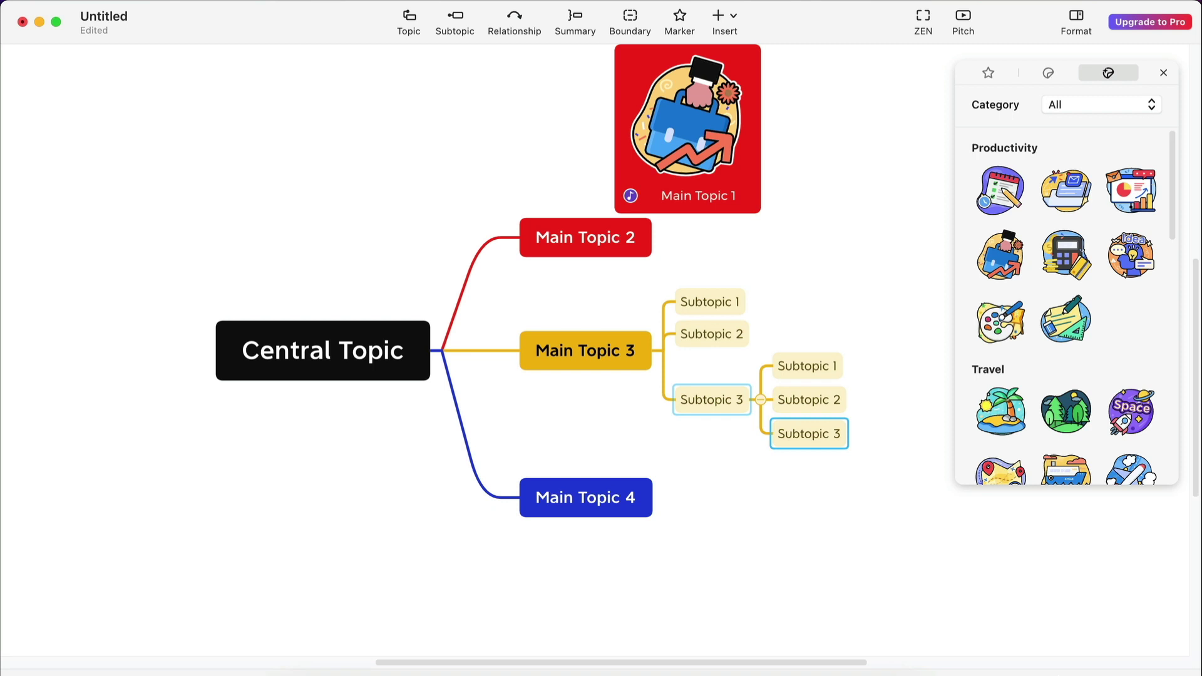
- Draw a curved relationship from Main Topic 4 to the nested Subtopic 3, labelled 'Related'
click(639, 496)
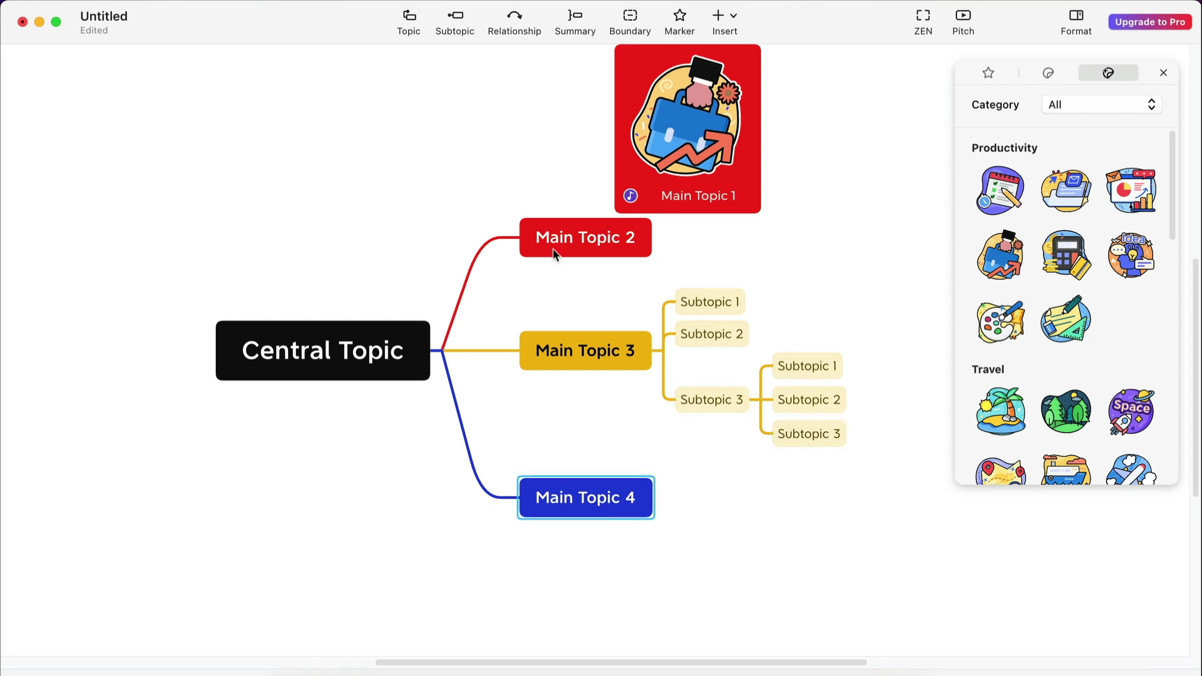
click(515, 19)
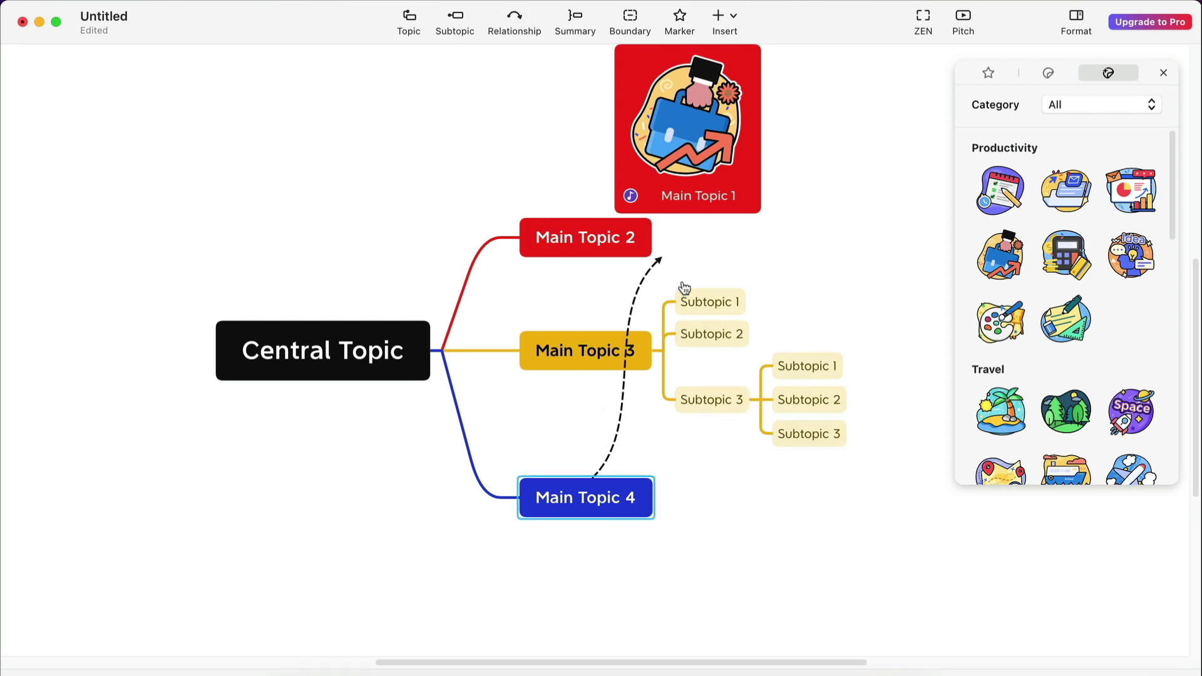
click(818, 441)
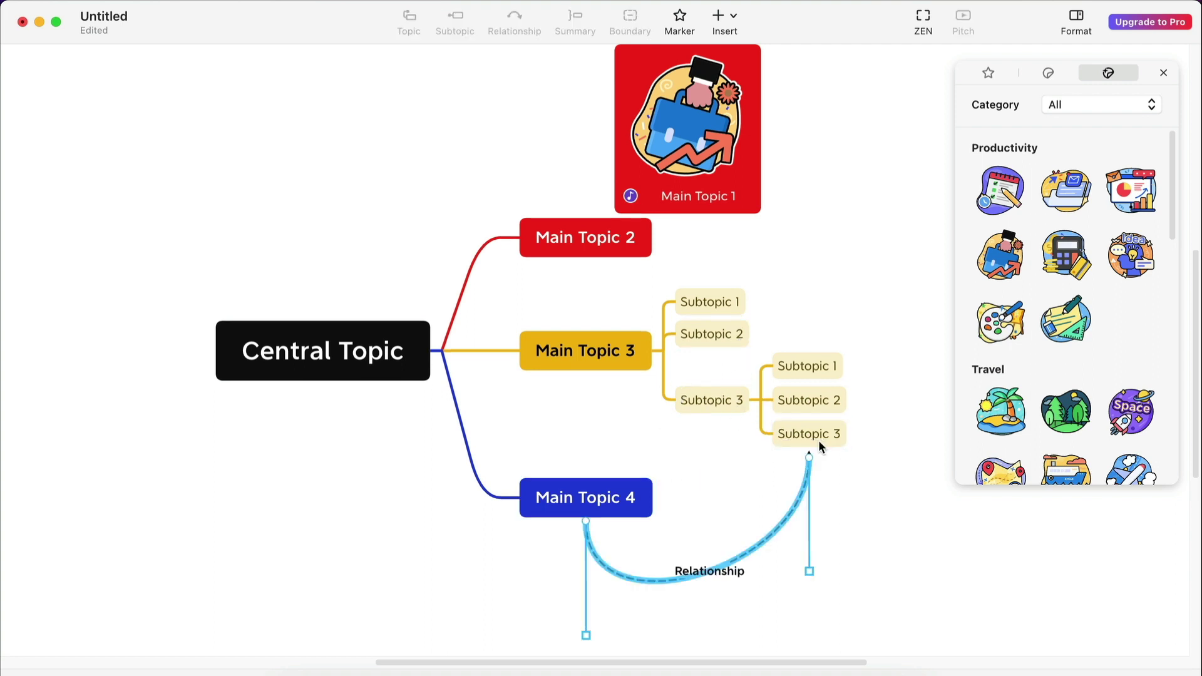
drag(811, 576, 888, 531)
drag(586, 635, 703, 616)
double_click(742, 539)
text(Related)
click(787, 582)
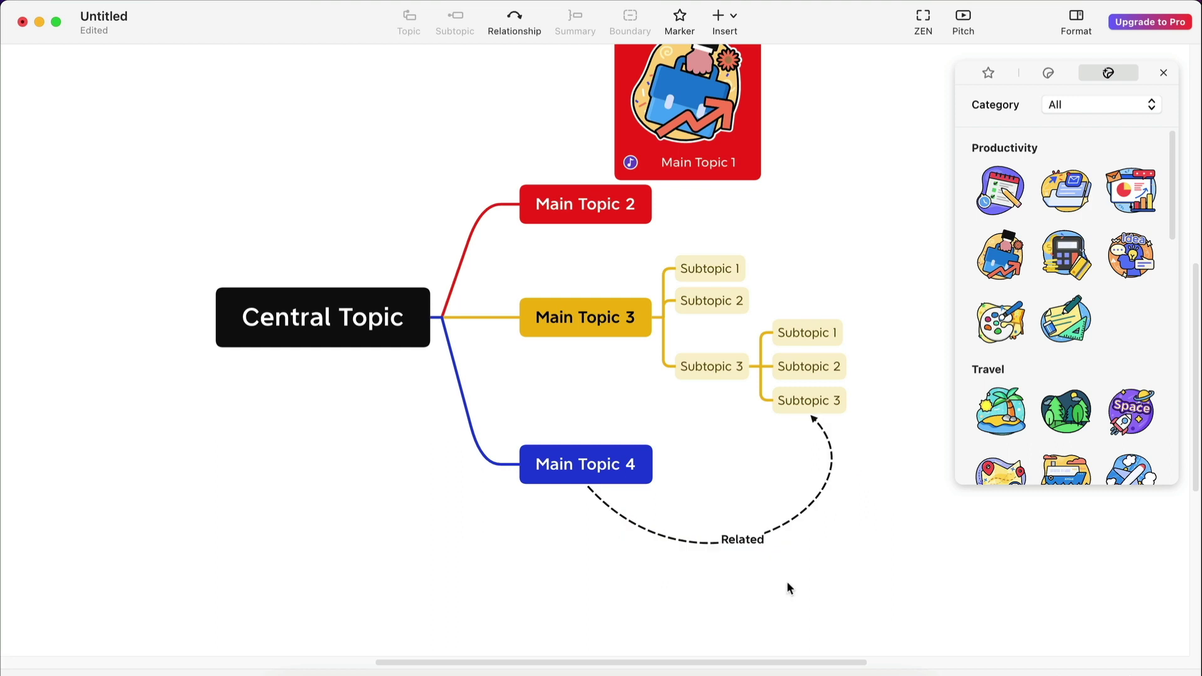
- Add a note to Main Topic 4 and duplicate the topic
right_click(603, 471)
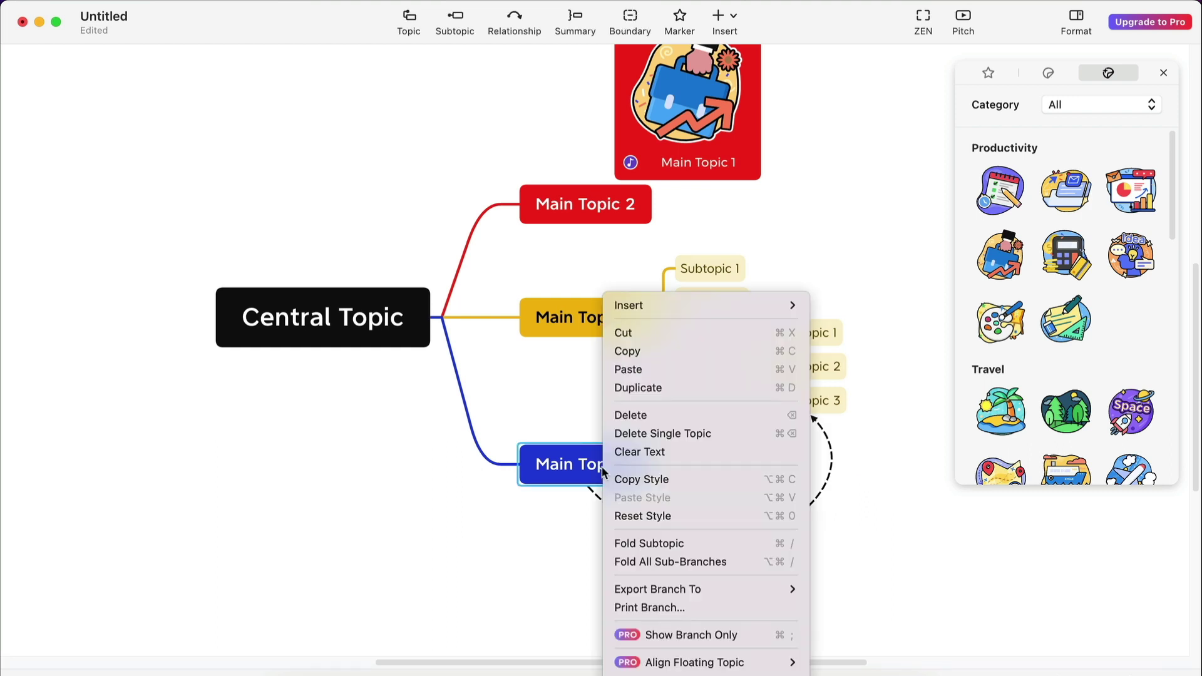
mouse_move(706, 307)
click(880, 304)
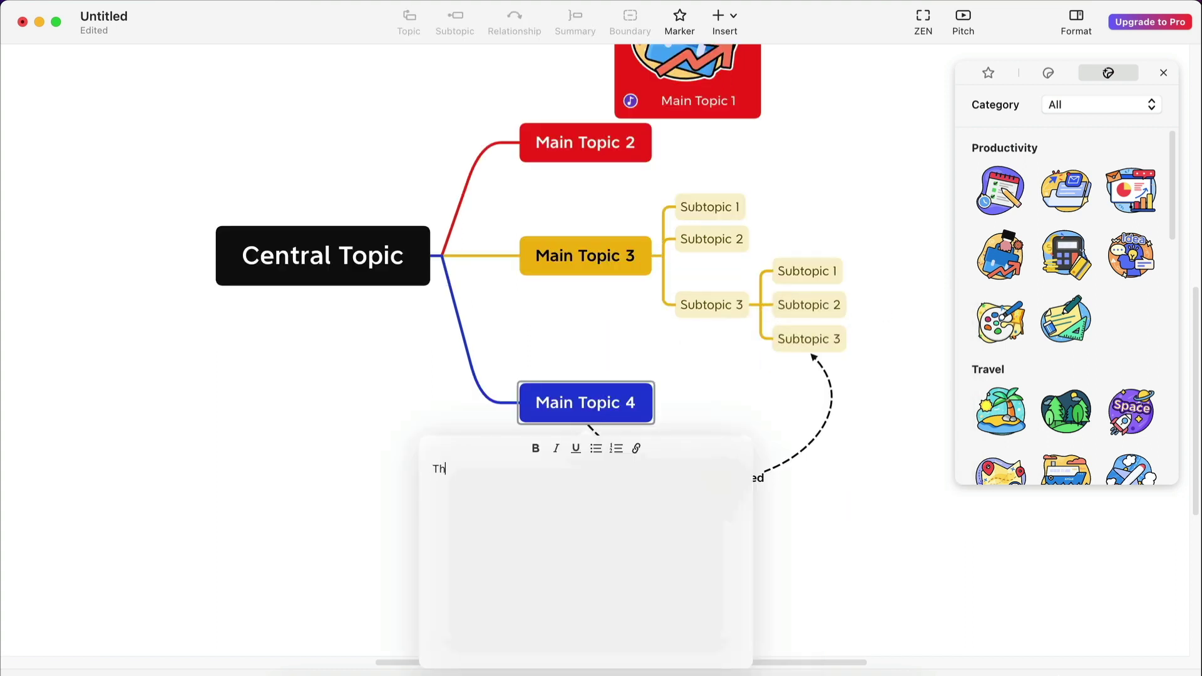
click(904, 445)
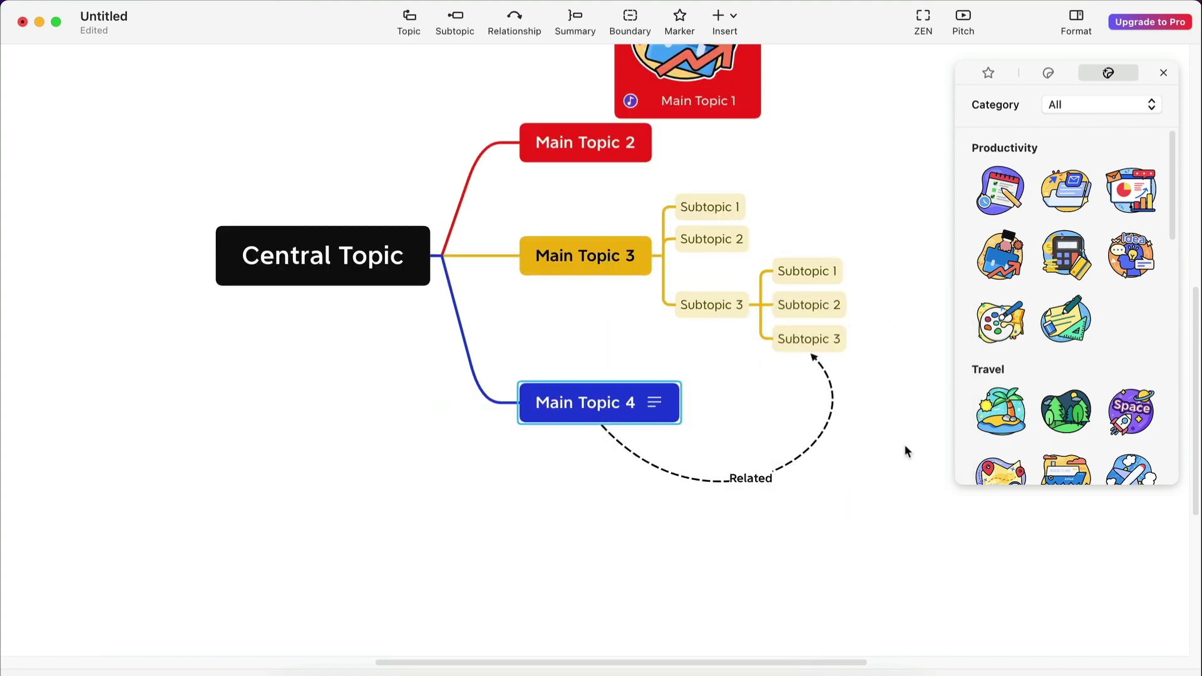
right_click(612, 396)
click(648, 389)
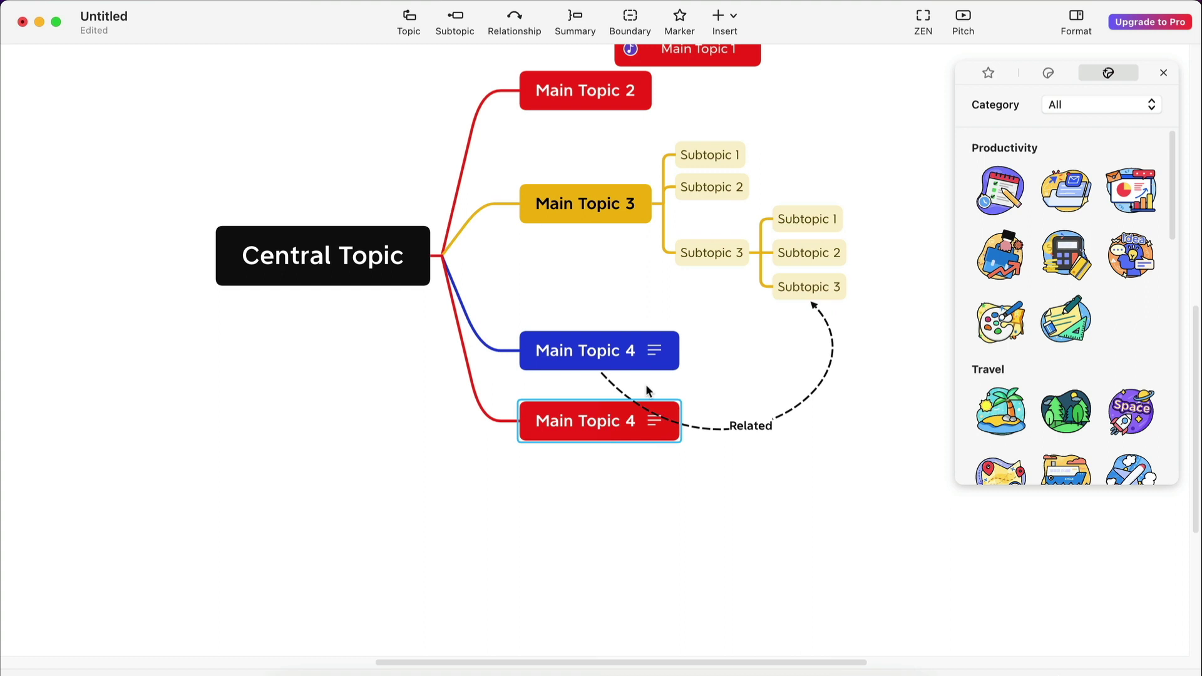
- Fold all branches of the map, then unfold them all again
right_click(403, 432)
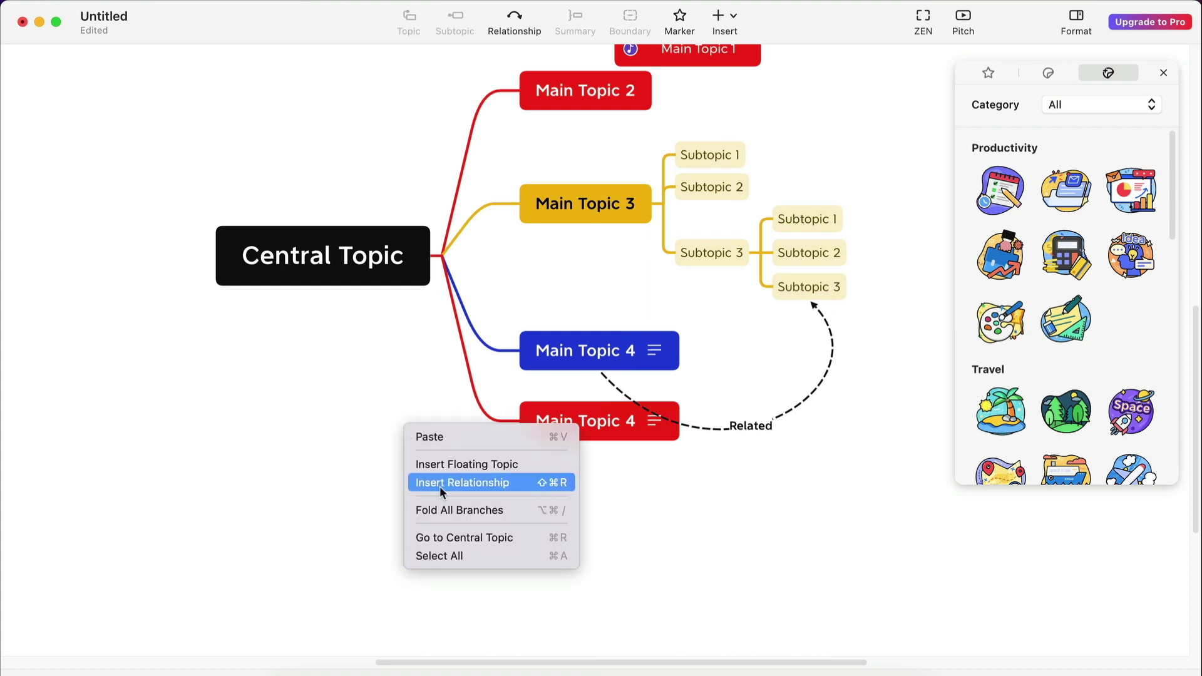
click(458, 508)
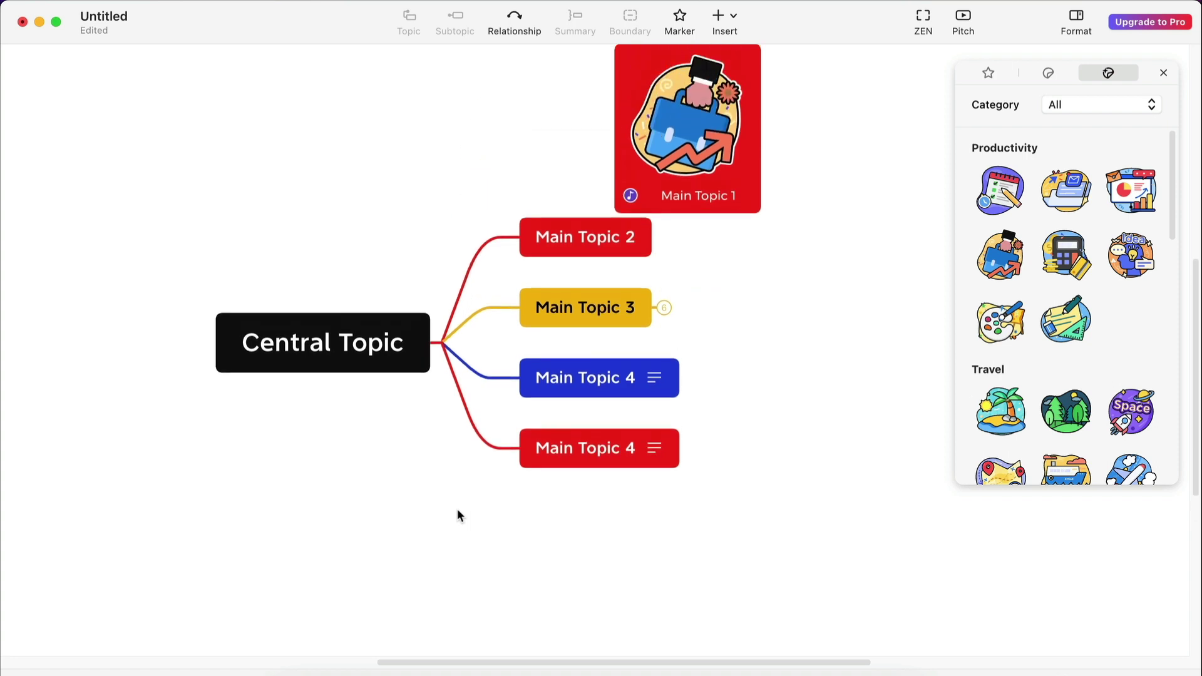
right_click(306, 337)
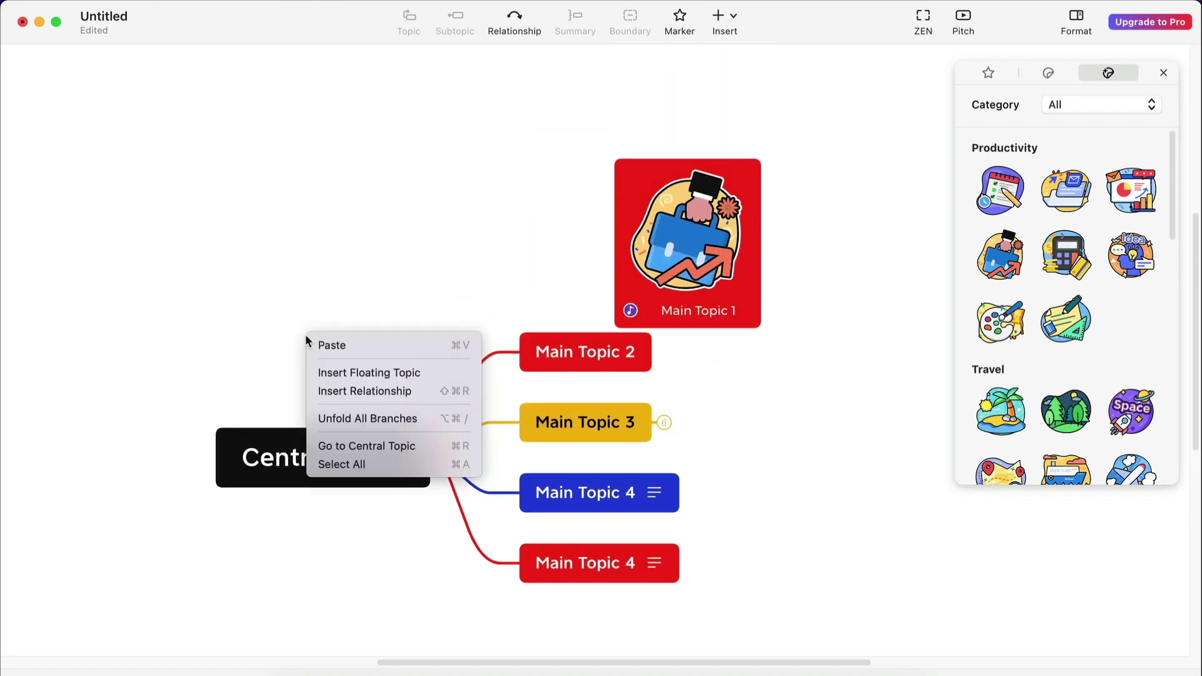
click(370, 419)
- Close the sticker panel, briefly enter and exit ZEN mode, then make the window full screen
click(1163, 72)
click(923, 19)
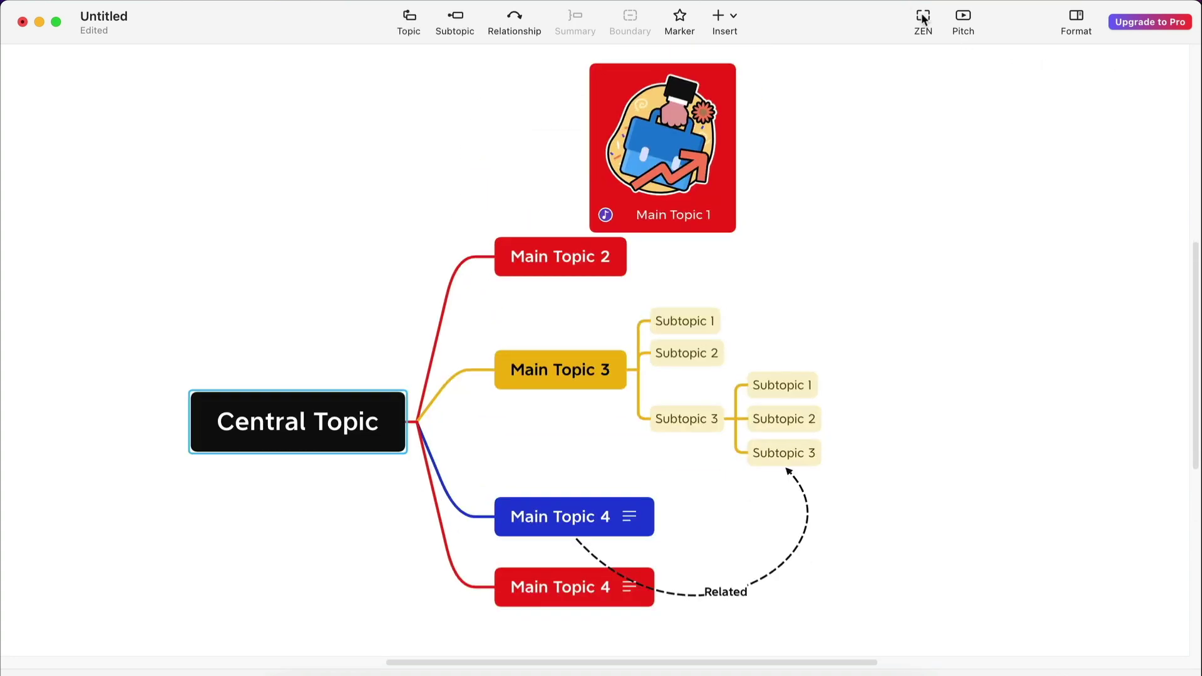
click(707, 521)
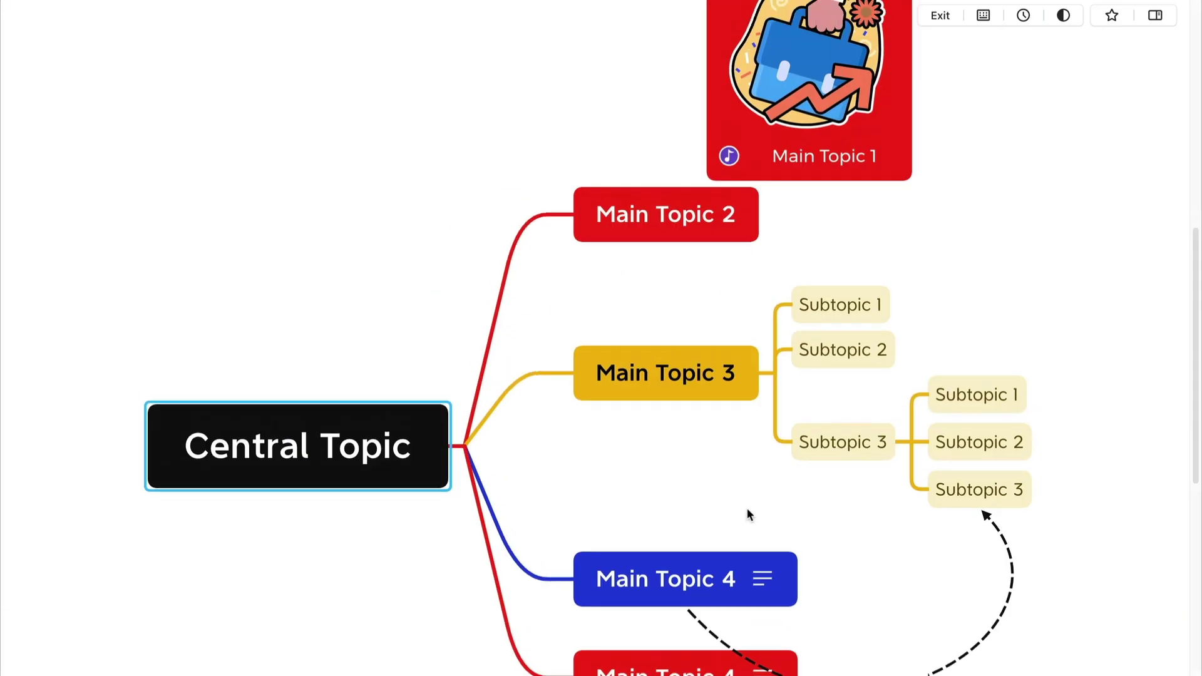
scroll(744, 516, up, 5)
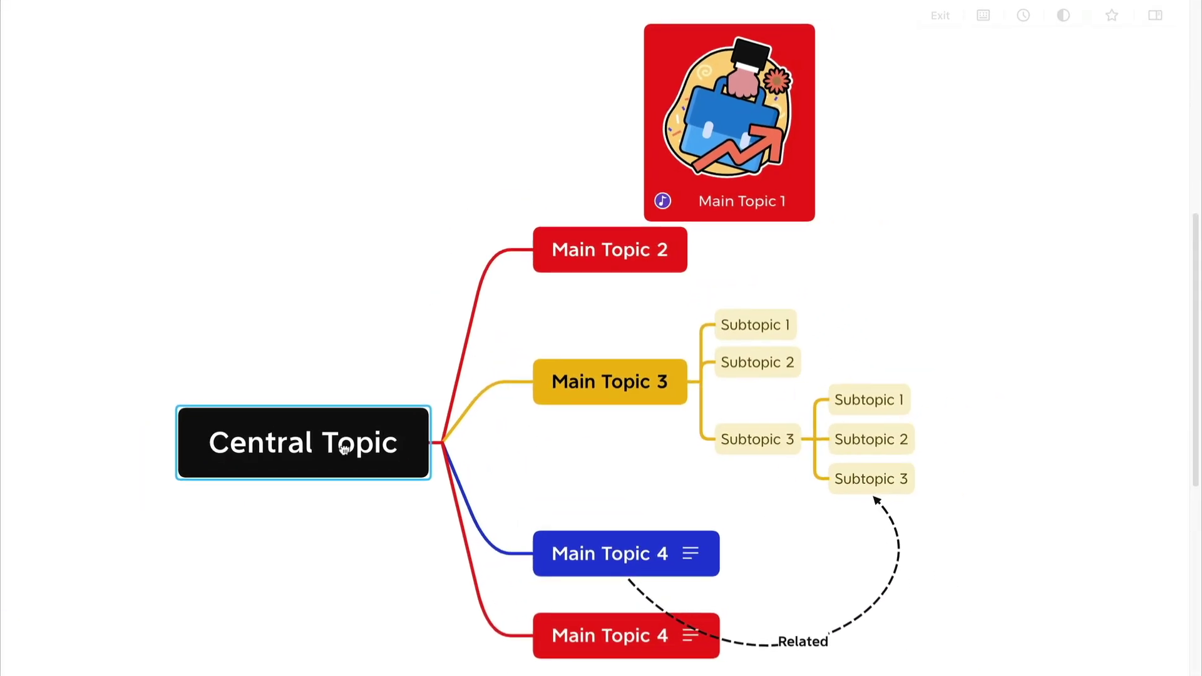
click(939, 15)
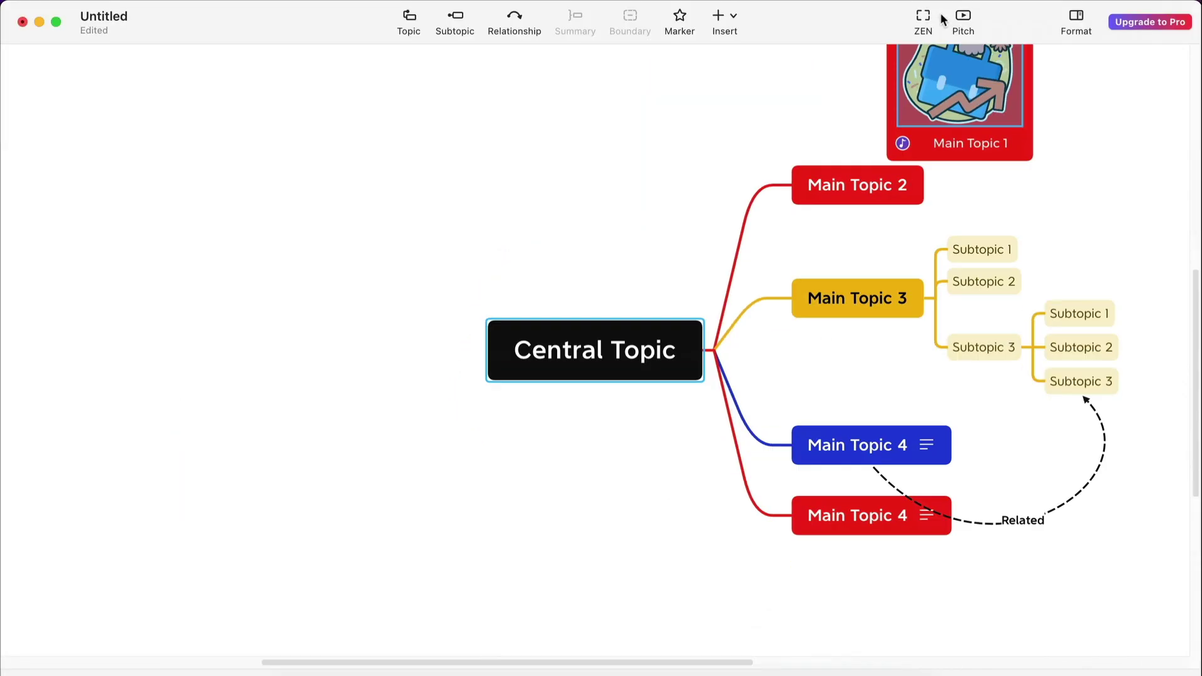
click(56, 23)
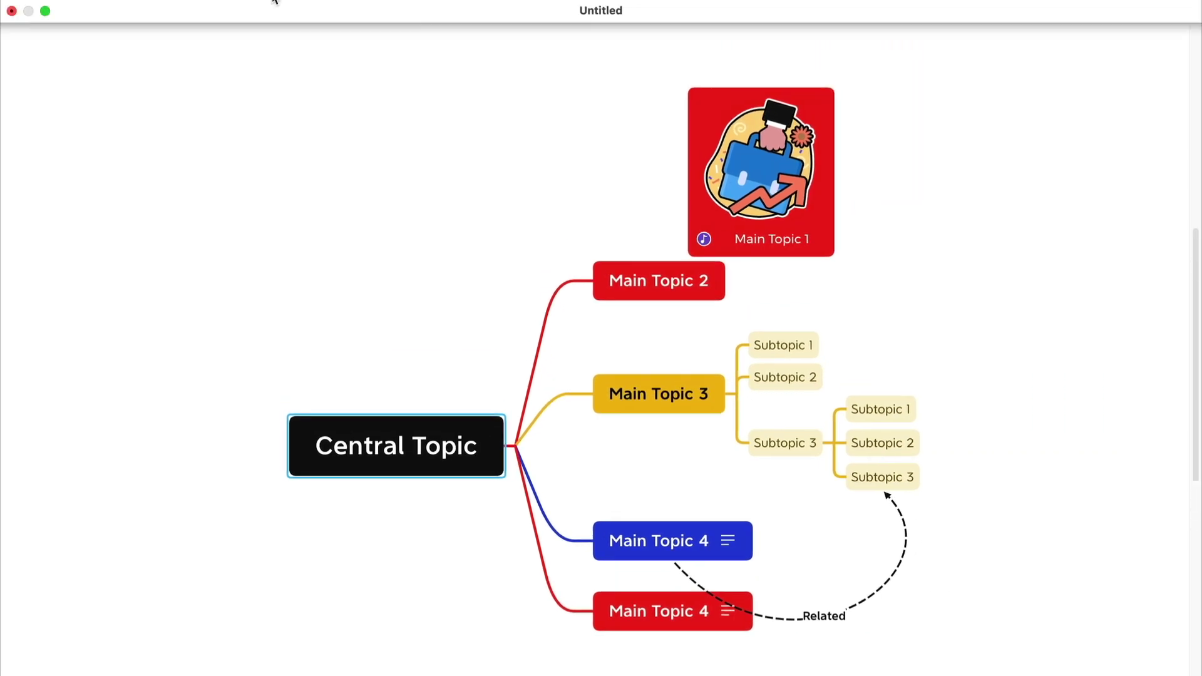
- Retitle Central Topic as 'Mind Map' in the Outliner view, then return to the mind map view
click(254, 2)
click(271, 31)
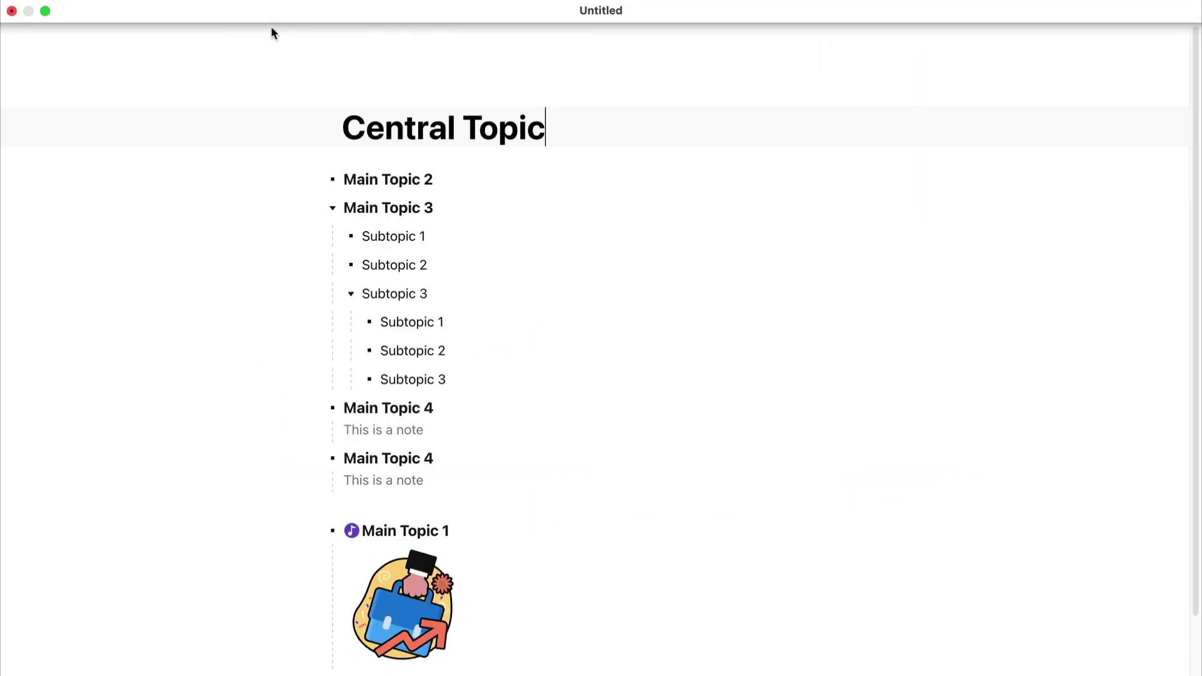
key(super+a)
text(Mind Map)
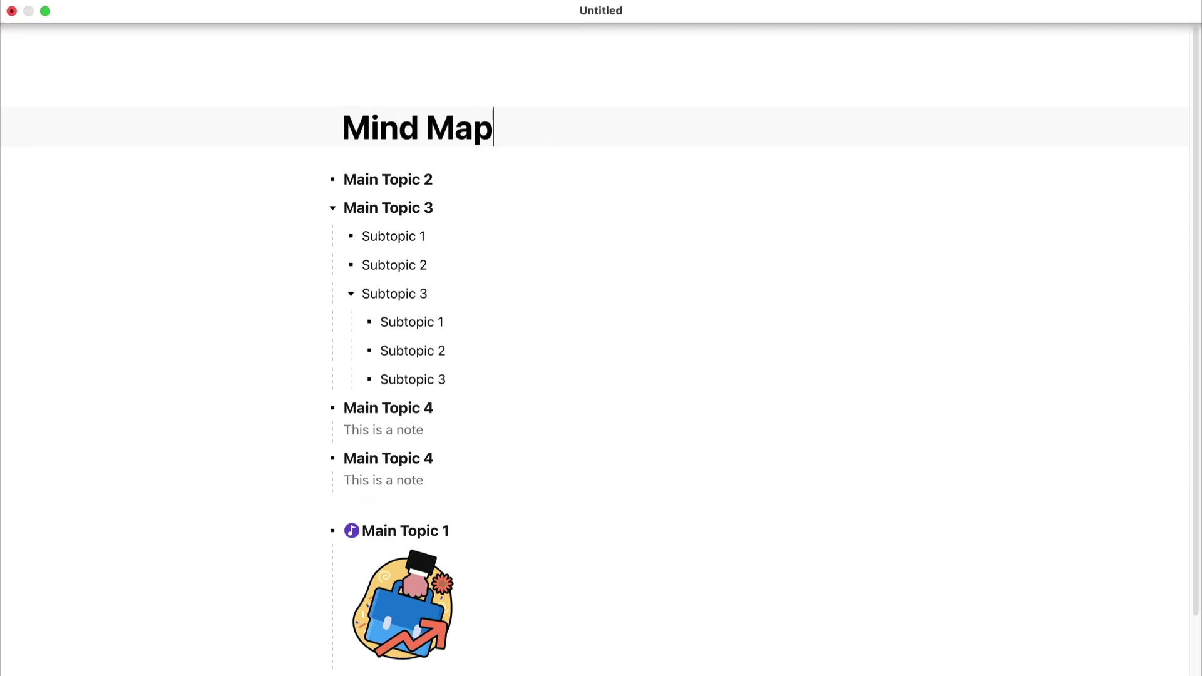
click(256, 2)
click(269, 15)
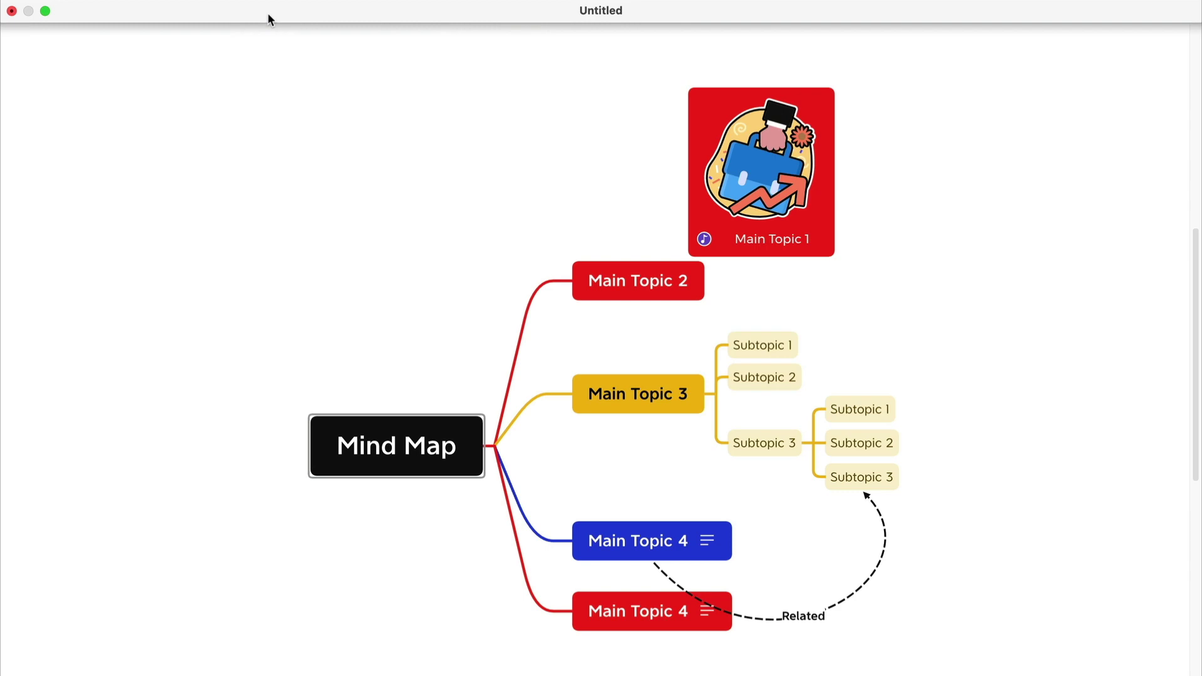
- Export the map as a PDF using the Mind Map layout, after briefly trying Pitch mode
click(962, 20)
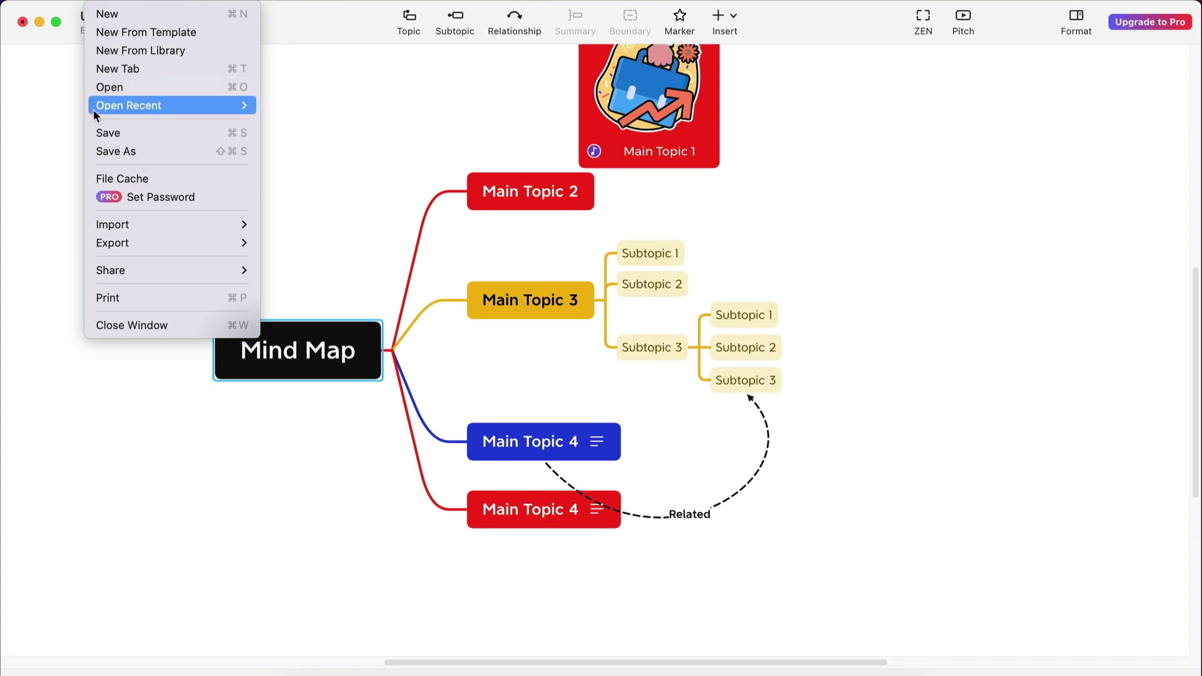
mouse_move(157, 242)
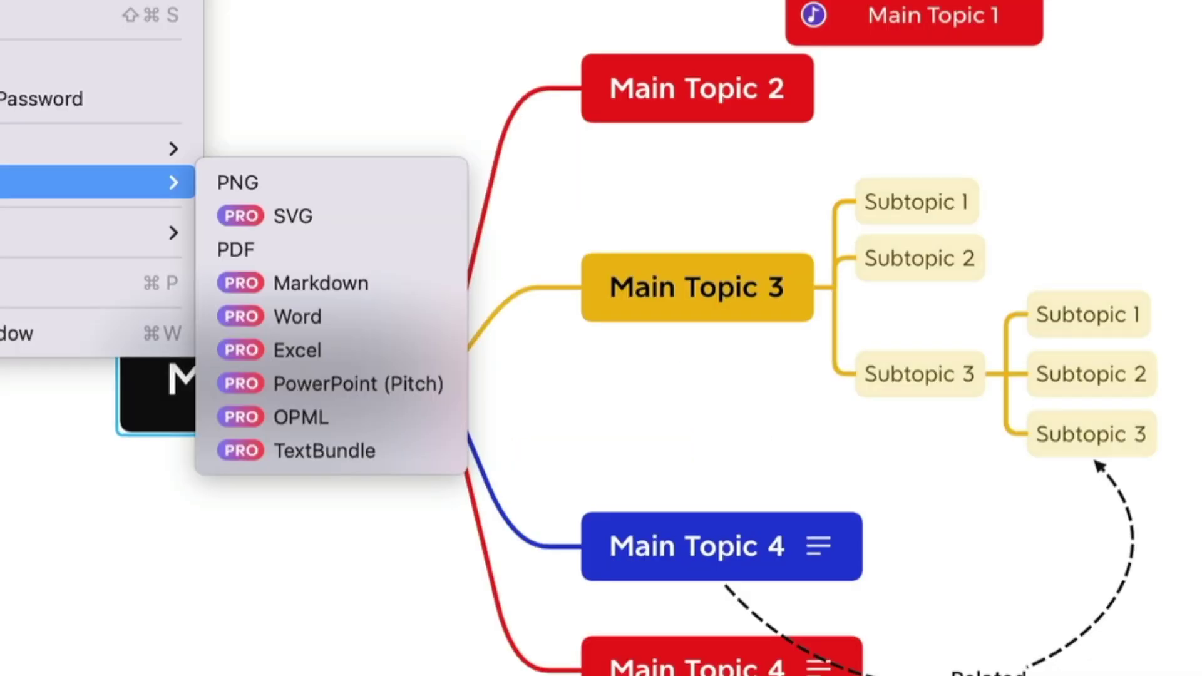
click(235, 249)
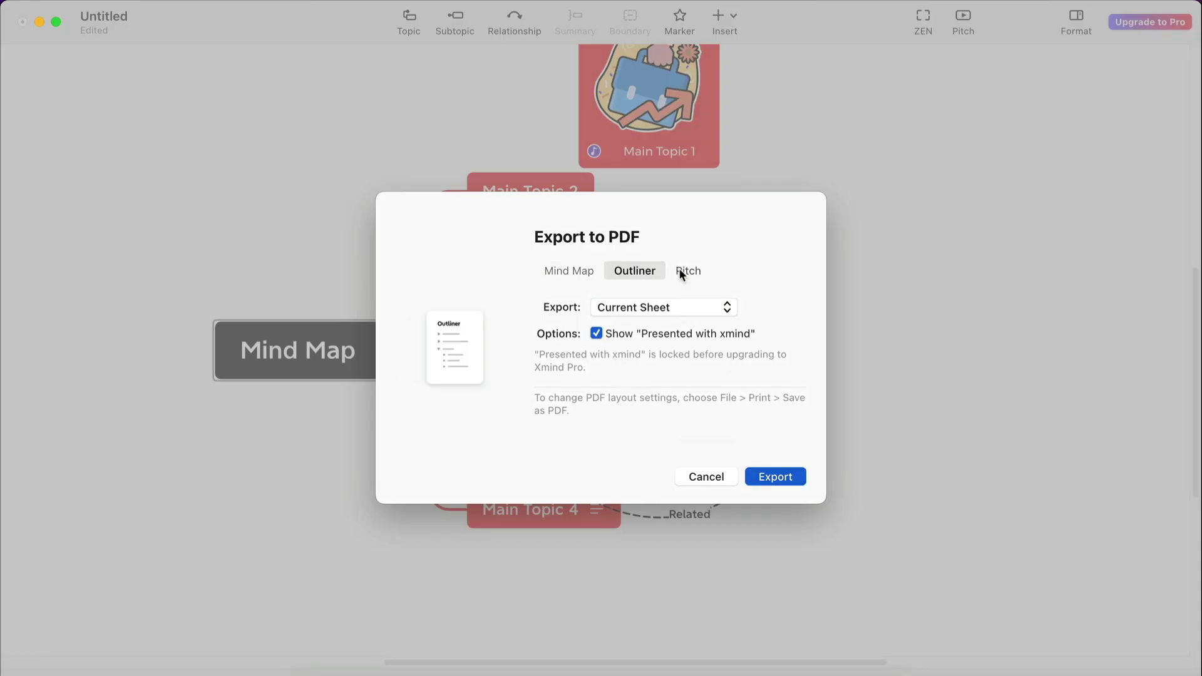
click(682, 272)
click(570, 270)
click(759, 476)
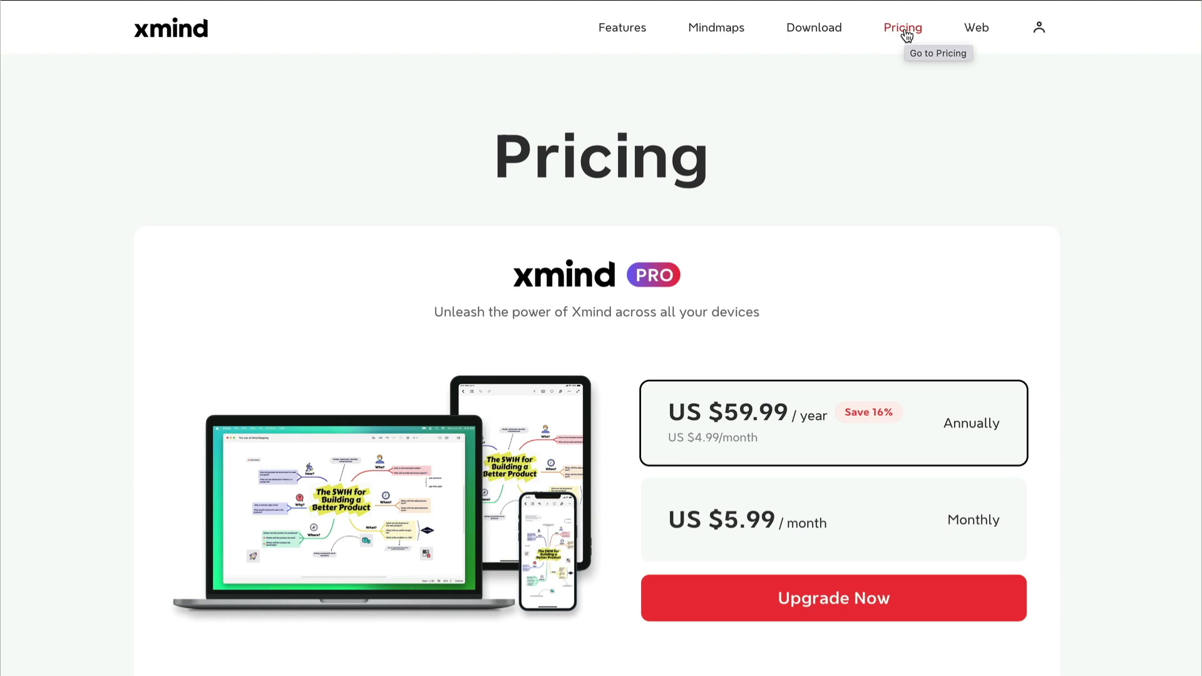
- Scroll the Xmind Pricing page past Academia ($34.99/yr) to the NPO/Government ($41.99/yr) and Enterprise offers
scroll(906, 36, down, 10)
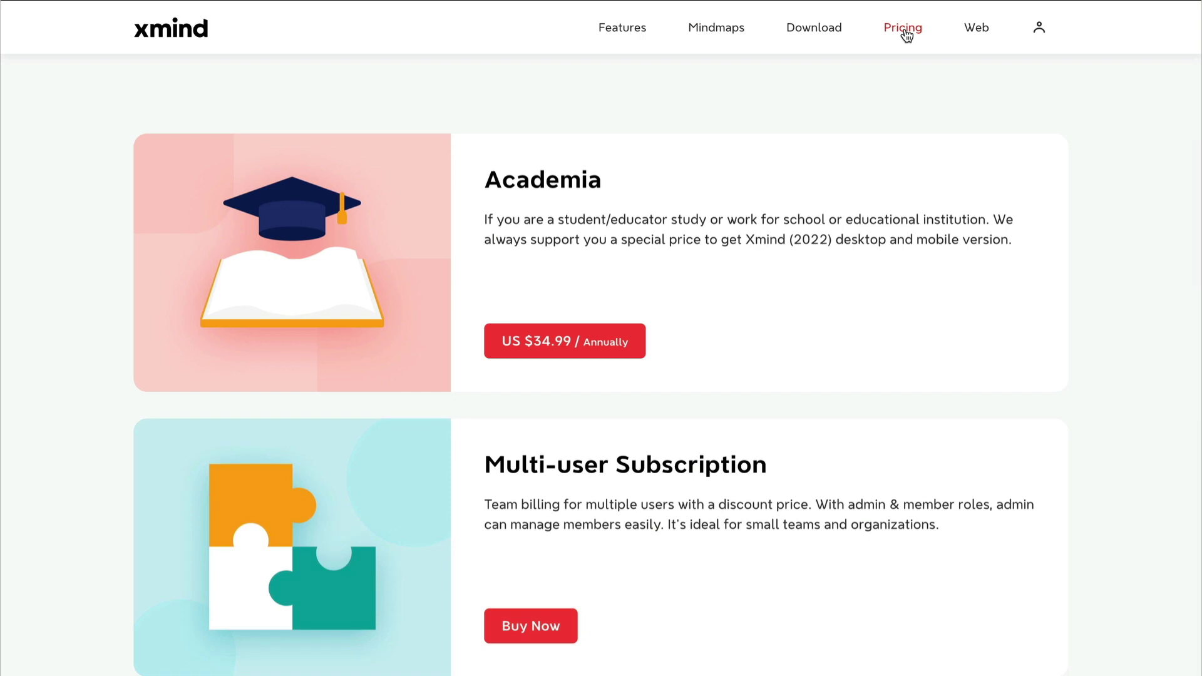
scroll(906, 36, down, 9)
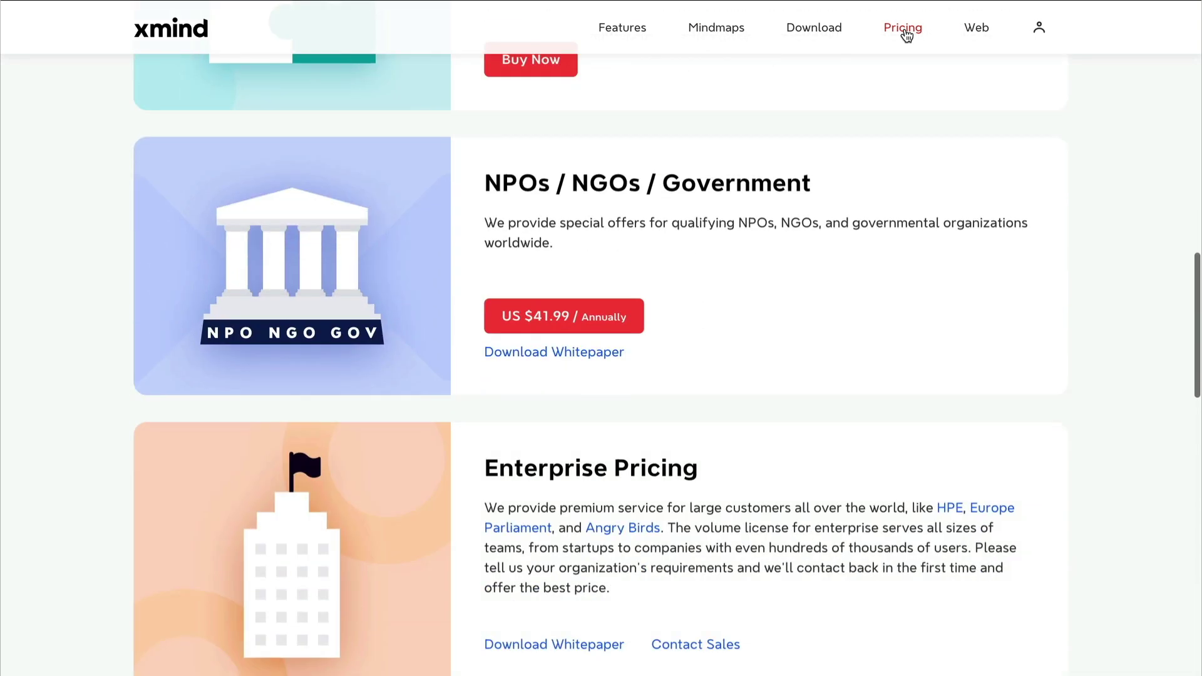